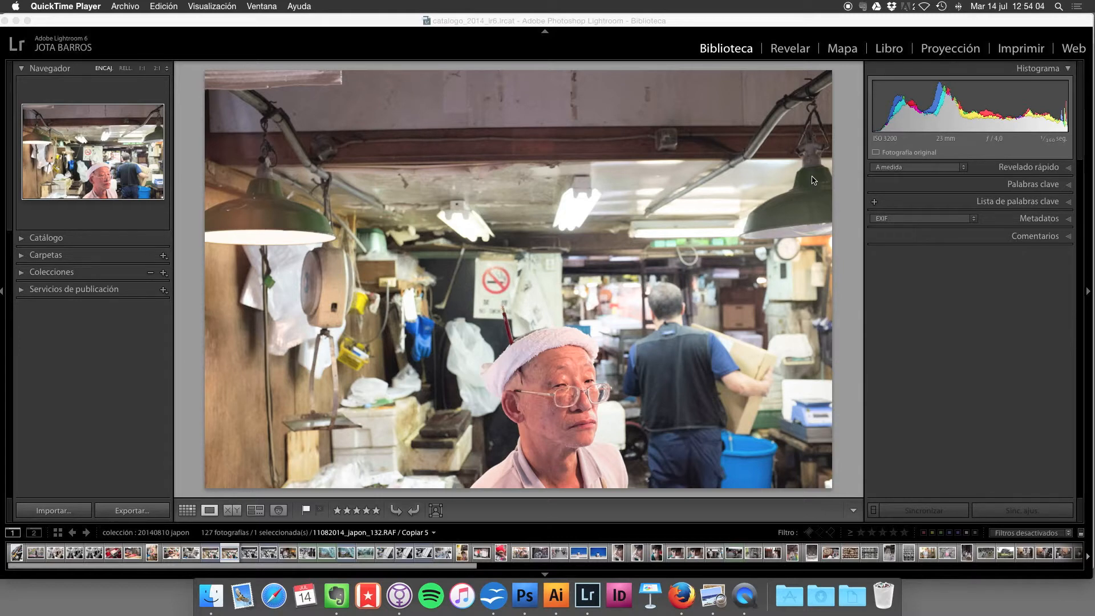
Examine the man's face at 1:1 magnification and return to the fitted view of the whole photo.
{"action": "left_click", "coordinate": [916, 366]}
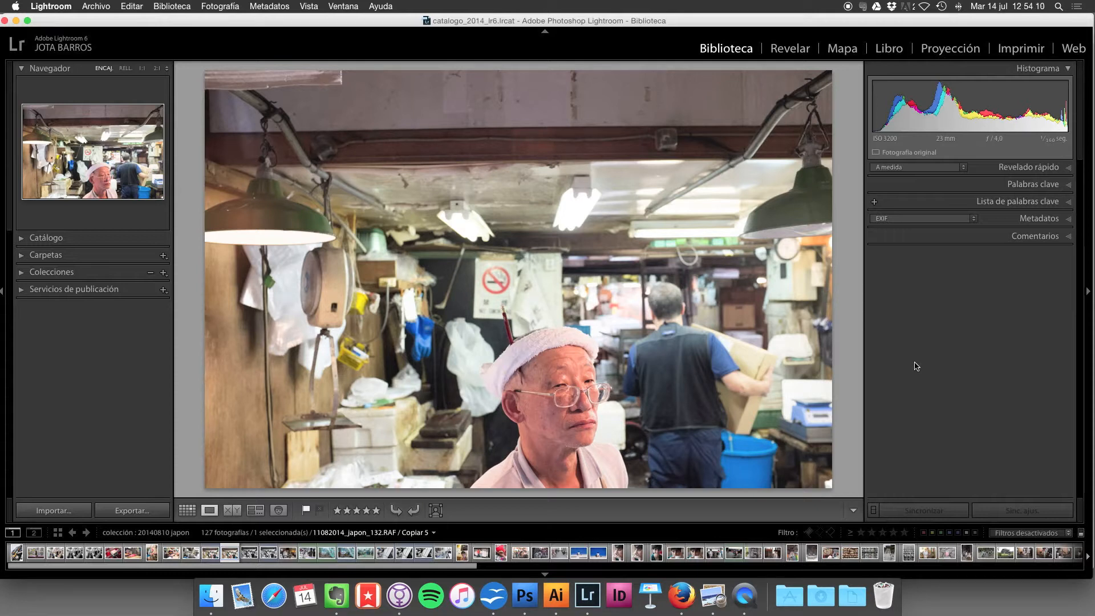
{"action": "key", "text": "Right"}
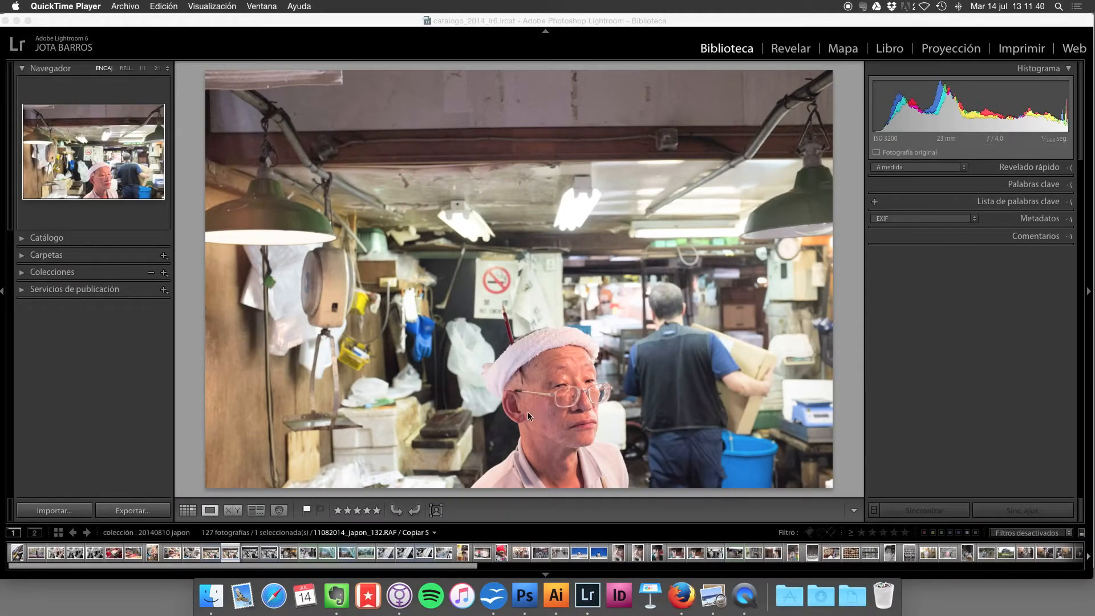
{"action": "left_click", "coordinate": [527, 379]}
{"action": "left_click", "coordinate": [562, 406]}
{"action": "left_click", "coordinate": [566, 406]}
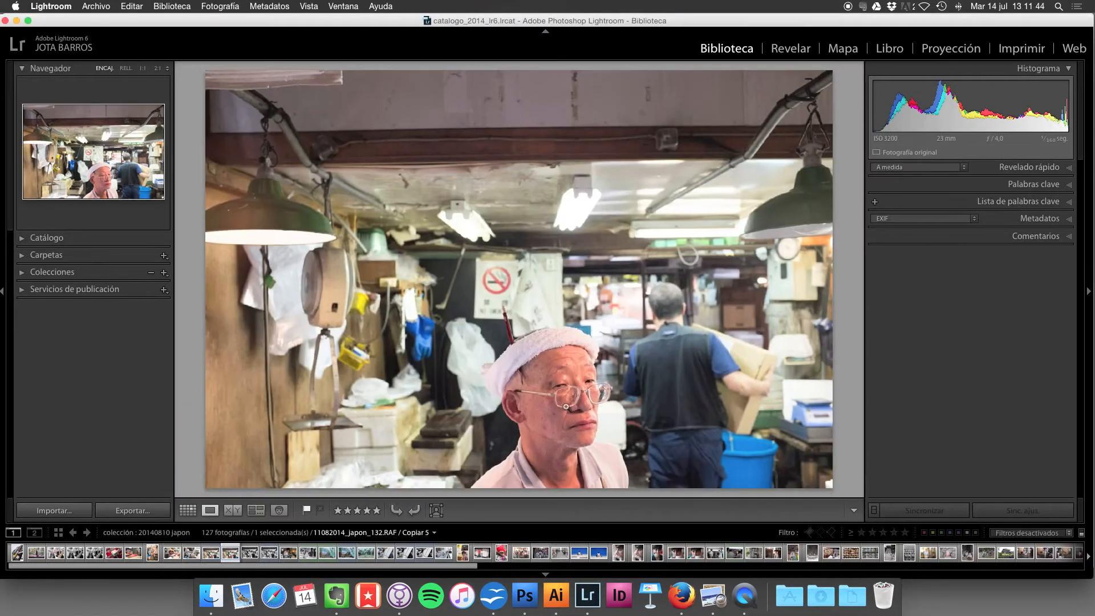
{"action": "left_click", "coordinate": [566, 407]}
{"action": "left_click_drag", "start_coordinate": [534, 264], "coordinate": [557, 348]}
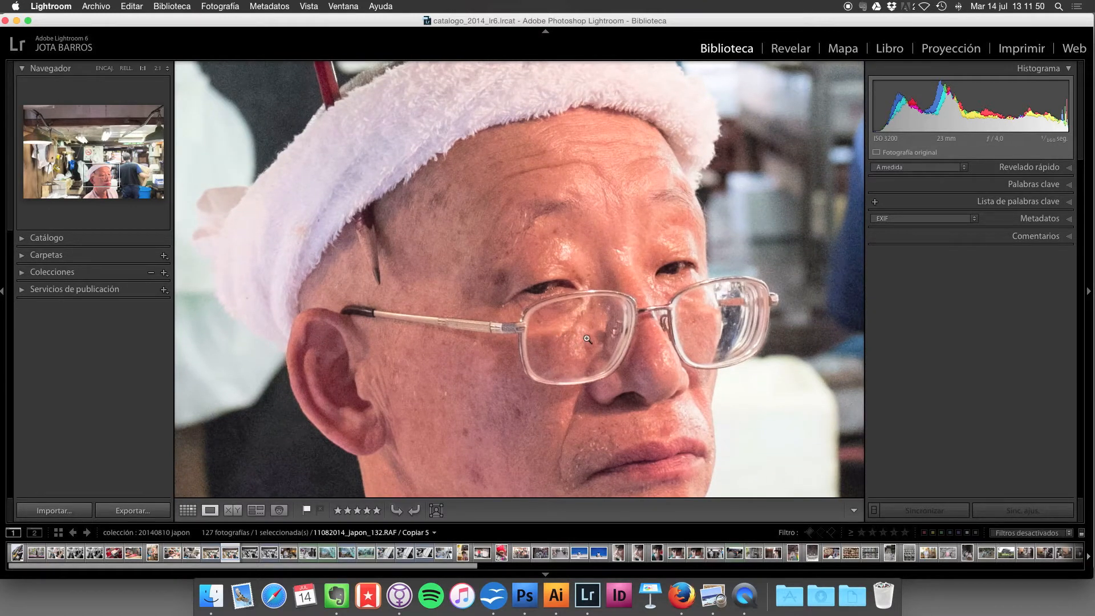
{"action": "left_click", "coordinate": [588, 339]}
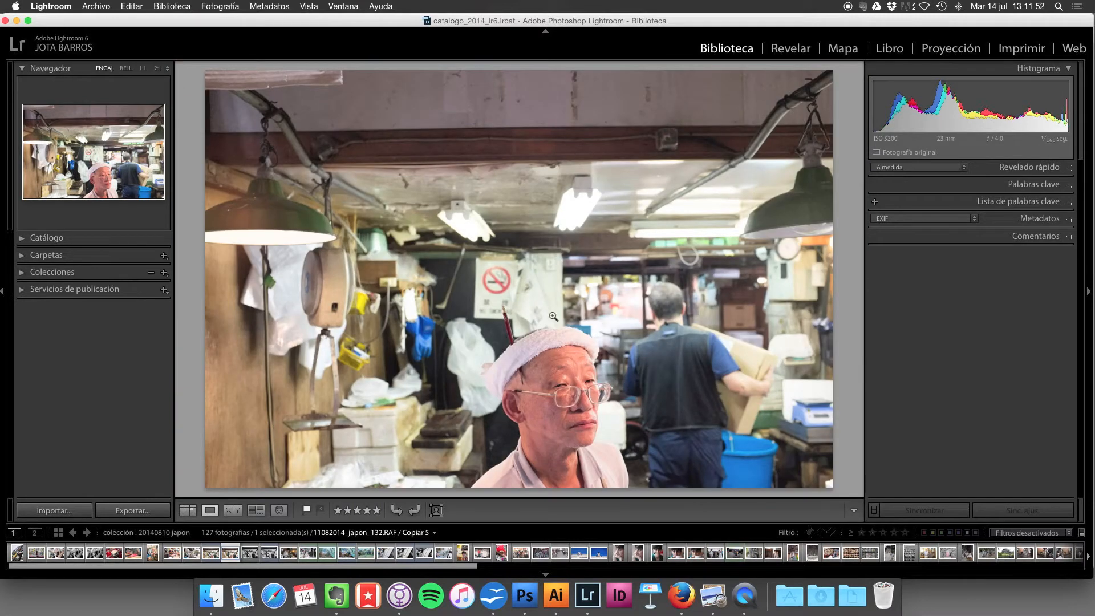
Switch to Vista Previa and review the four annotated grey copies of the photo, 01 to 04.
{"action": "left_click", "coordinate": [718, 600]}
{"action": "left_click", "coordinate": [95, 216]}
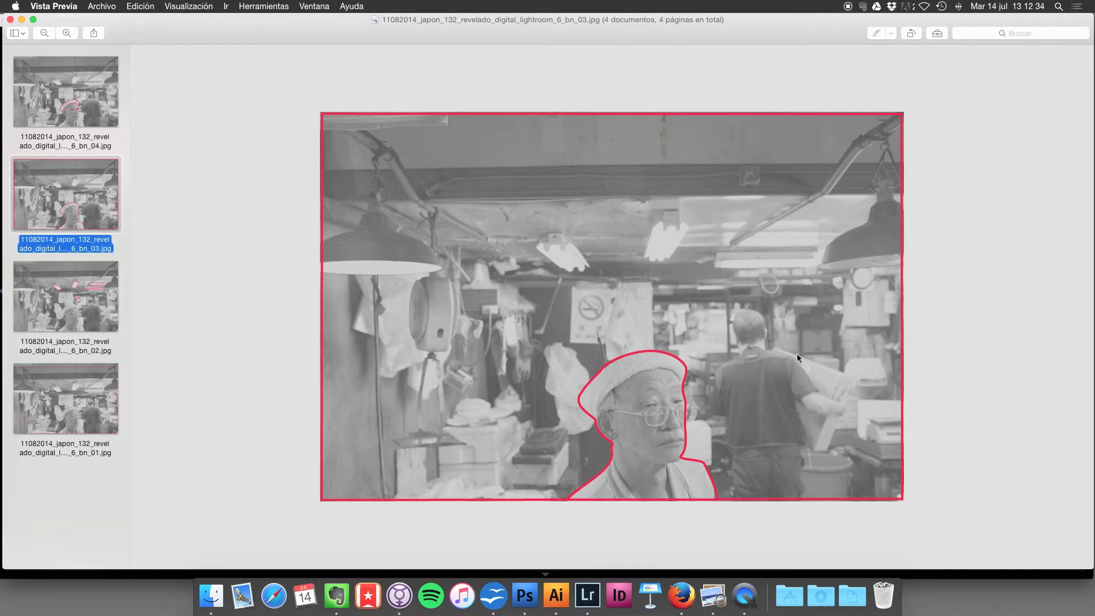
{"action": "left_click", "coordinate": [81, 105]}
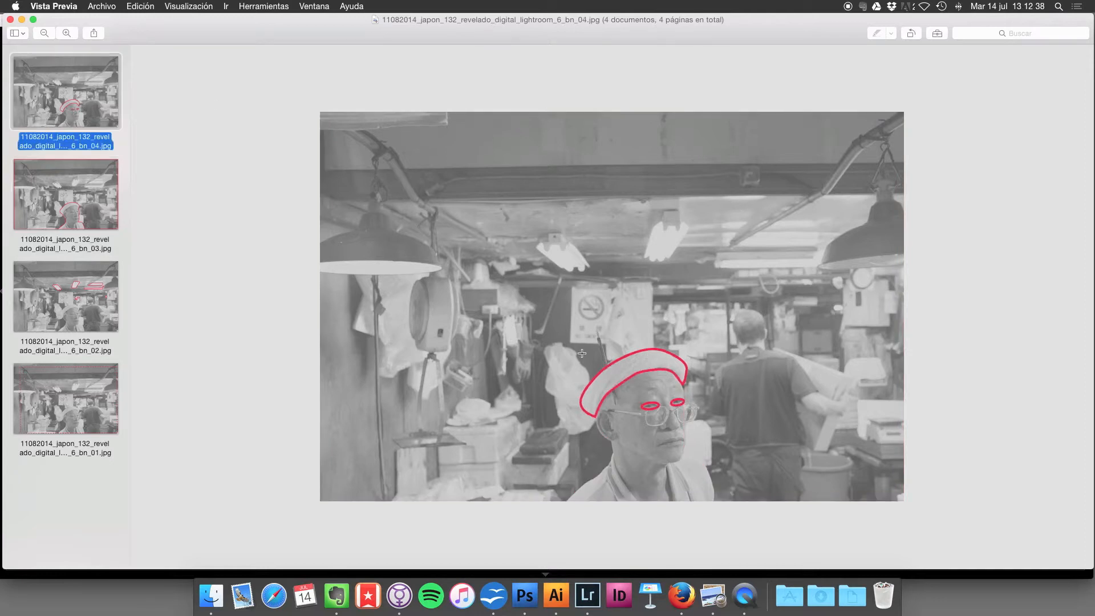
{"action": "left_click_drag", "start_coordinate": [547, 336], "coordinate": [700, 432]}
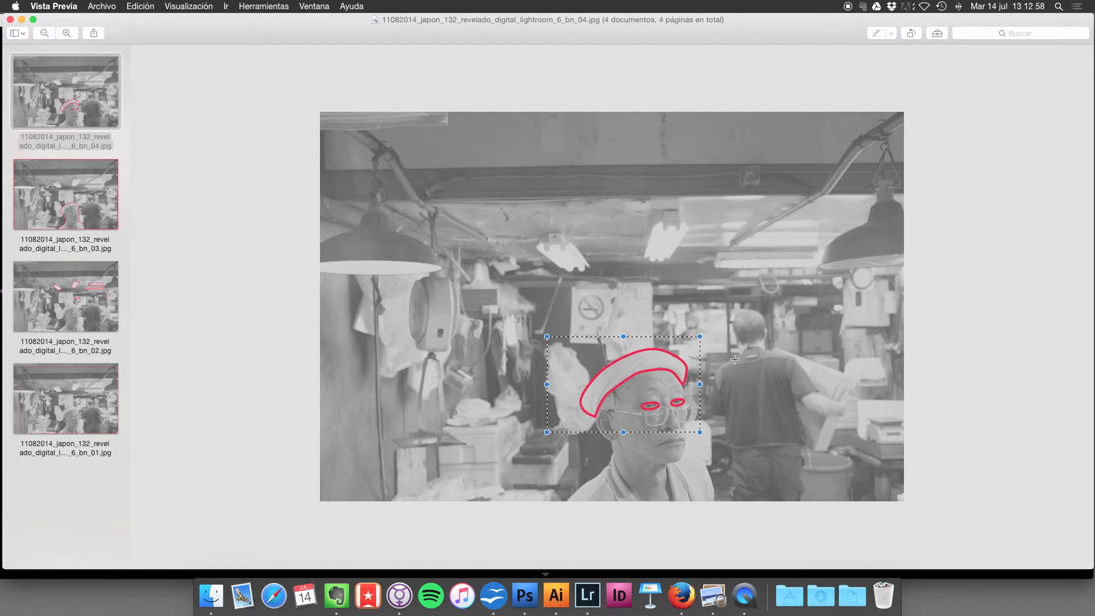
{"action": "left_click", "coordinate": [98, 402]}
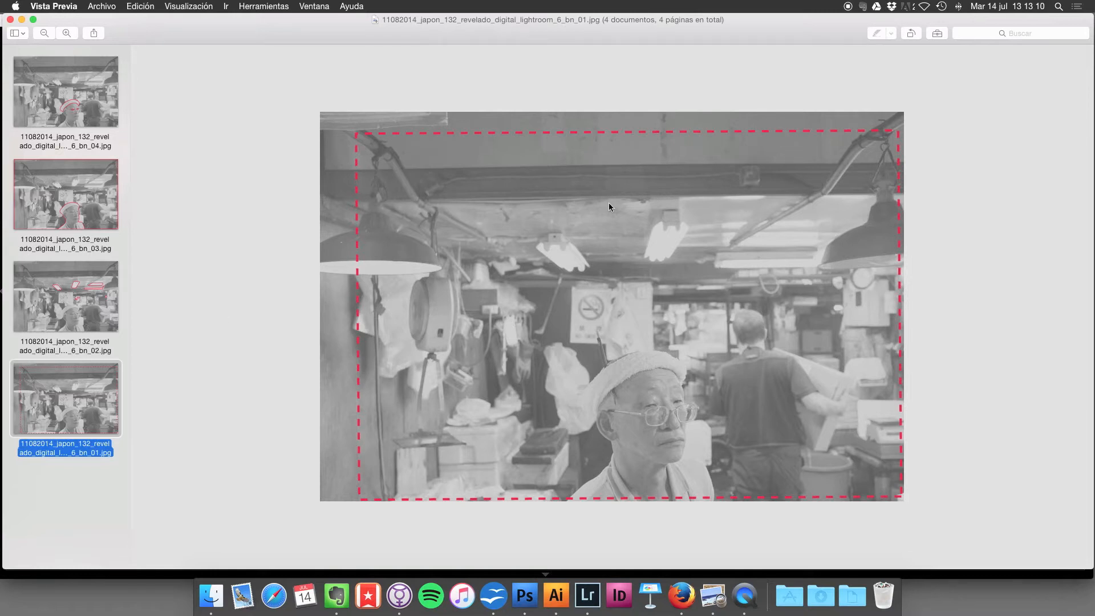
{"action": "left_click", "coordinate": [82, 307]}
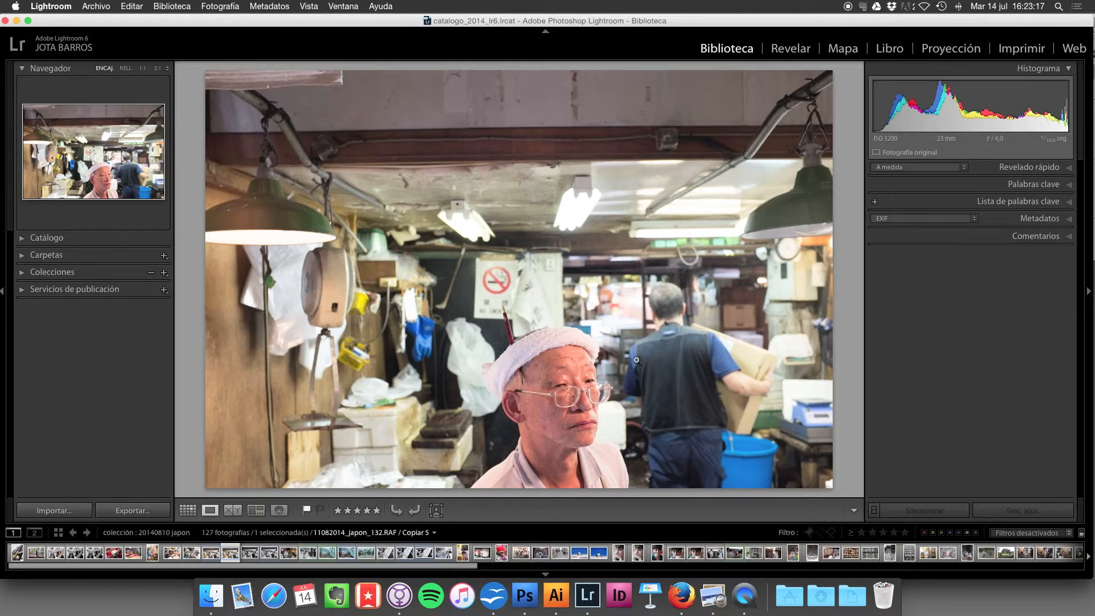
Return to Lightroom, check the photo's copies in the library grid and open the selected copy in the Revelar module.
{"action": "key", "text": "g"}
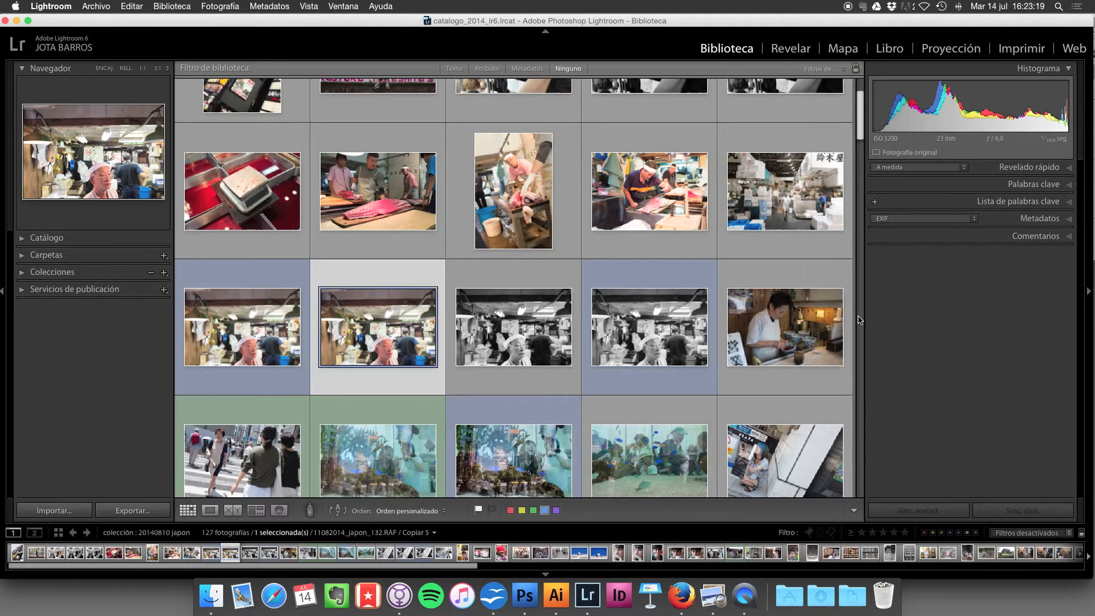
{"action": "key", "text": "e"}
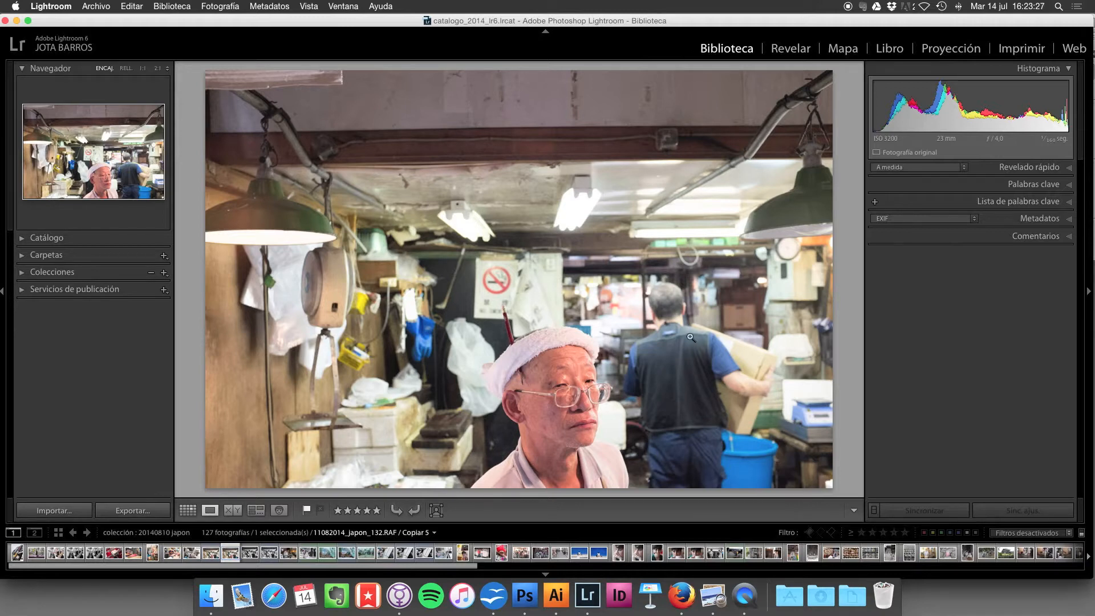
{"action": "key", "text": "d"}
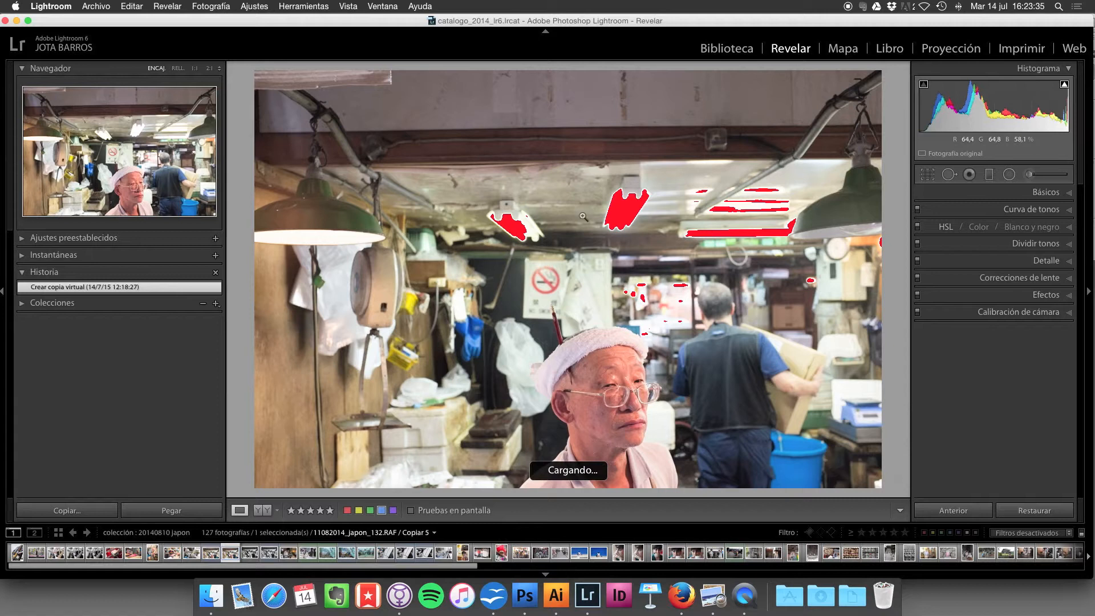
Inspect the clipped highlights on the ceiling lights up close and compare the photo with and without the clipping warnings.
{"action": "left_click", "coordinate": [624, 204]}
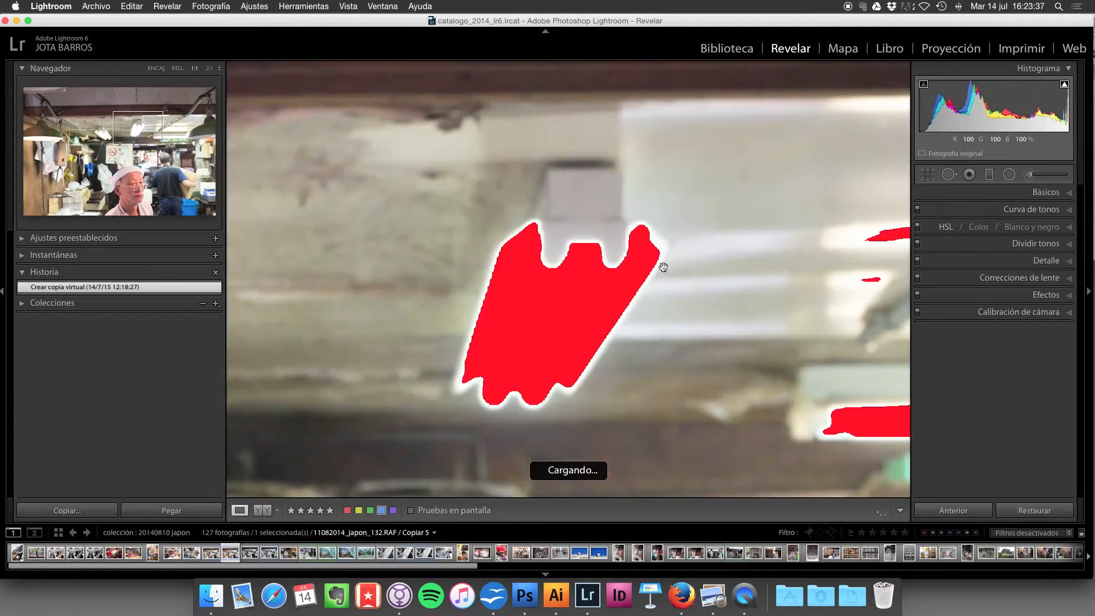
{"action": "left_click_drag", "start_coordinate": [557, 367], "coordinate": [719, 311]}
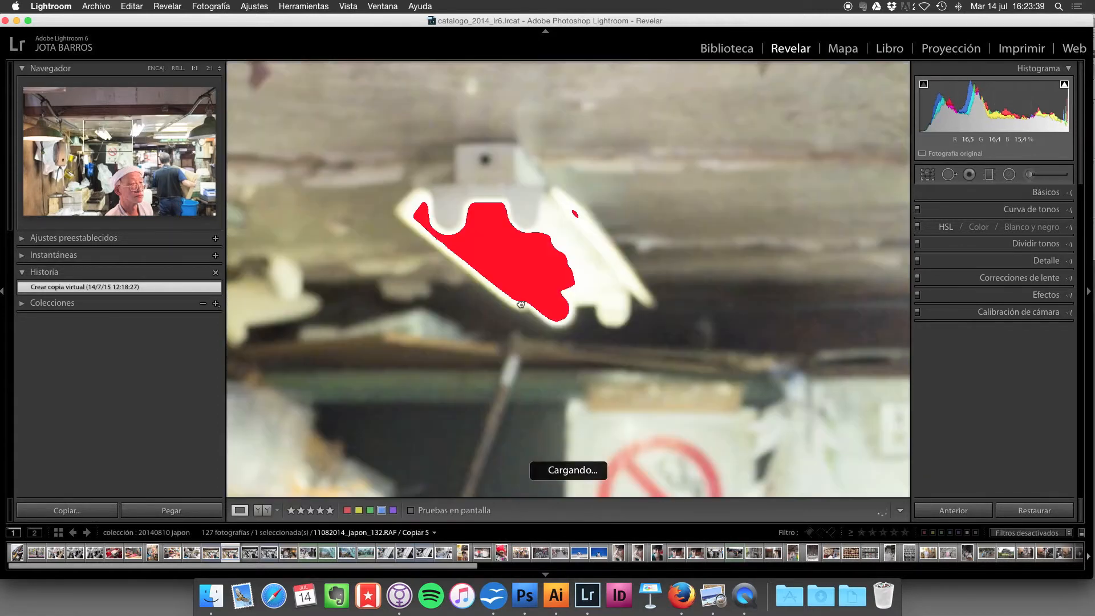
{"action": "left_click_drag", "start_coordinate": [790, 290], "coordinate": [468, 342]}
{"action": "left_click_drag", "start_coordinate": [812, 261], "coordinate": [628, 288]}
{"action": "left_click", "coordinate": [629, 288]}
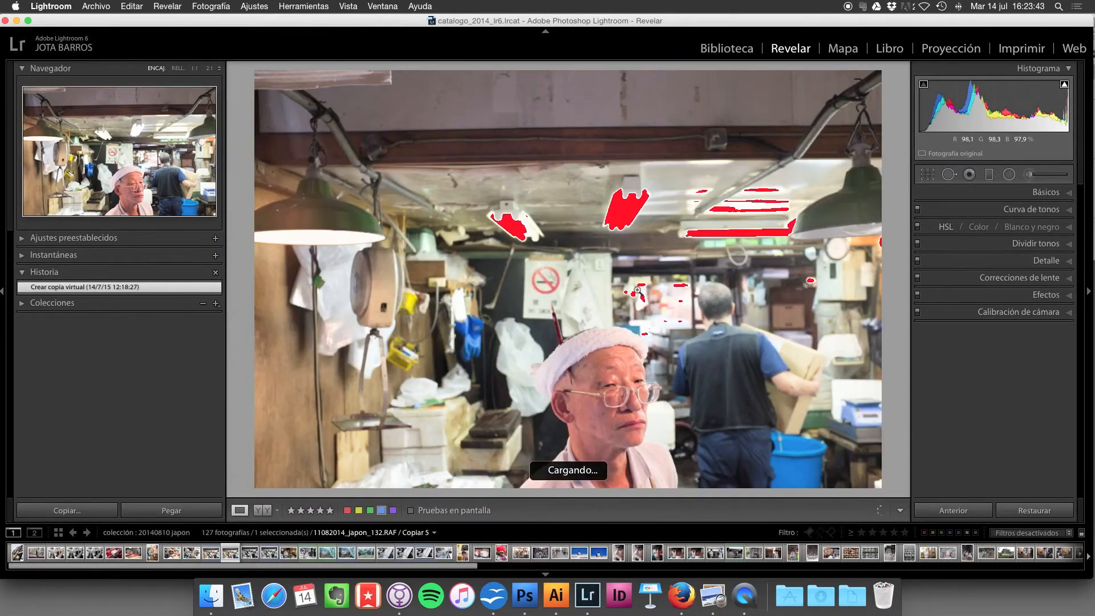
{"action": "key", "text": "j"}
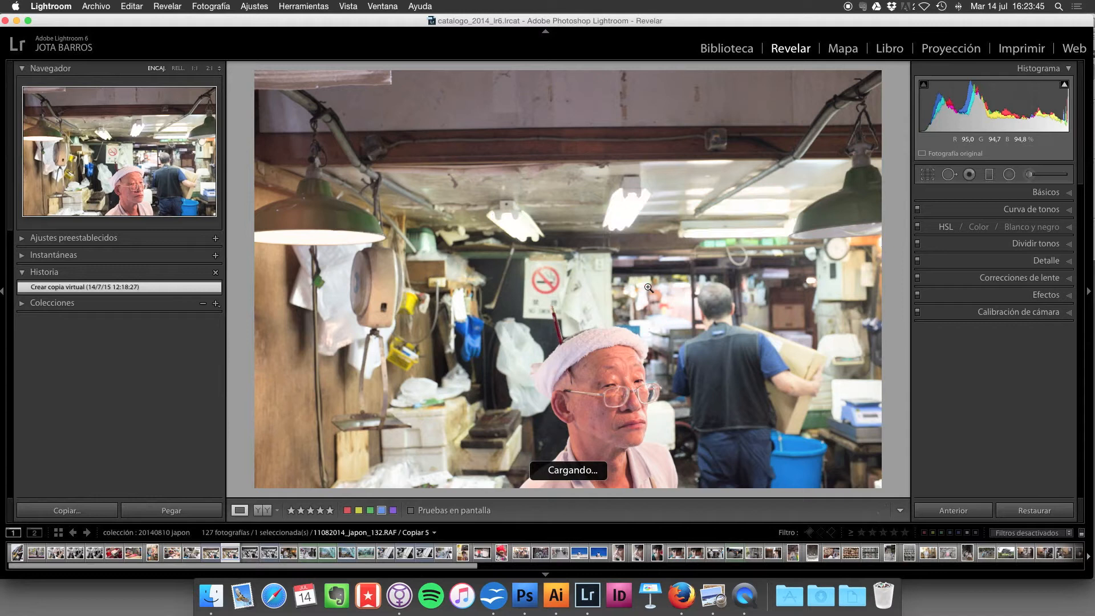
{"action": "key", "text": "j"}
{"action": "key", "text": "j"}
{"action": "key", "text": "j"}
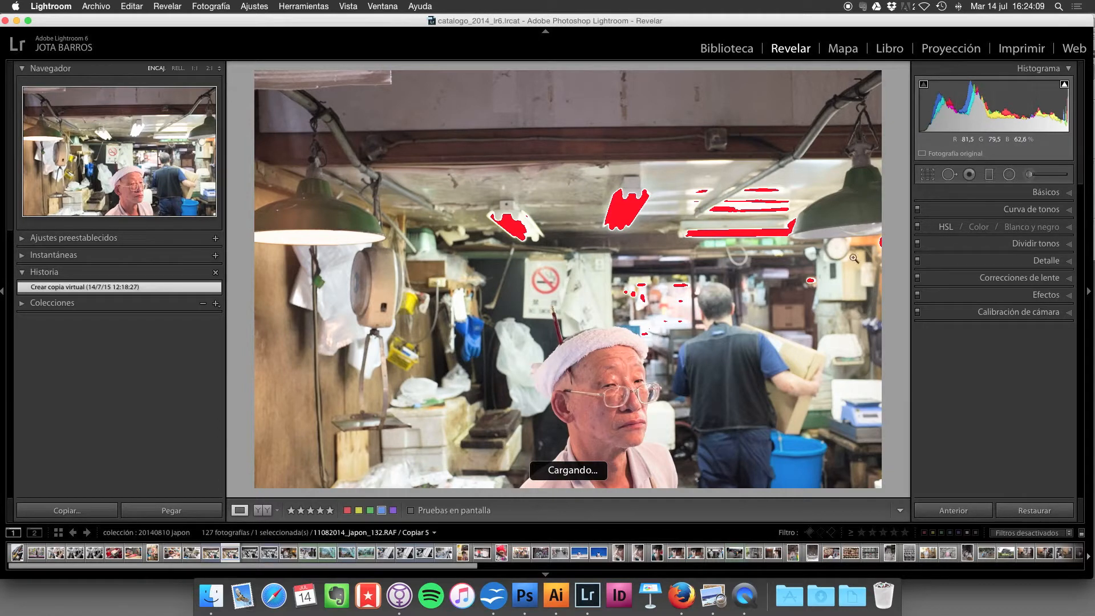
Crop the photo slightly at its original aspect, rotate it by 0.71, preview it with the lights out and apply the crop.
{"action": "left_click", "coordinate": [323, 86]}
{"action": "left_click_drag", "start_coordinate": [477, 321], "coordinate": [464, 286]}
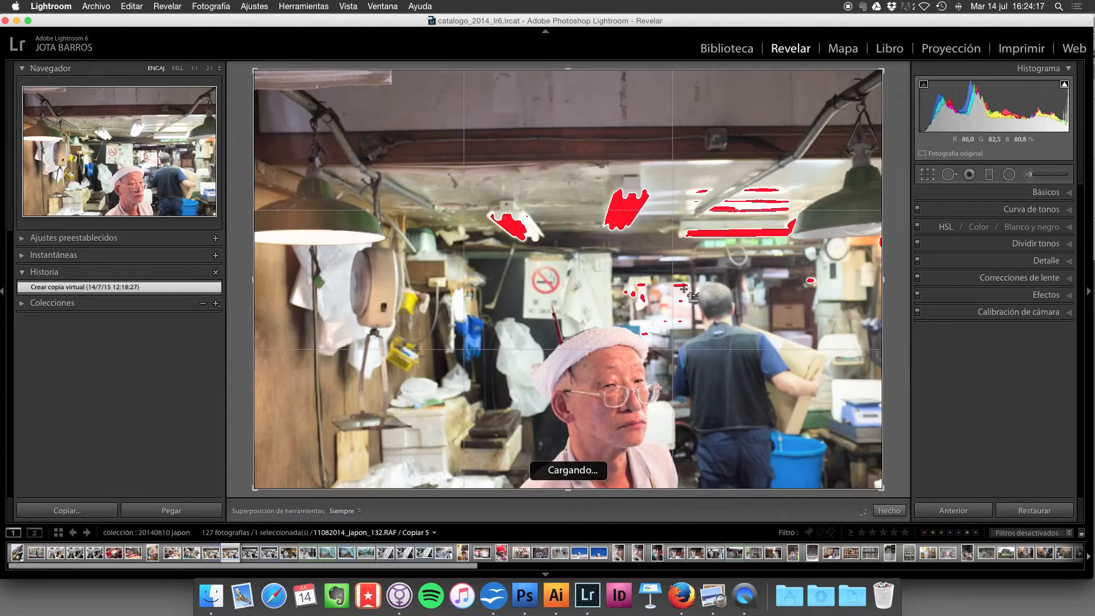
{"action": "key", "text": "r"}
{"action": "left_click_drag", "start_coordinate": [254, 70], "coordinate": [256, 83]}
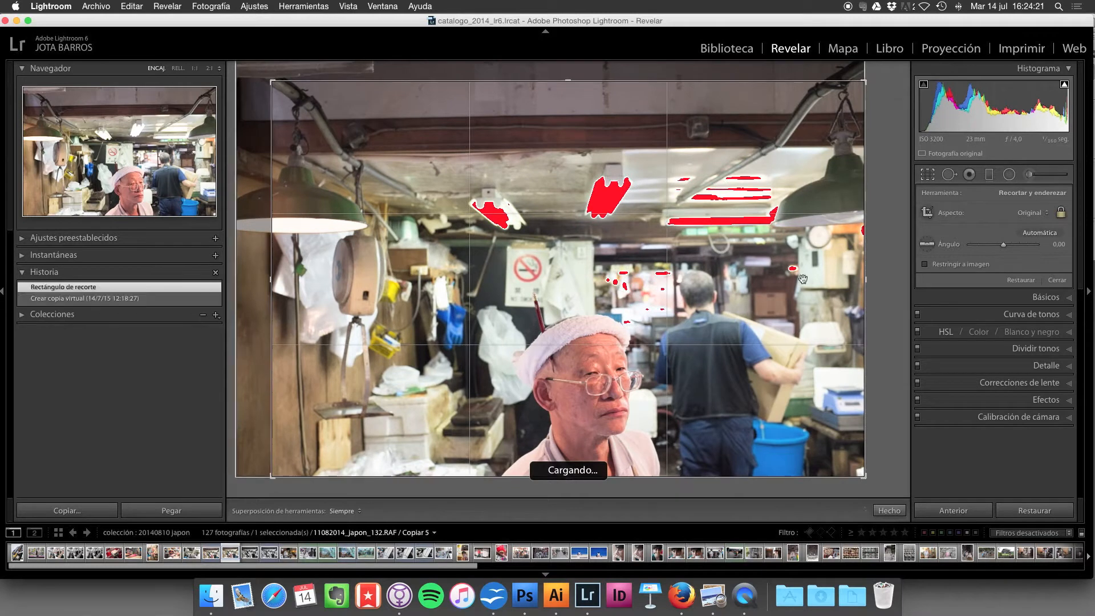
{"action": "left_click_drag", "start_coordinate": [866, 483], "coordinate": [861, 486]}
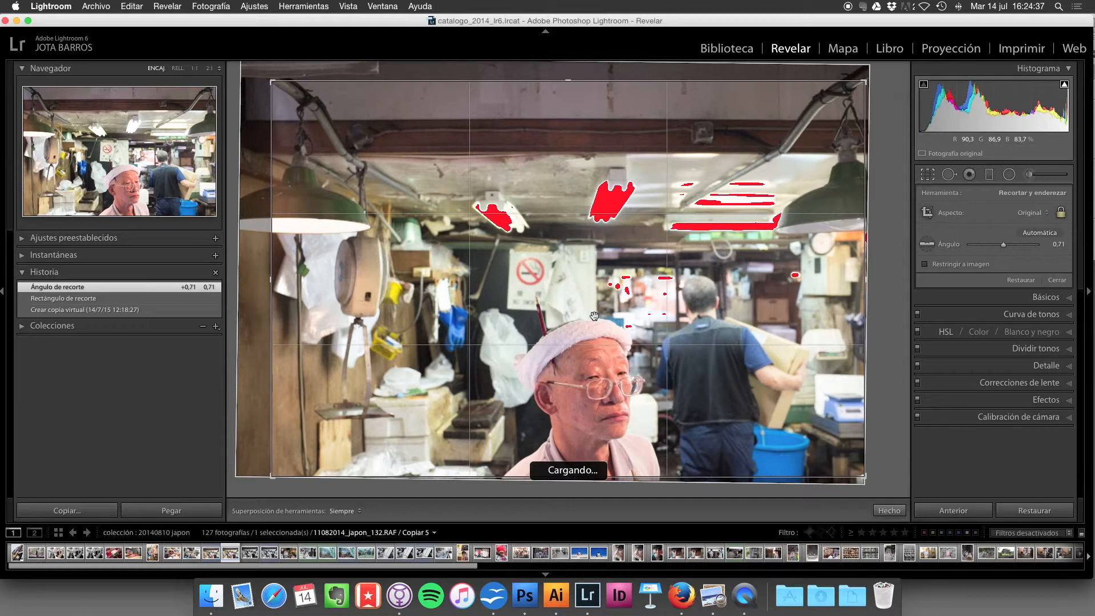
{"action": "key", "text": "l"}
{"action": "key", "text": "l"}
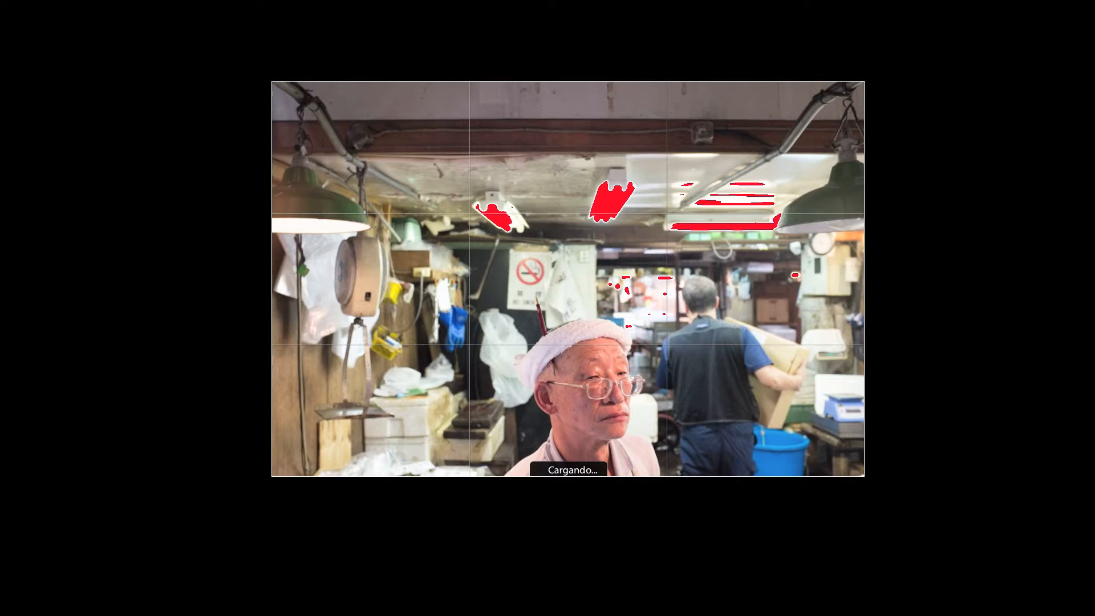
{"action": "key", "text": "Return"}
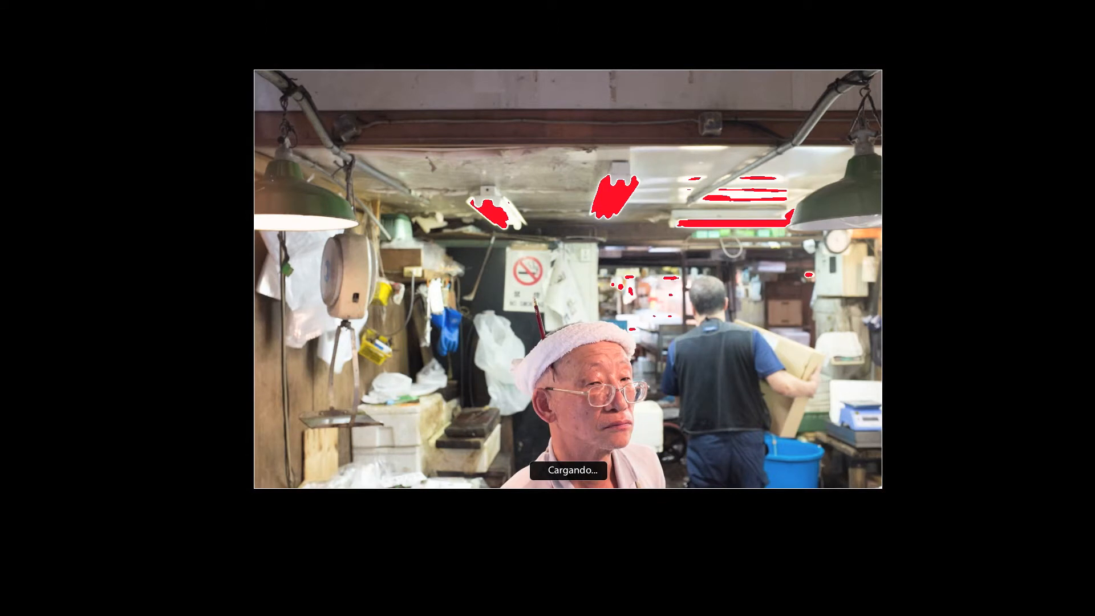
{"action": "key", "text": "l"}
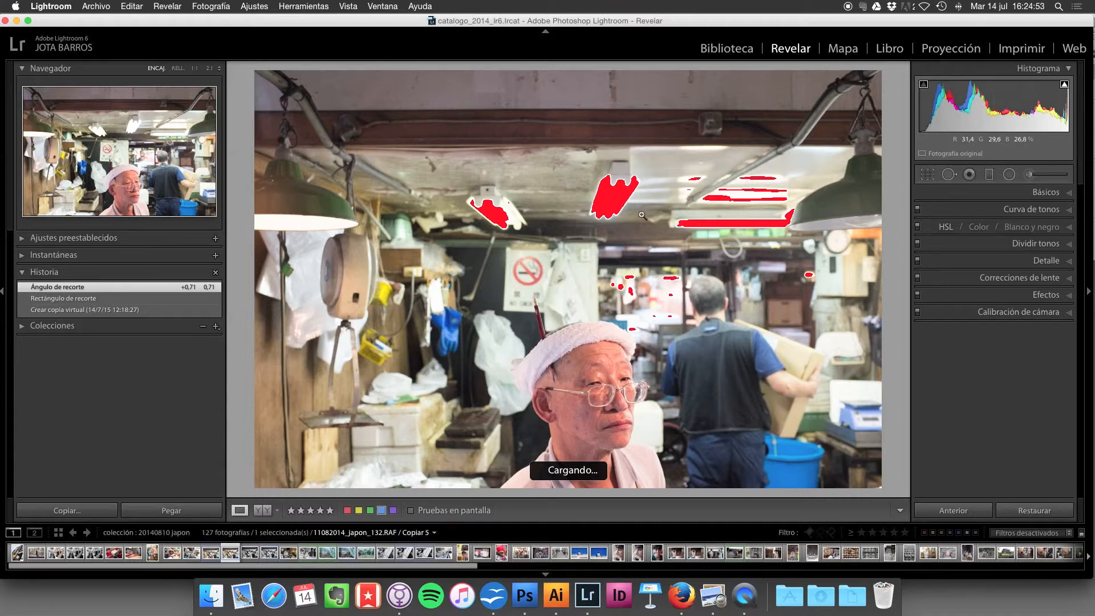
Examine the blown areas of the ceiling lights up close in the cropped photo and return to the fitted view.
{"action": "left_click", "coordinate": [497, 220]}
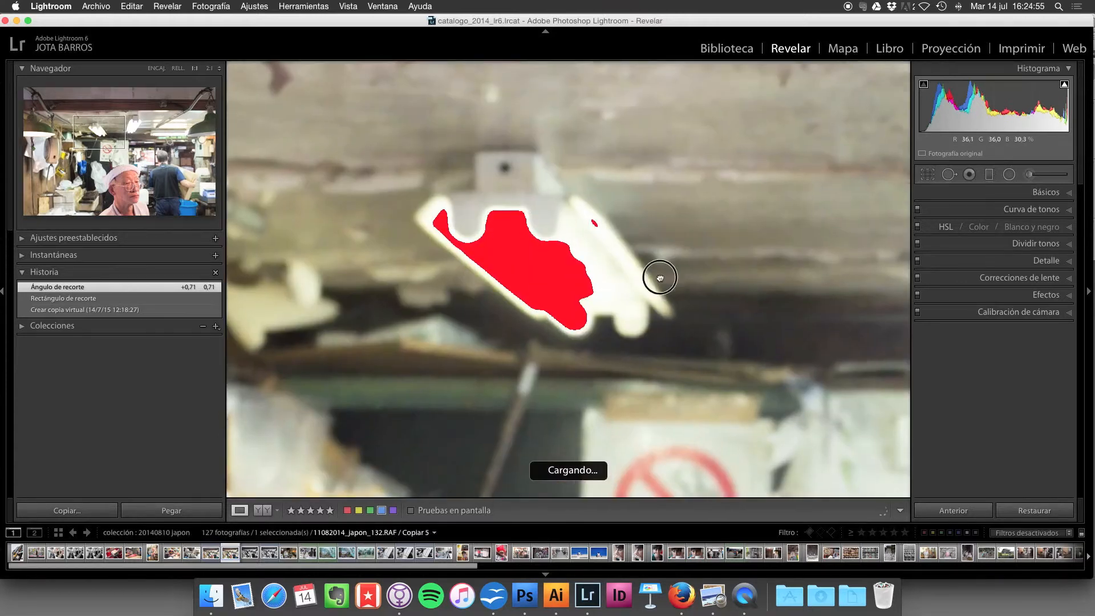
{"action": "left_click_drag", "start_coordinate": [655, 276], "coordinate": [459, 344]}
{"action": "left_click_drag", "start_coordinate": [864, 286], "coordinate": [610, 277]}
{"action": "left_click_drag", "start_coordinate": [856, 340], "coordinate": [551, 273]}
{"action": "left_click", "coordinate": [782, 278]}
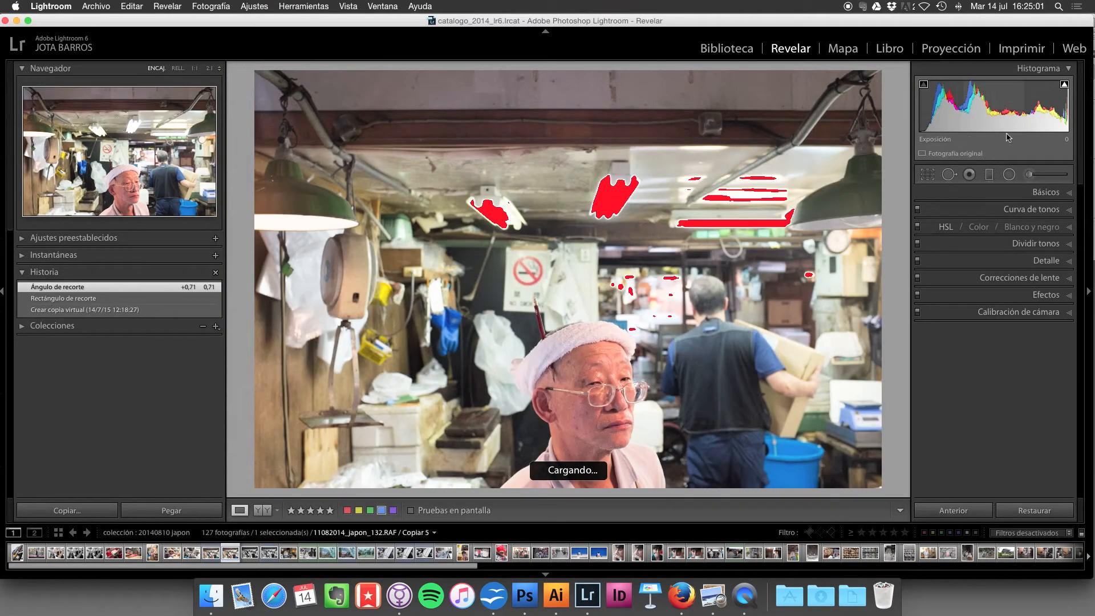
Lower the photo's Altas luces to -45 in the basic adjustments.
{"action": "left_click", "coordinate": [1051, 194]}
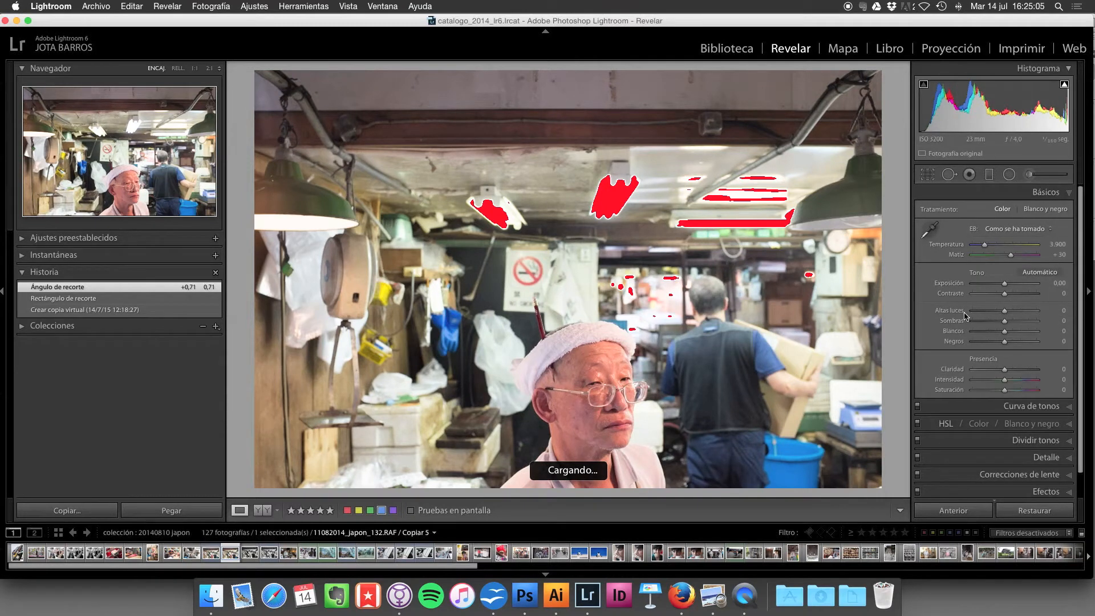
{"action": "left_click_drag", "start_coordinate": [1006, 313], "coordinate": [993, 315]}
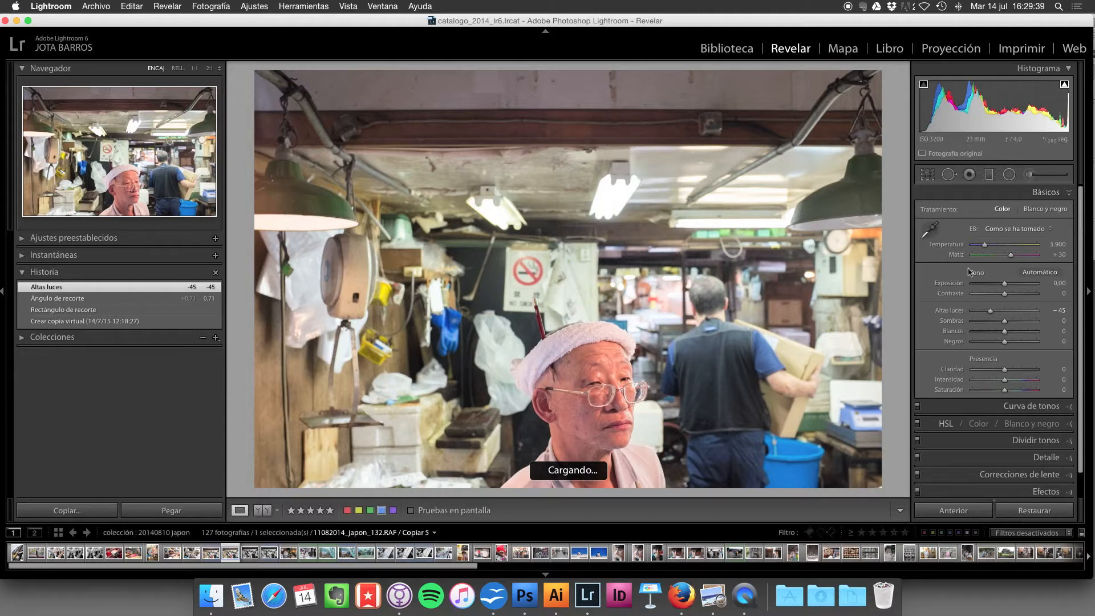
{"action": "left_click", "coordinate": [1048, 192]}
{"action": "left_click", "coordinate": [1048, 192]}
Switch to Vista Previa to check the 03 sketch outlining the background around the man, and return to Lightroom.
{"action": "left_click", "coordinate": [713, 595]}
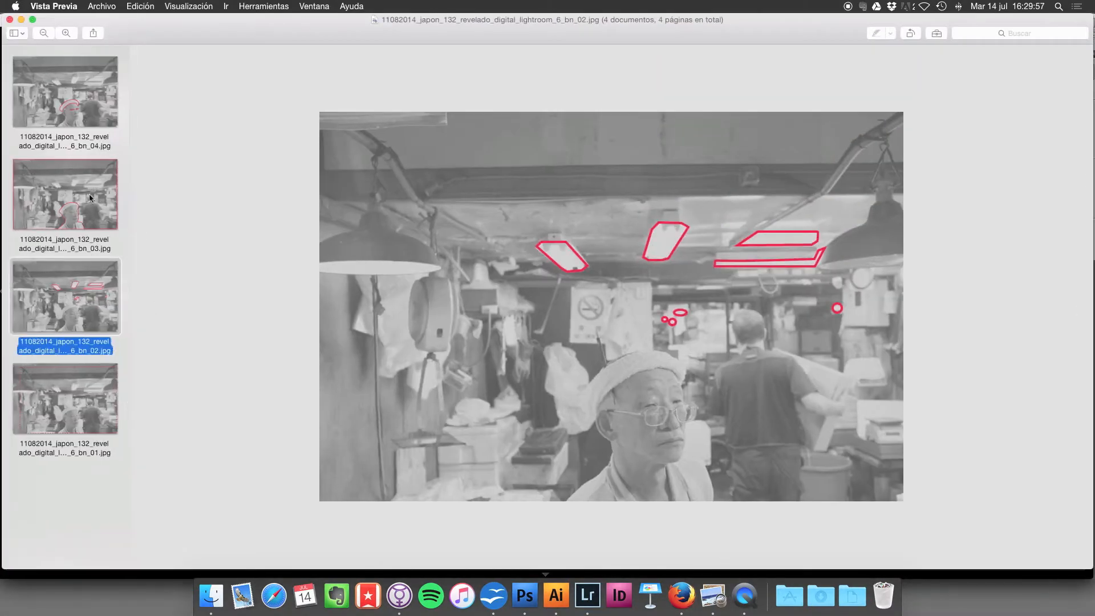
{"action": "left_click", "coordinate": [62, 166]}
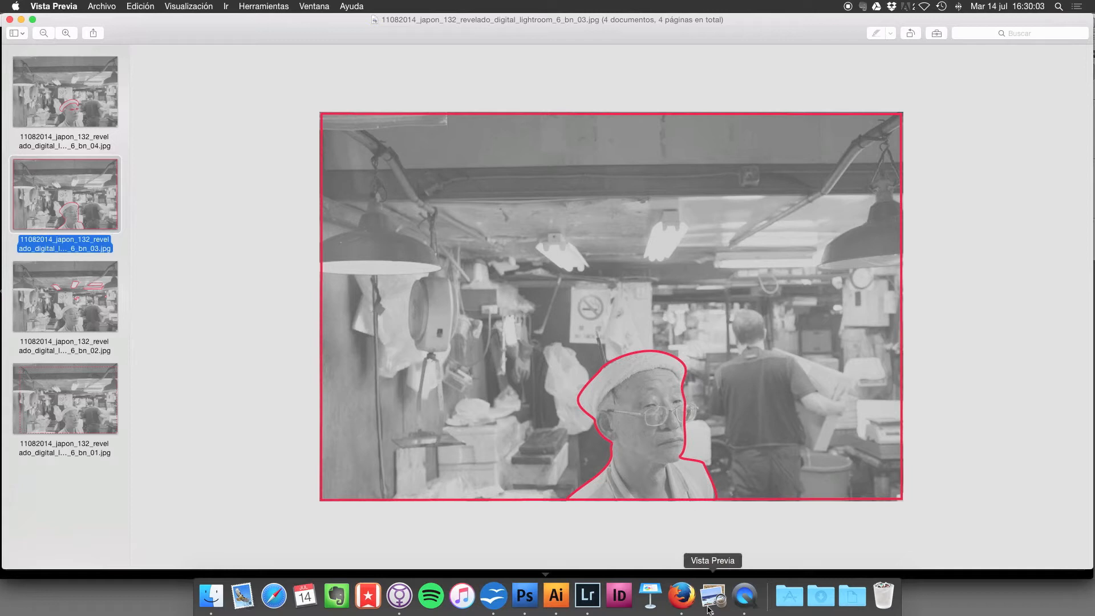
{"action": "left_click", "coordinate": [616, 589]}
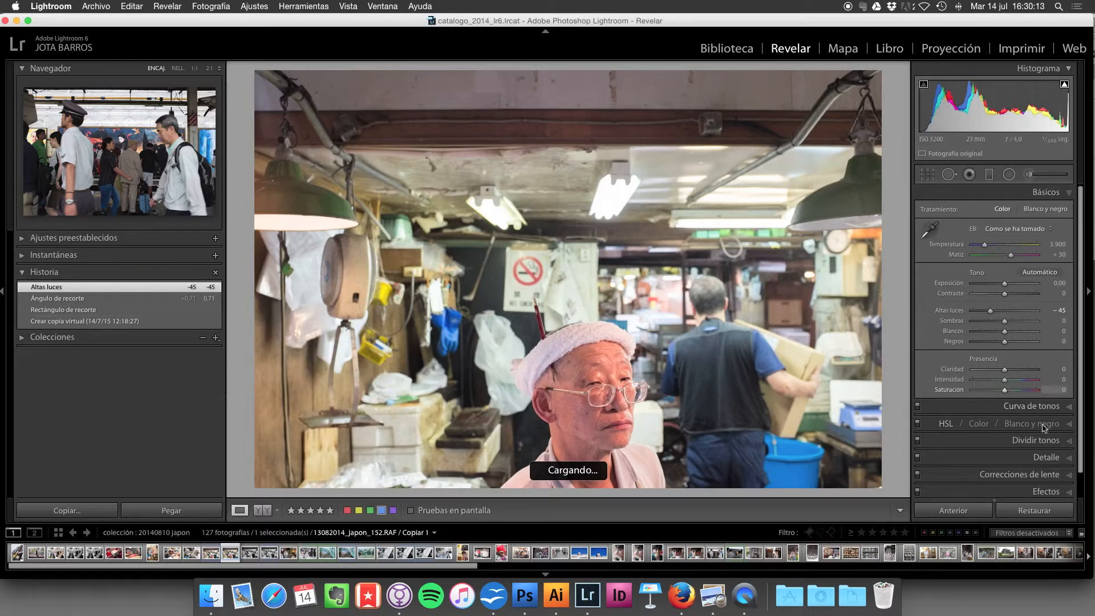
Try Contraste medio for the photo's point curve and set it to Contraste fuerte.
{"action": "left_click", "coordinate": [1027, 406]}
{"action": "left_click", "coordinate": [982, 351]}
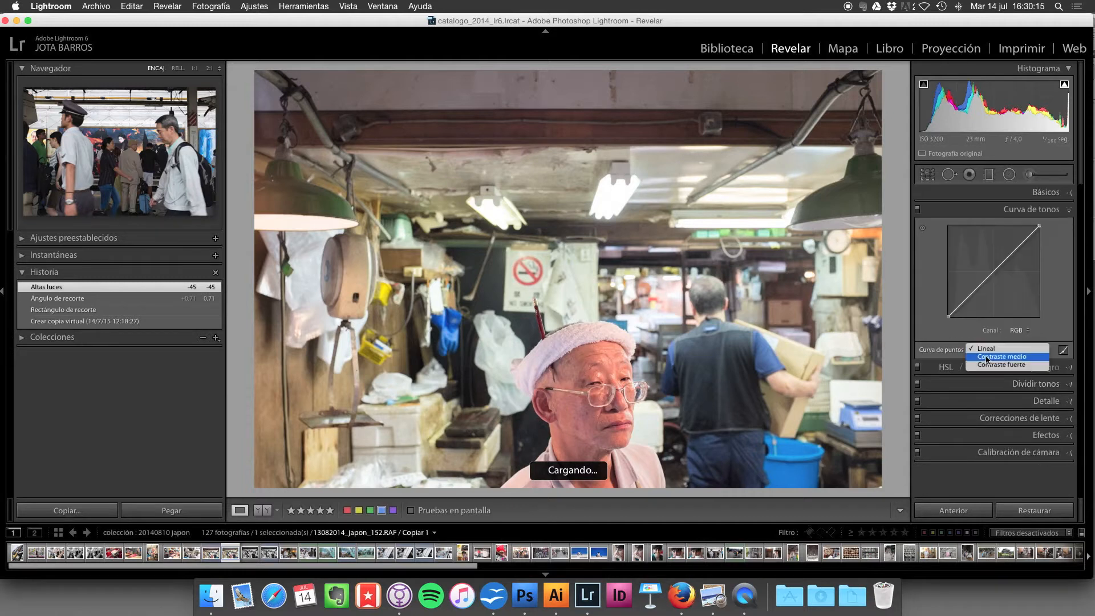
{"action": "left_click", "coordinate": [990, 358]}
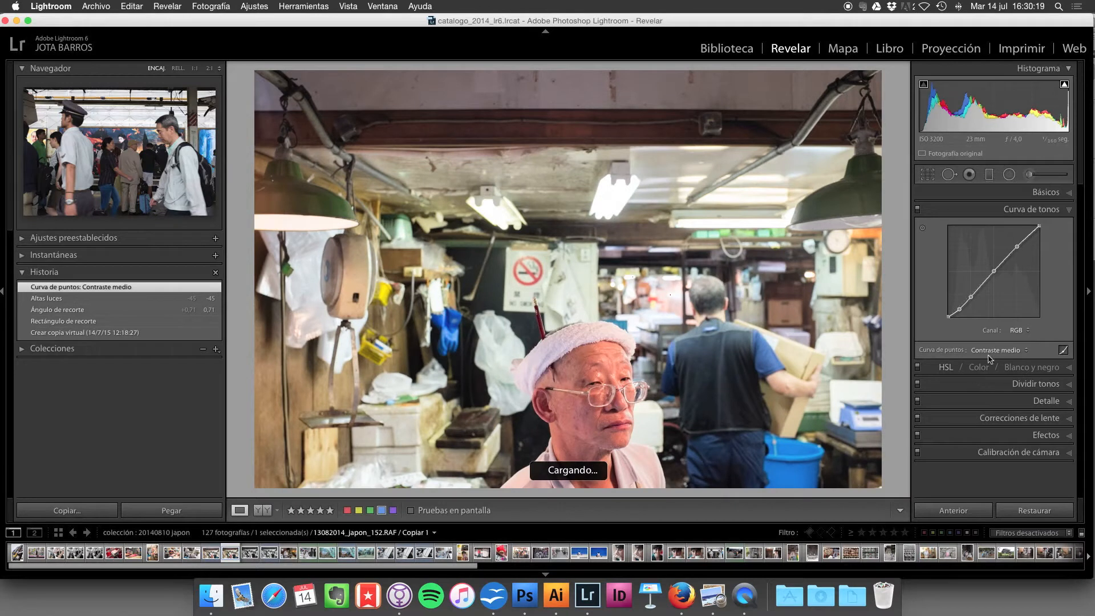
{"action": "left_click", "coordinate": [998, 354]}
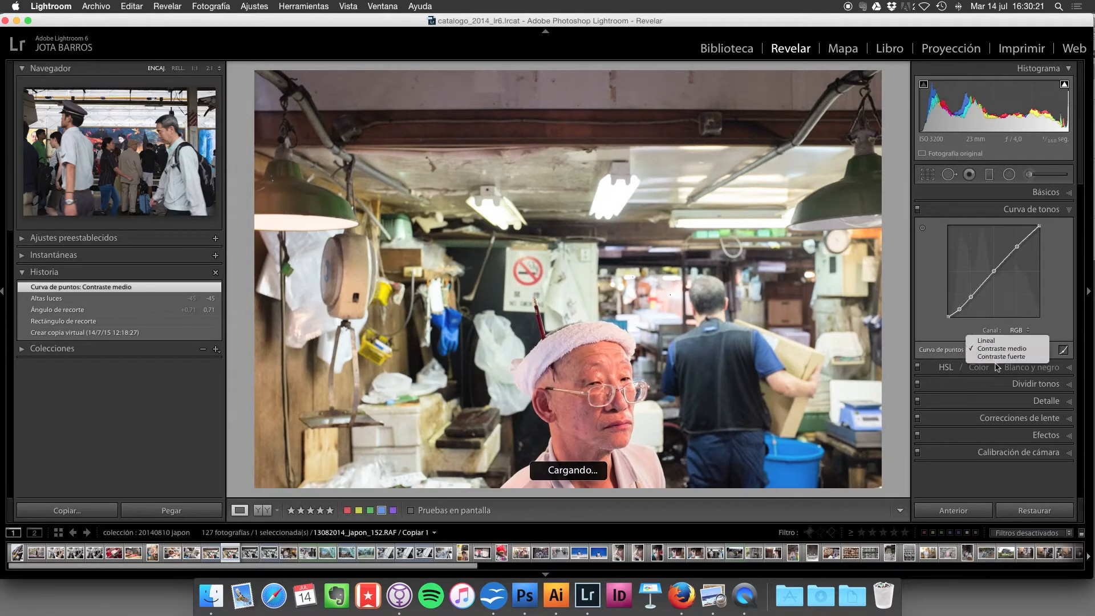
{"action": "left_click", "coordinate": [1000, 361]}
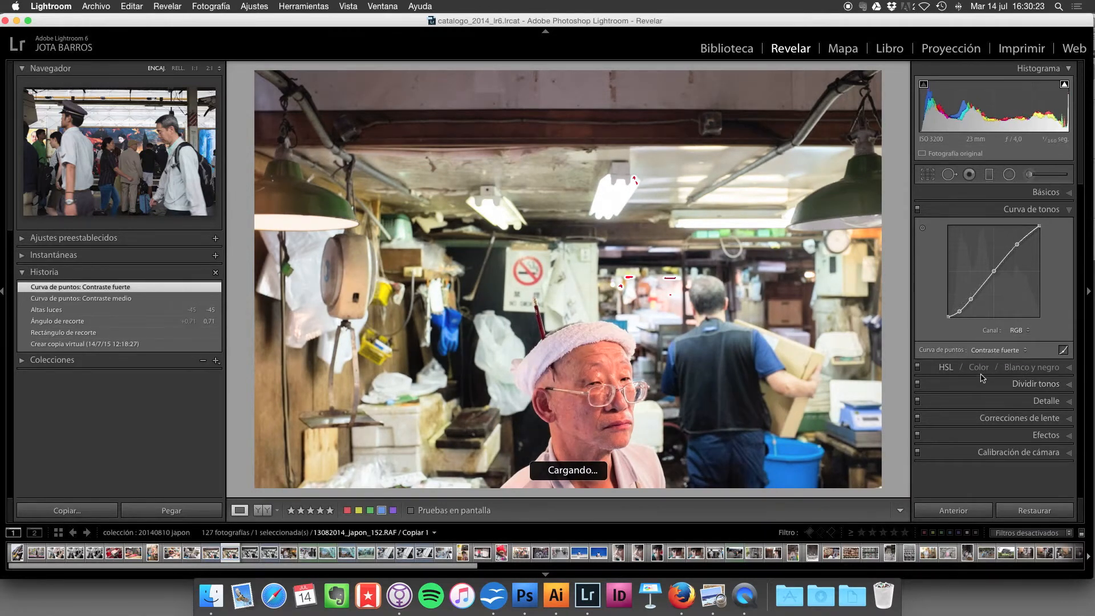
Convert the photo to black and white and set the mix to Rojo +16 and Naranja +12.
{"action": "left_click", "coordinate": [1038, 209]}
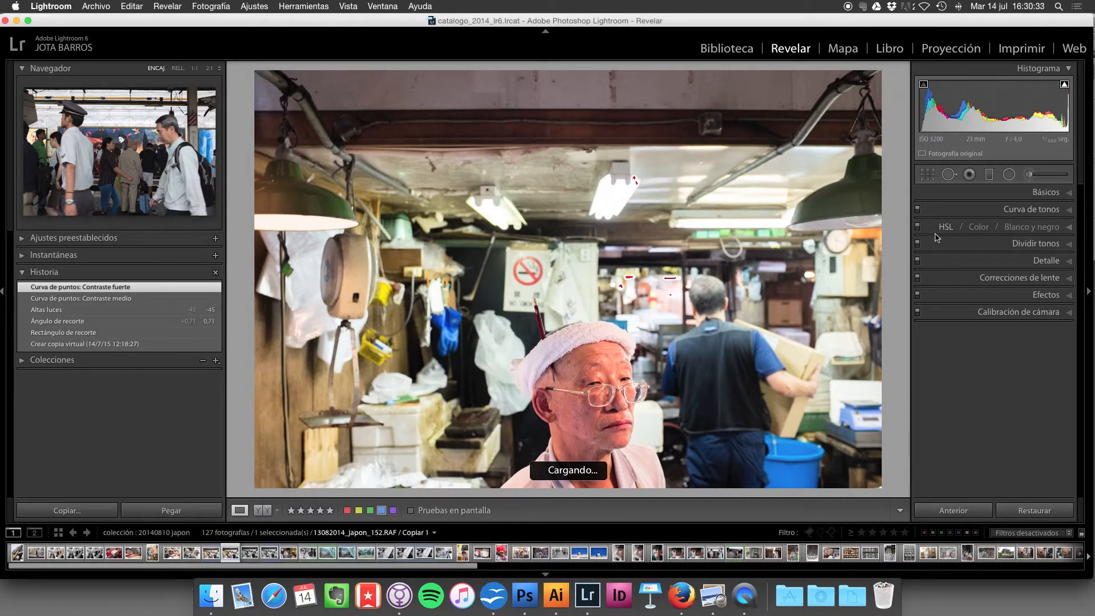
{"action": "left_click", "coordinate": [1041, 228]}
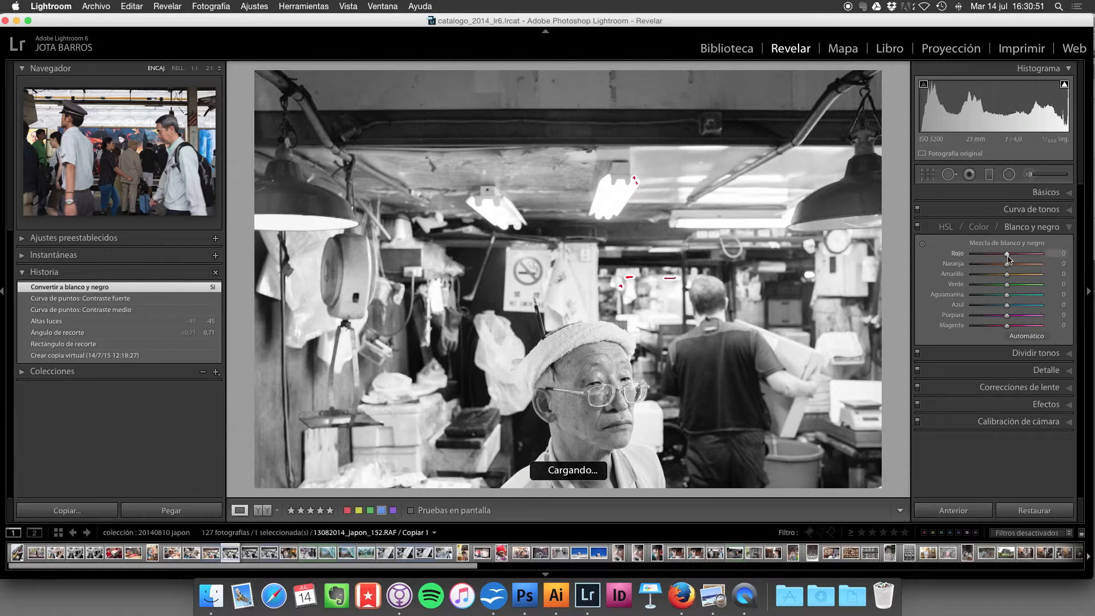
{"action": "mouse_move", "coordinate": [1008, 258]}
{"action": "left_mouse_down"}
{"action": "mouse_move", "coordinate": [996, 259]}
{"action": "mouse_move", "coordinate": [1014, 258]}
{"action": "left_mouse_up"}
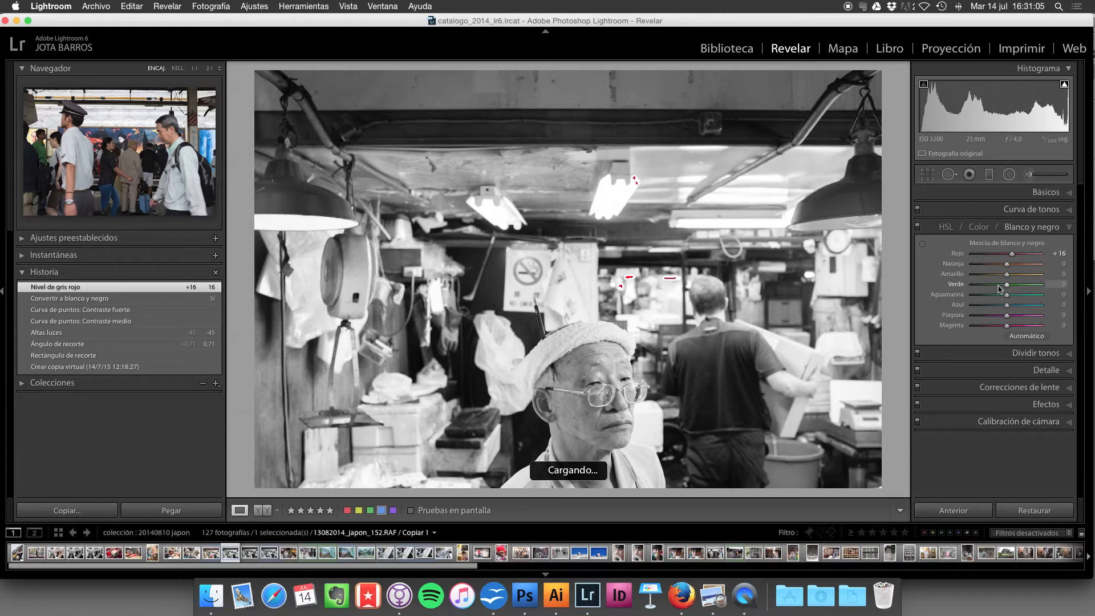
{"action": "left_click_drag", "start_coordinate": [1007, 264], "coordinate": [1013, 268]}
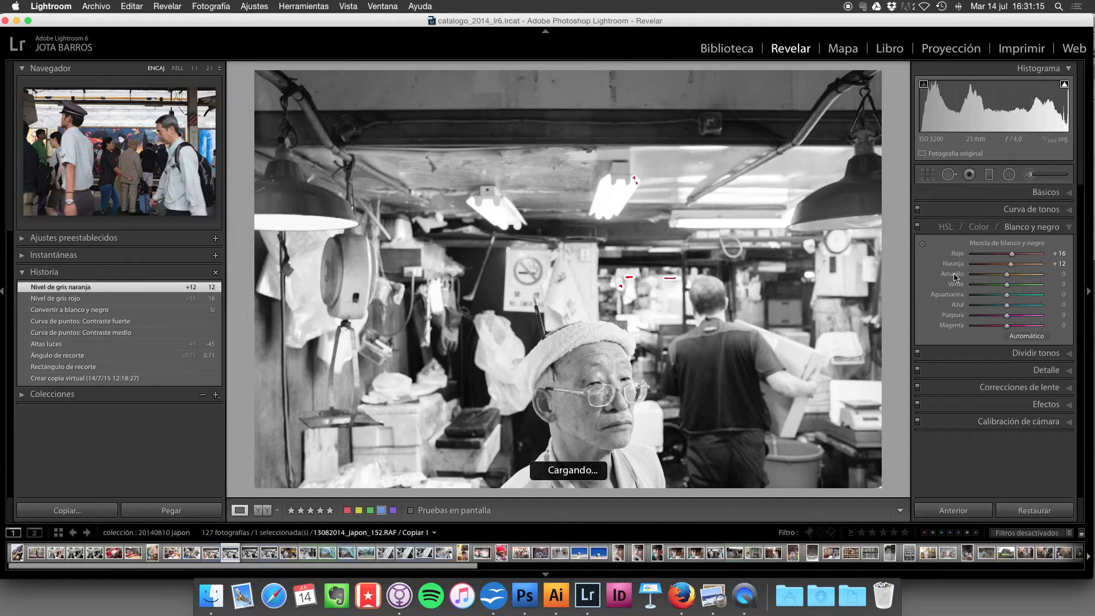
Try darkening the bucket with the targeted black-and-white adjustment and reset the Azul and Púrpura levels to 0.
{"action": "left_click", "coordinate": [924, 245]}
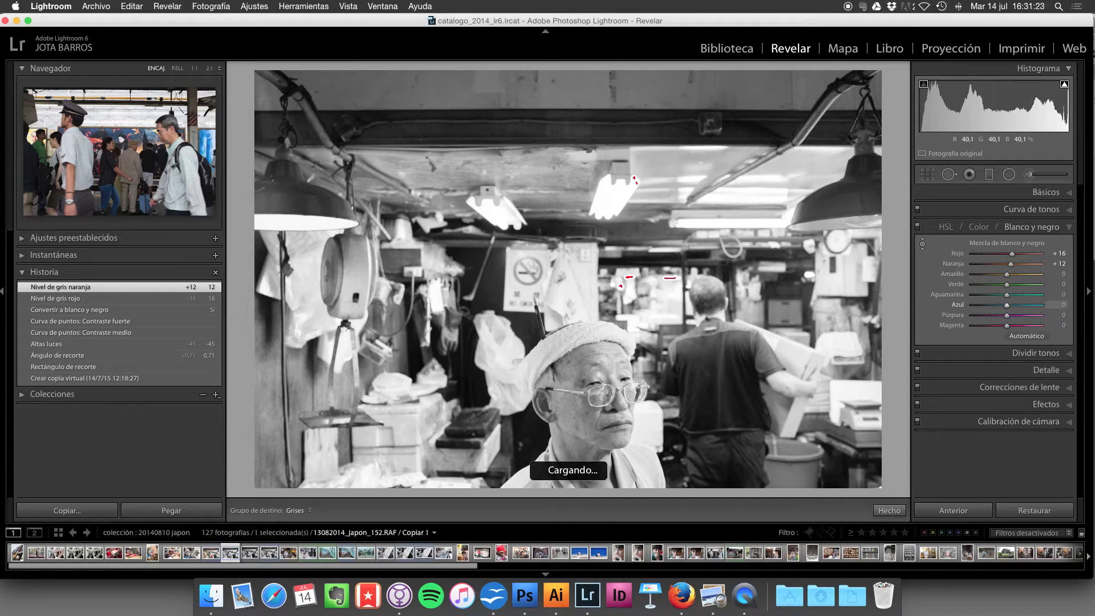
{"action": "left_click_drag", "start_coordinate": [794, 460], "coordinate": [800, 480]}
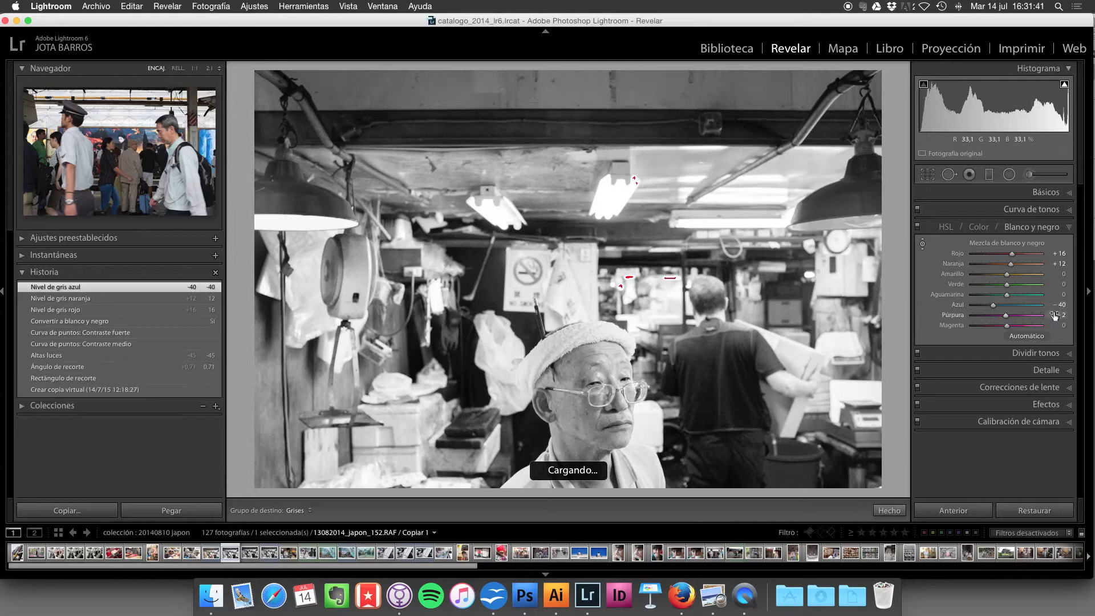
{"action": "double_click", "coordinate": [958, 305]}
{"action": "double_click", "coordinate": [958, 316]}
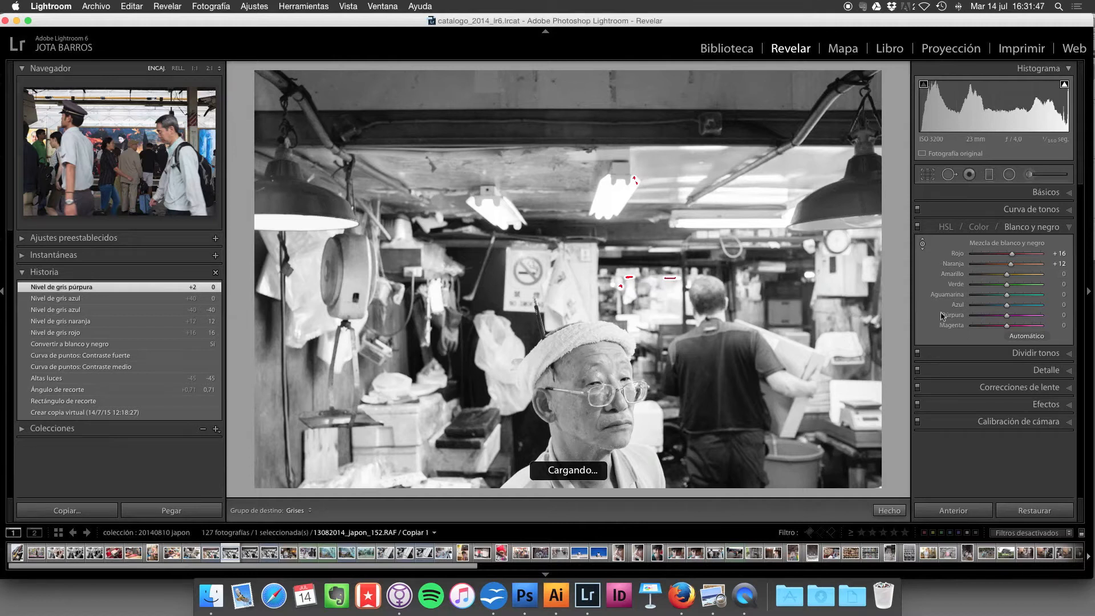
Set the black-and-white mix to Amarillo -5, Verde -26, Aguamarina -30, Azul -10 and Púrpura -10.
{"action": "left_click_drag", "start_coordinate": [1007, 278], "coordinate": [1007, 278]}
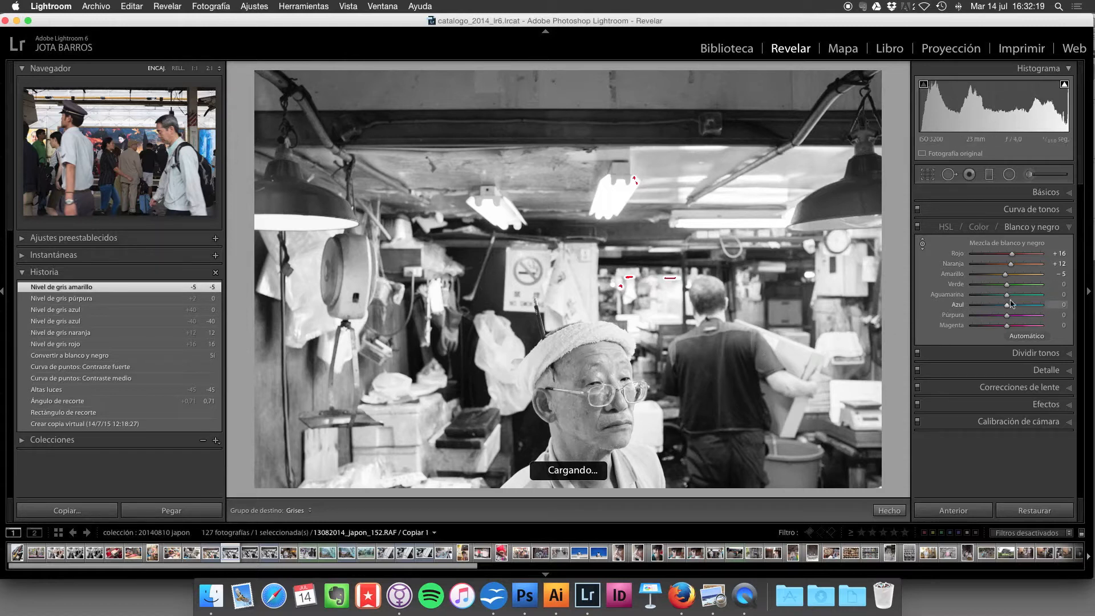
{"action": "mouse_move", "coordinate": [1009, 288]}
{"action": "left_mouse_down"}
{"action": "mouse_move", "coordinate": [982, 294]}
{"action": "mouse_move", "coordinate": [998, 291]}
{"action": "left_mouse_up"}
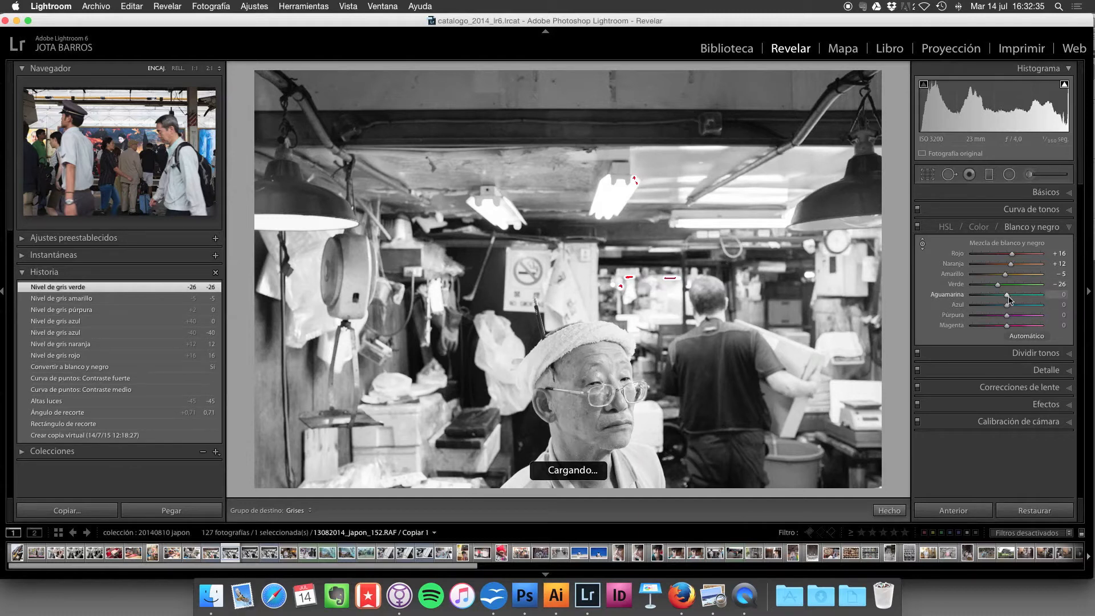
{"action": "left_click_drag", "start_coordinate": [1010, 297], "coordinate": [999, 300]}
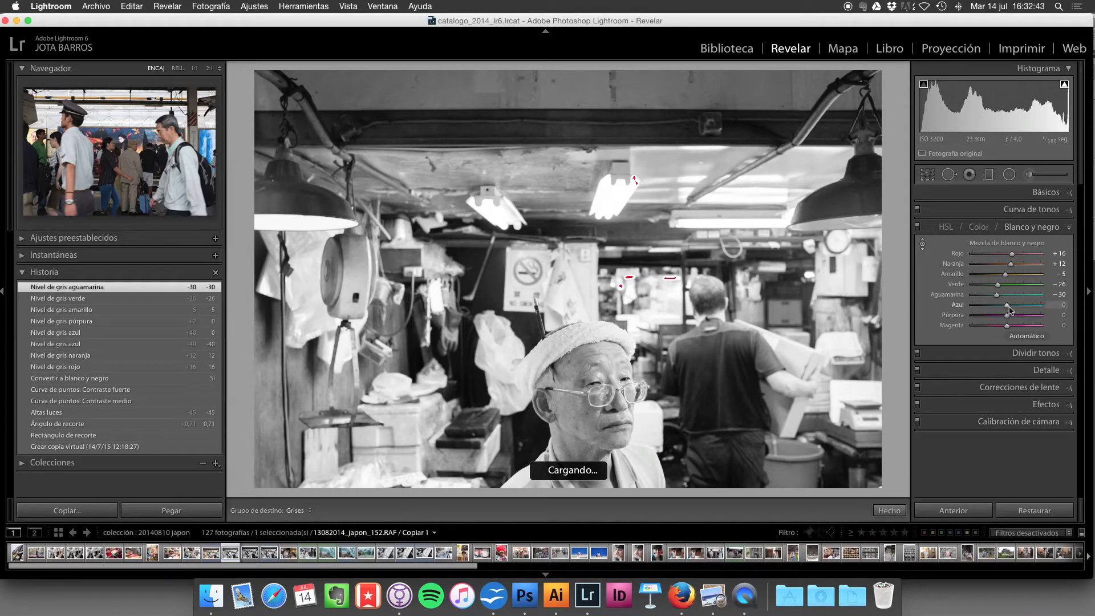
{"action": "left_click_drag", "start_coordinate": [1007, 307], "coordinate": [1004, 309]}
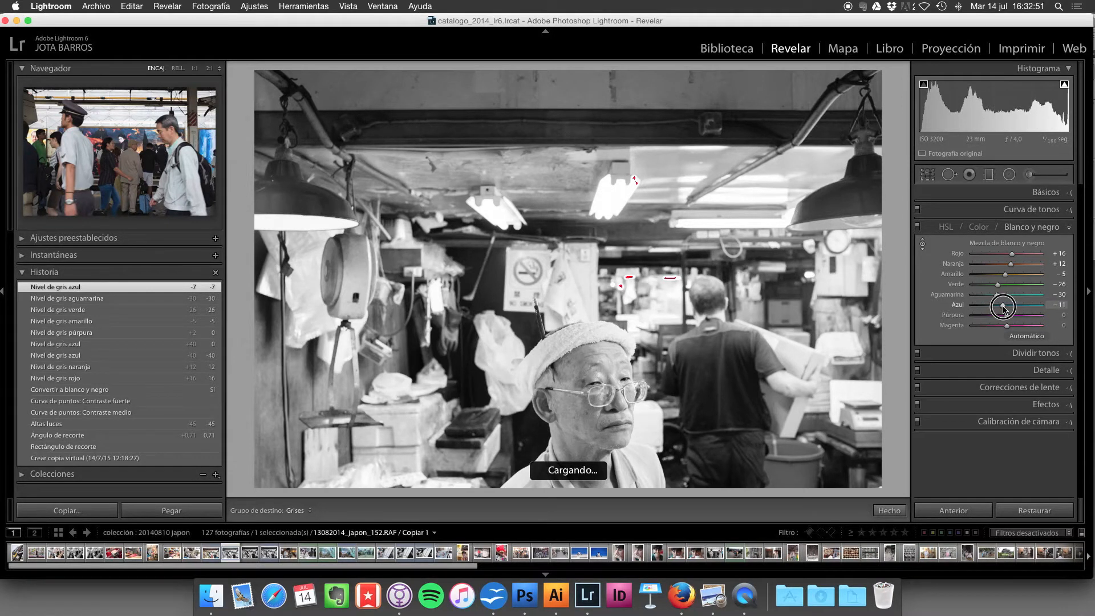
{"action": "left_click_drag", "start_coordinate": [1004, 308], "coordinate": [1004, 307]}
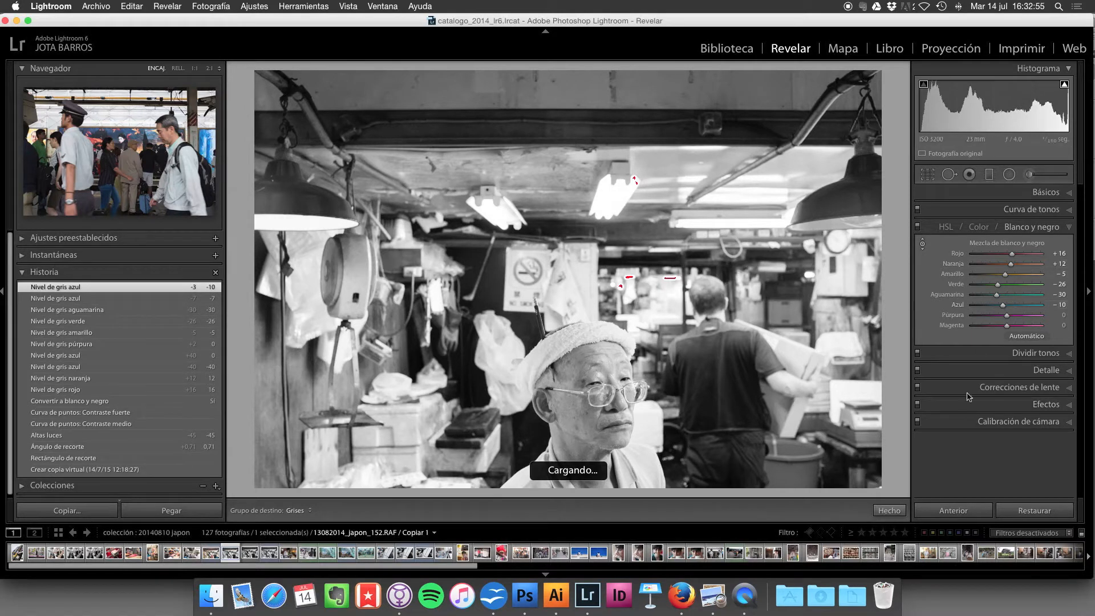
{"action": "mouse_move", "coordinate": [1009, 318]}
{"action": "left_mouse_down"}
{"action": "mouse_move", "coordinate": [983, 322]}
{"action": "mouse_move", "coordinate": [1044, 321]}
{"action": "mouse_move", "coordinate": [1005, 315]}
{"action": "left_mouse_up"}
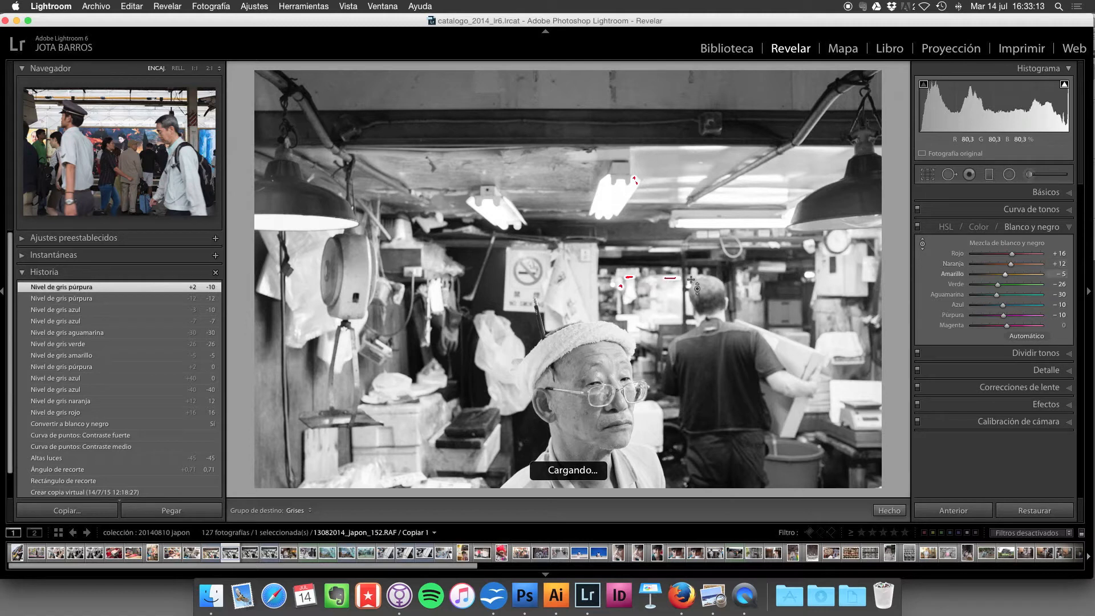
Lower the photo's Altas luces to -51 in the basic adjustments.
{"action": "left_click", "coordinate": [1025, 227]}
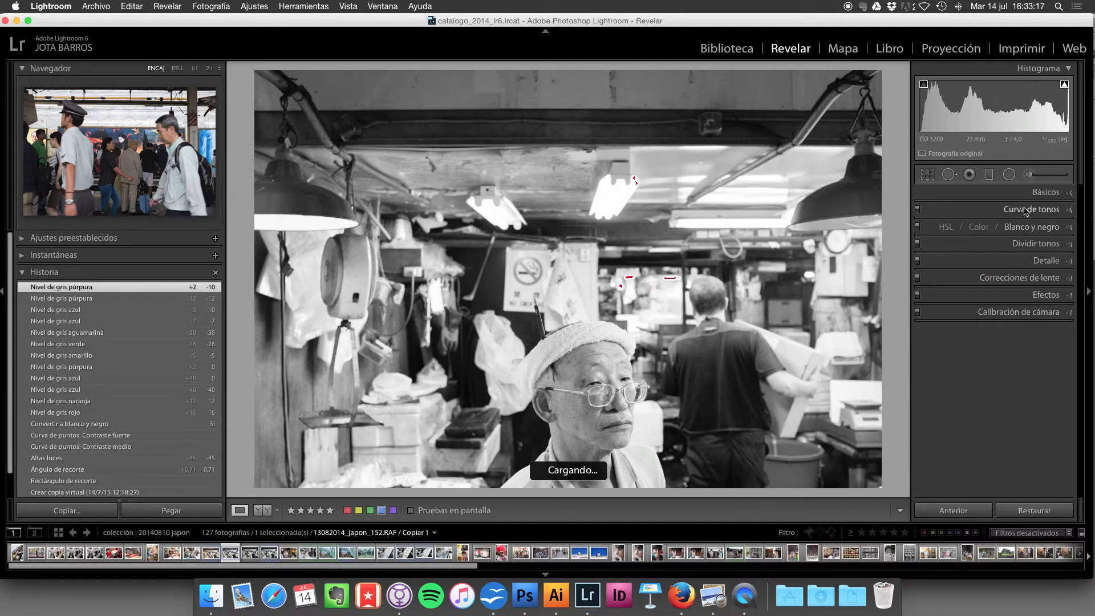
{"action": "left_click", "coordinate": [1037, 193]}
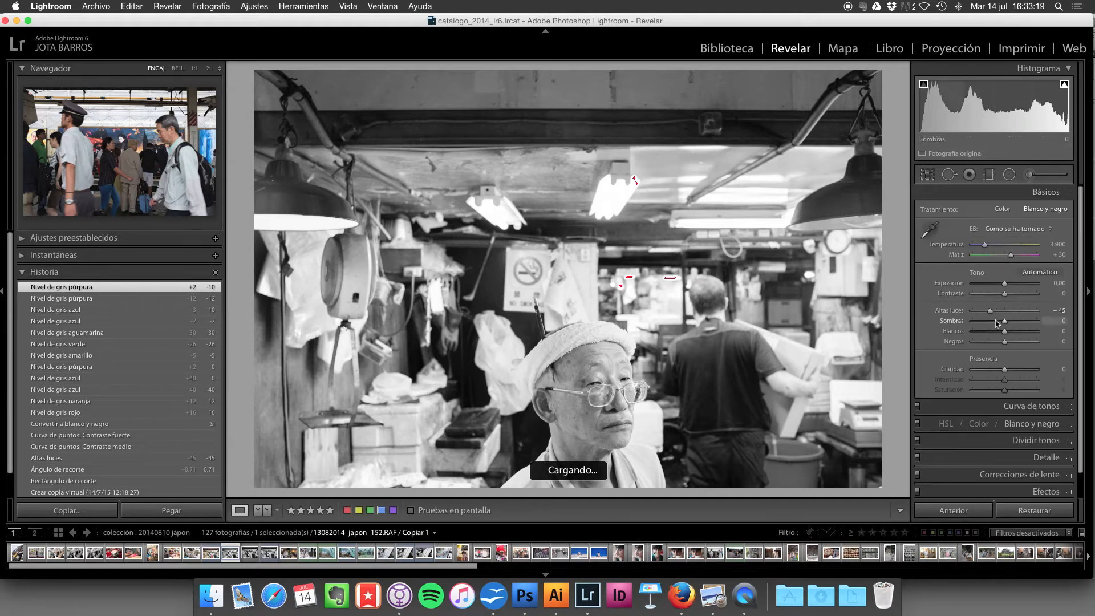
{"action": "left_click", "coordinate": [1057, 311]}
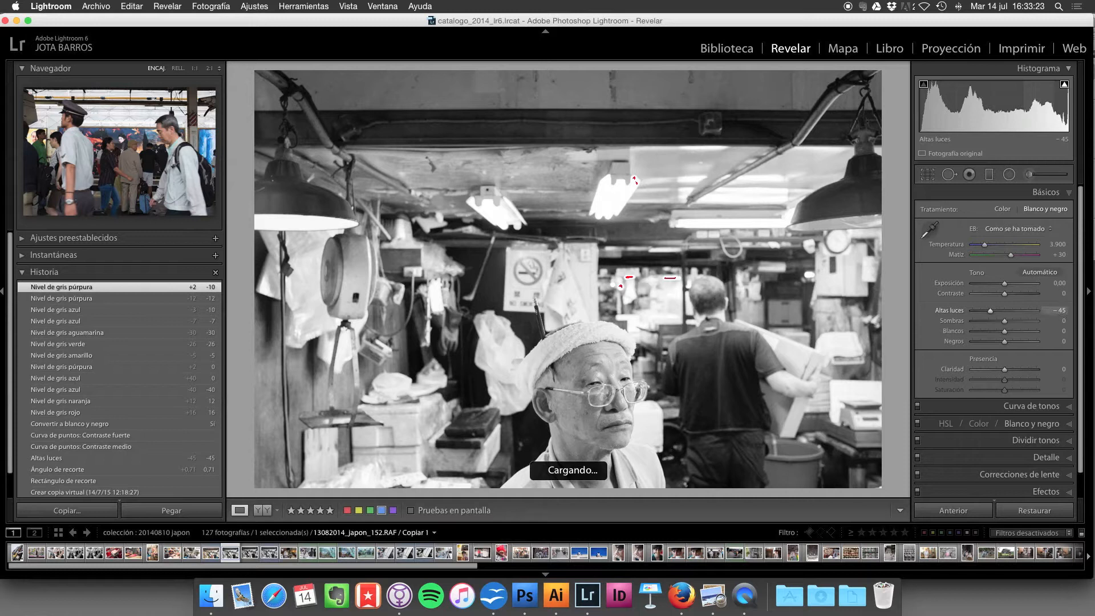
{"action": "left_click_drag", "start_coordinate": [1057, 311], "coordinate": [1055, 311]}
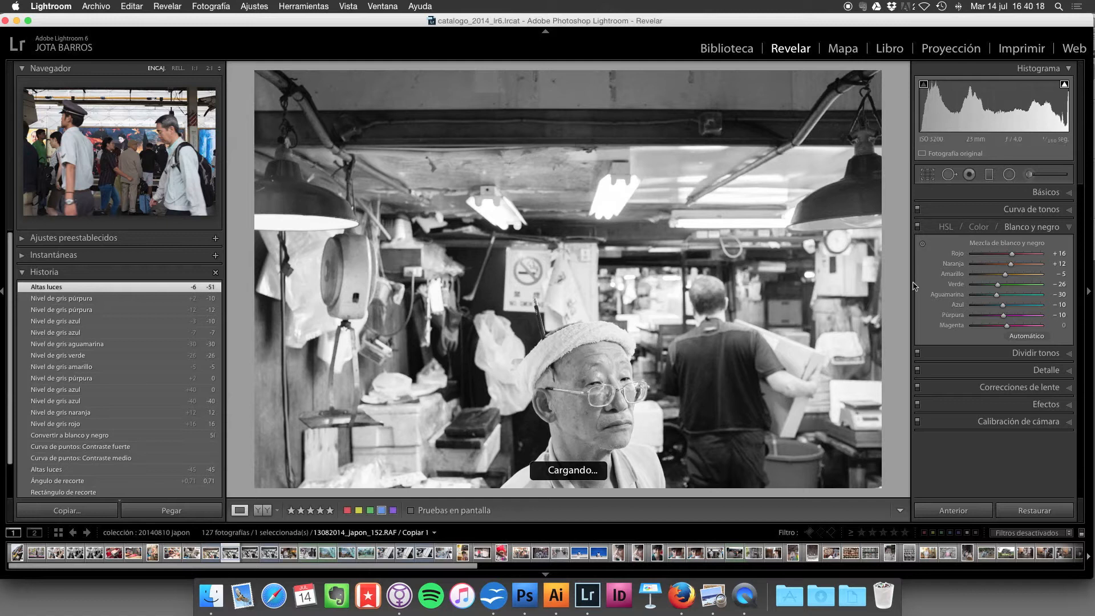
Check the 03 sketch in Vista Previa and set Lightroom's adjustment brush to Exposición -0,80, Contraste -40 and Claridad -10.
{"action": "left_click", "coordinate": [714, 595]}
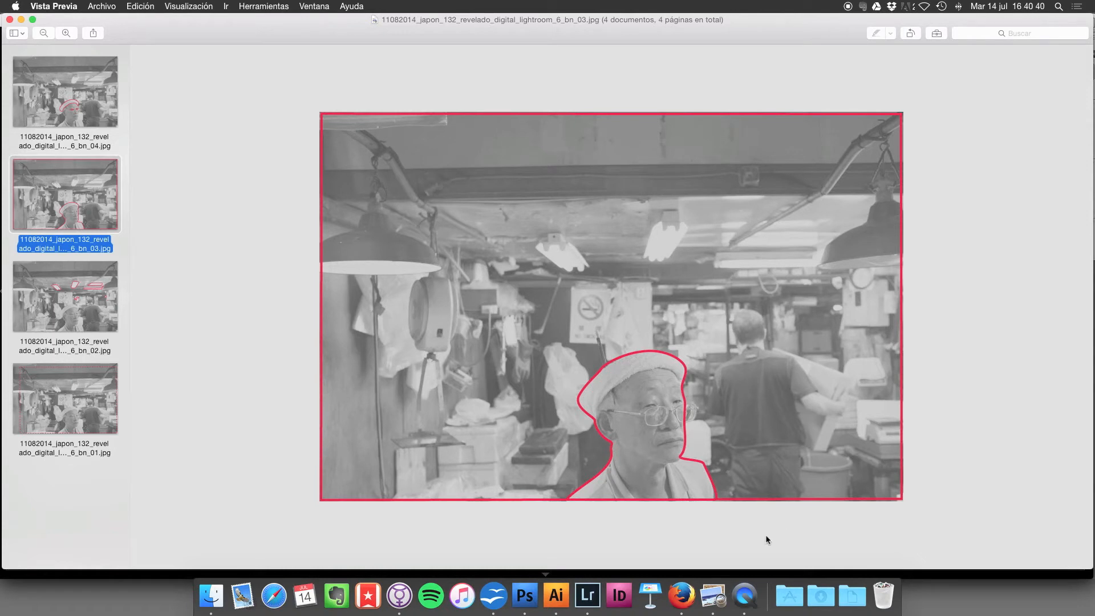
{"action": "left_click", "coordinate": [588, 596]}
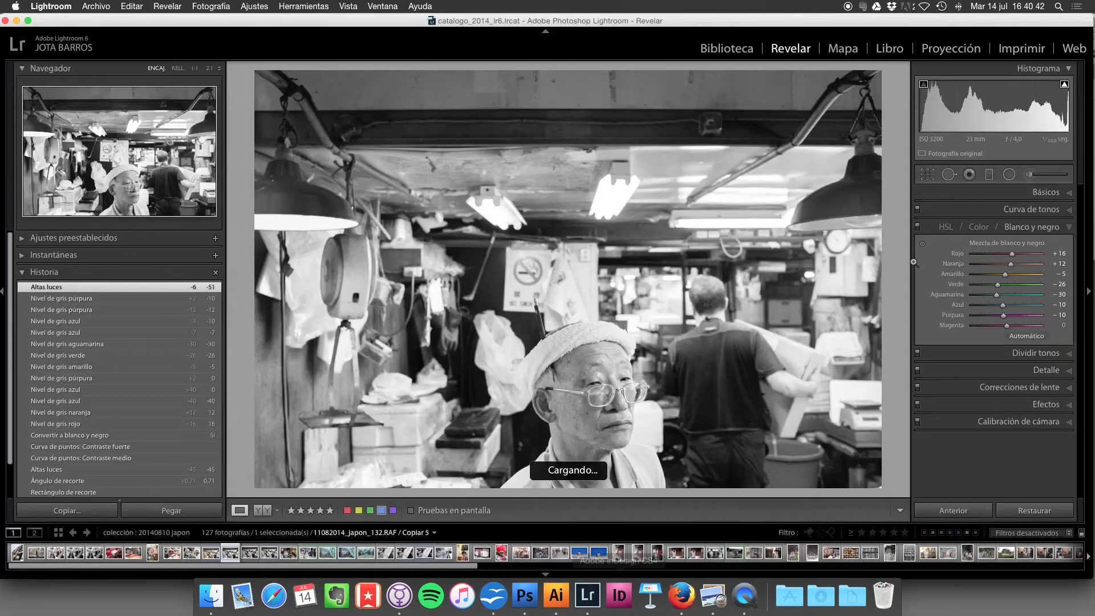
{"action": "left_click", "coordinate": [1031, 176]}
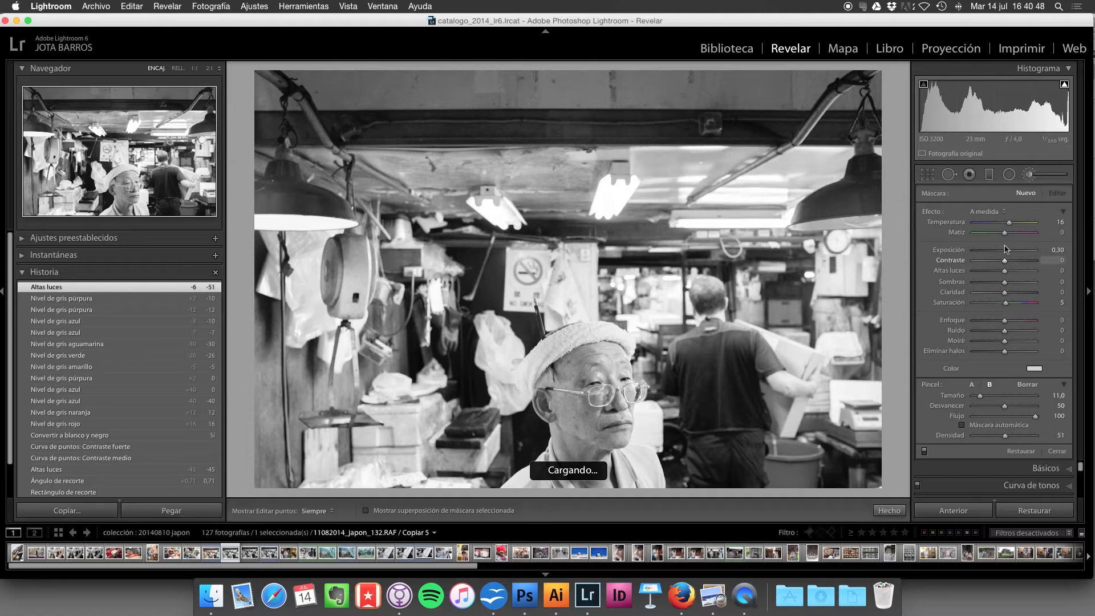
{"action": "left_click", "coordinate": [1055, 252]}
{"action": "left_click_drag", "start_coordinate": [1055, 251], "coordinate": [1050, 251]}
{"action": "left_click_drag", "start_coordinate": [1055, 250], "coordinate": [1055, 250]}
{"action": "left_click_drag", "start_coordinate": [1055, 260], "coordinate": [1049, 260]}
{"action": "left_click_drag", "start_coordinate": [1053, 302], "coordinate": [1048, 301]}
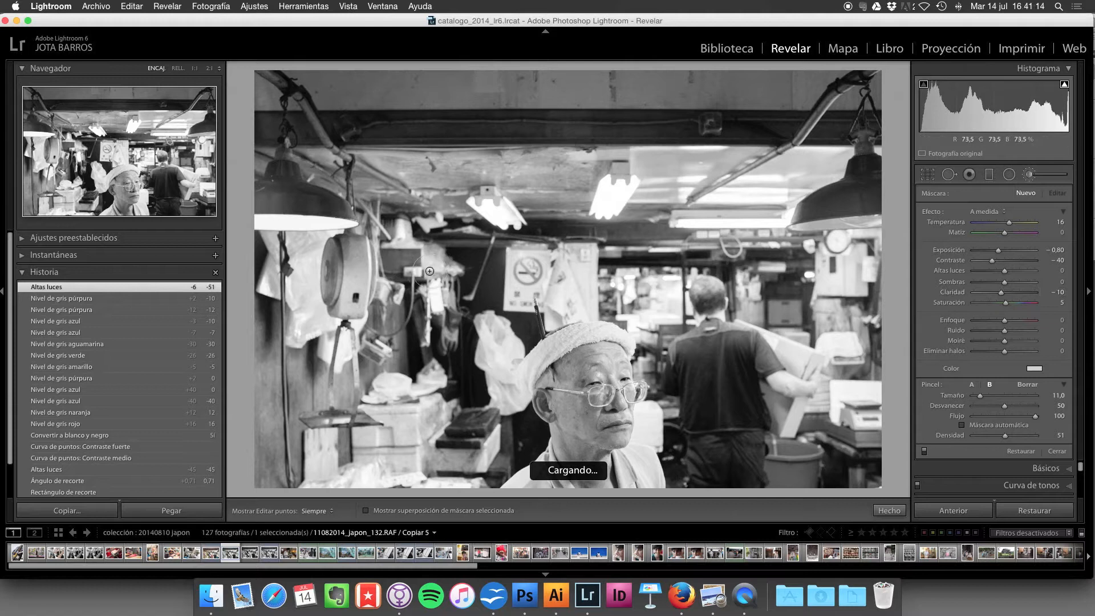
Set up brush B with a size of 25,7 and show the selected mask overlay.
{"action": "scroll", "coordinate": [421, 287], "scroll_direction": "up", "scroll_amount": 7}
{"action": "left_click_drag", "start_coordinate": [985, 395], "coordinate": [991, 402]}
{"action": "left_click", "coordinate": [972, 384]}
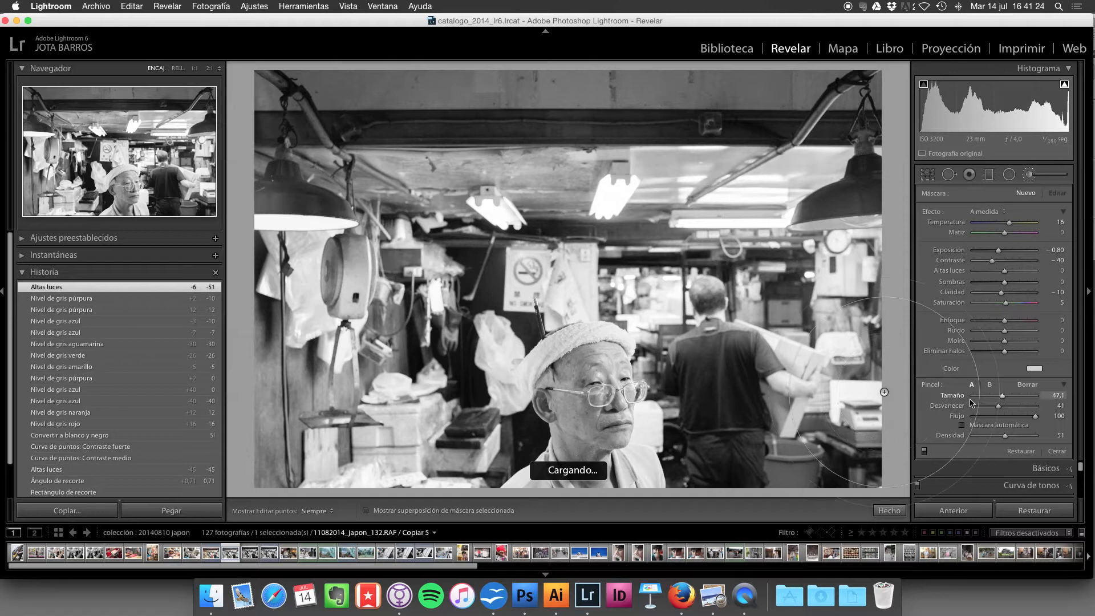
{"action": "left_click", "coordinate": [990, 384]}
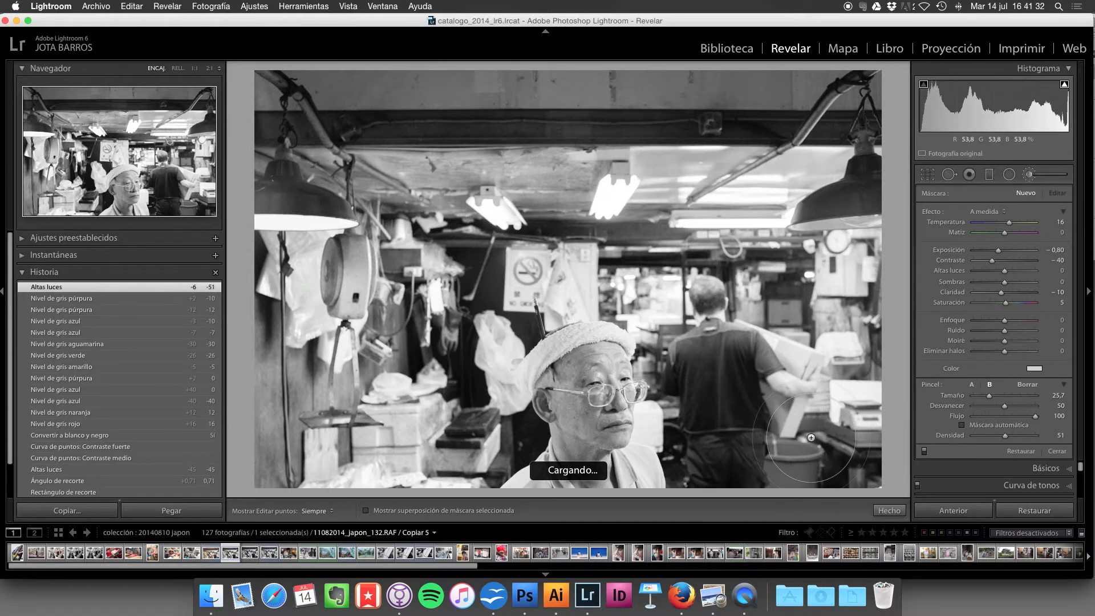
{"action": "key", "text": "o"}
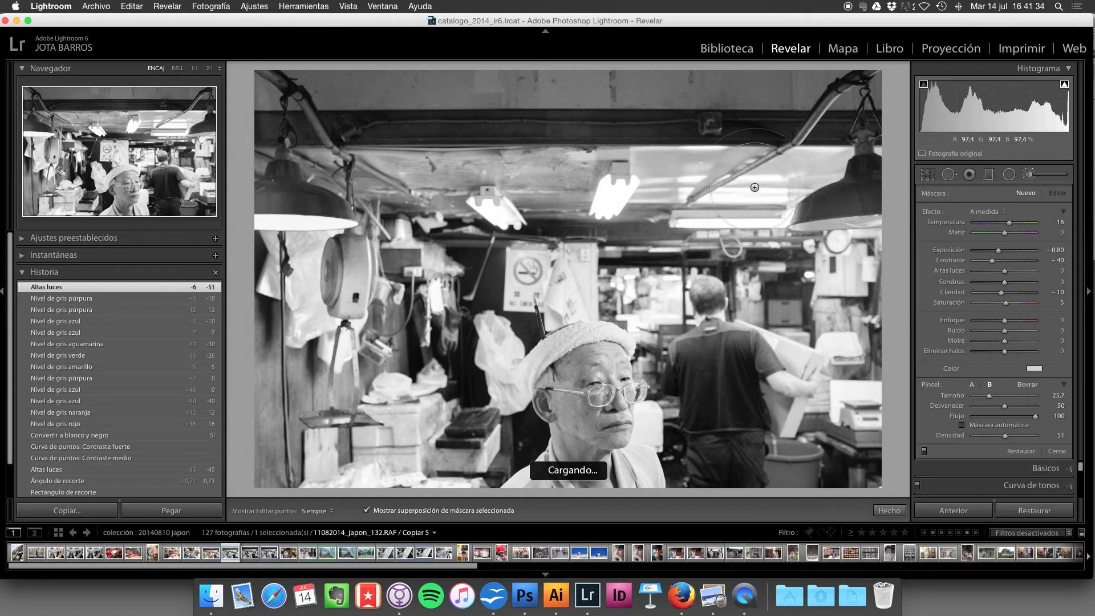
Paint the darkening mask over the ceiling, both side walls, the worker and the rest of the background around the man.
{"action": "mouse_move", "coordinate": [274, 93]}
{"action": "left_mouse_down"}
{"action": "mouse_move", "coordinate": [274, 150]}
{"action": "mouse_move", "coordinate": [332, 183]}
{"action": "mouse_move", "coordinate": [302, 240]}
{"action": "mouse_move", "coordinate": [282, 342]}
{"action": "mouse_move", "coordinate": [297, 434]}
{"action": "mouse_move", "coordinate": [412, 400]}
{"action": "left_mouse_up"}
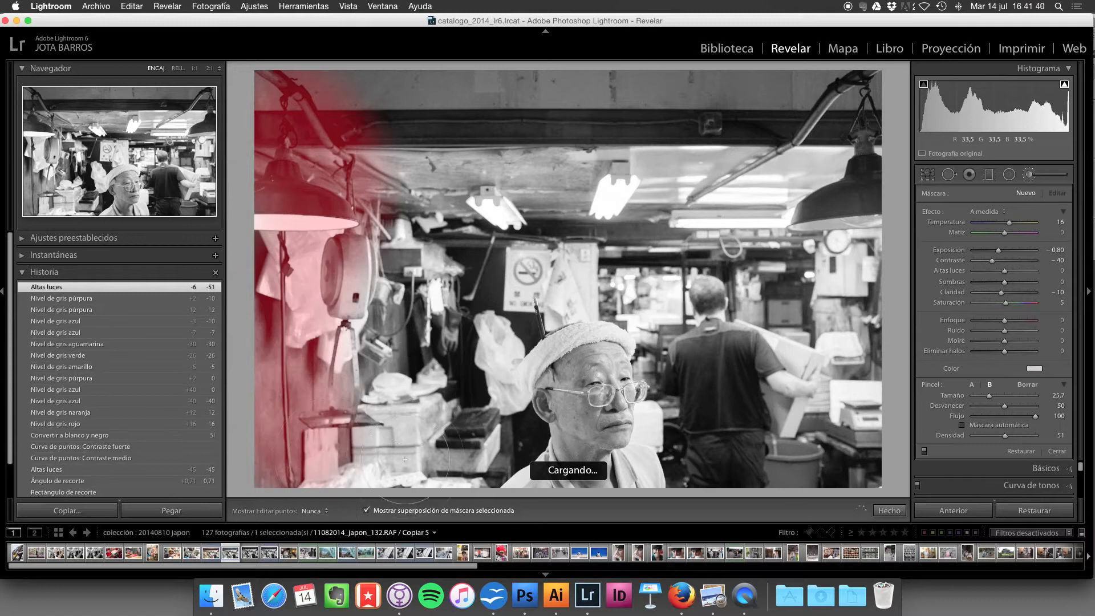
{"action": "mouse_move", "coordinate": [391, 194]}
{"action": "left_mouse_down"}
{"action": "mouse_move", "coordinate": [469, 104]}
{"action": "mouse_move", "coordinate": [307, 93]}
{"action": "mouse_move", "coordinate": [722, 92]}
{"action": "mouse_move", "coordinate": [849, 104]}
{"action": "left_mouse_up"}
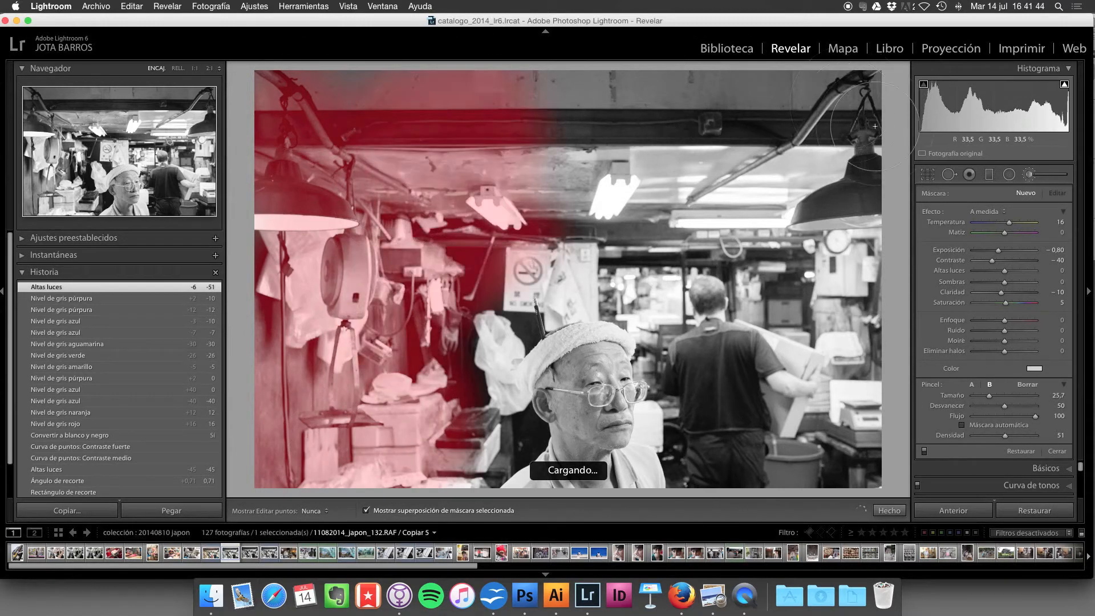
{"action": "mouse_move", "coordinate": [826, 395]}
{"action": "left_mouse_down"}
{"action": "mouse_move", "coordinate": [865, 456]}
{"action": "mouse_move", "coordinate": [806, 478]}
{"action": "left_mouse_up"}
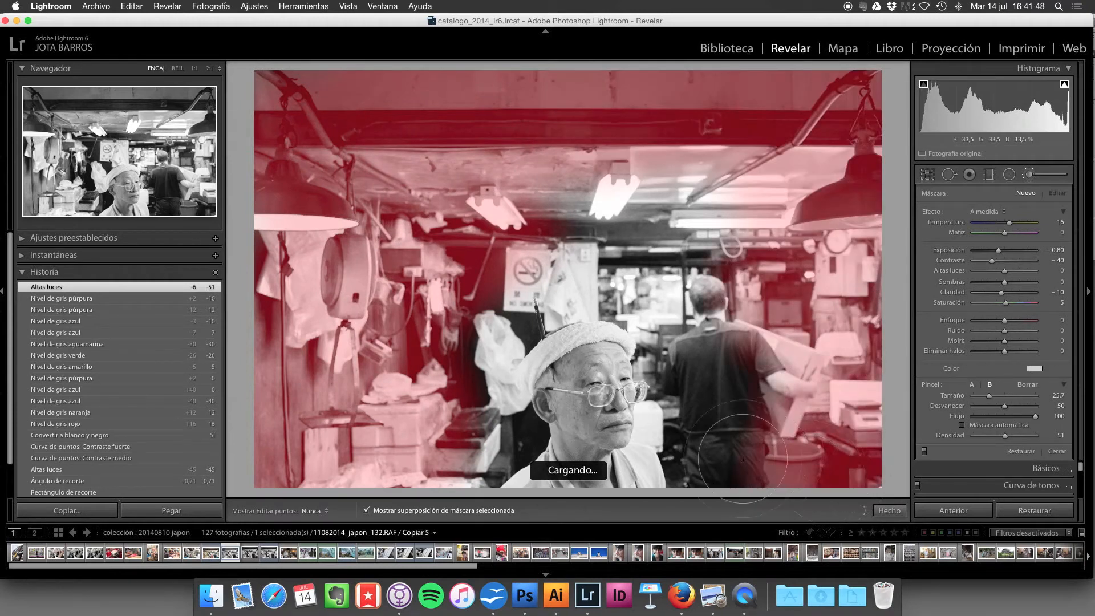
{"action": "mouse_move", "coordinate": [742, 459]}
{"action": "left_mouse_down"}
{"action": "mouse_move", "coordinate": [695, 463]}
{"action": "mouse_move", "coordinate": [705, 433]}
{"action": "left_mouse_up"}
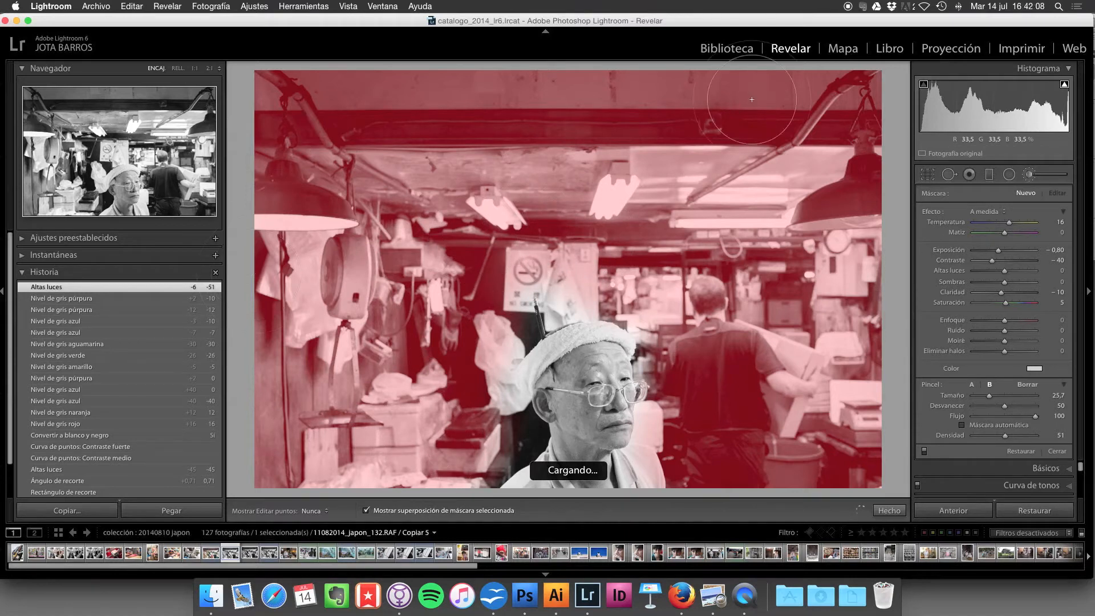
{"action": "key", "text": "h"}
{"action": "mouse_move", "coordinate": [753, 431]}
{"action": "left_mouse_down"}
{"action": "mouse_move", "coordinate": [740, 411]}
{"action": "mouse_move", "coordinate": [713, 349]}
{"action": "left_mouse_up"}
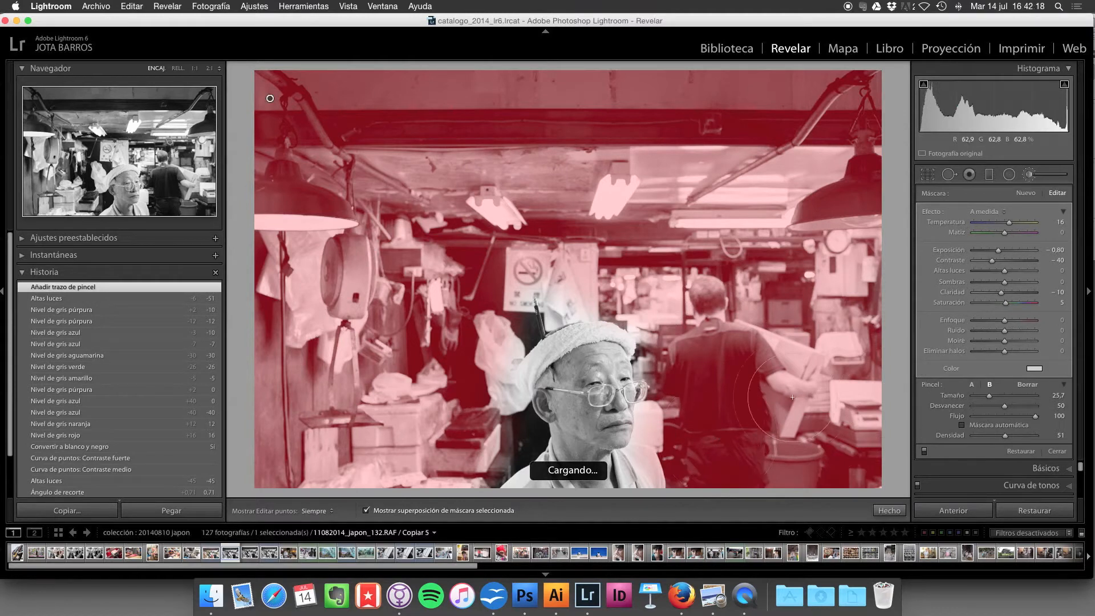
Reduce the brush size to 8,3 and extend the mask closer to the man's hat, neck and shoulders.
{"action": "left_click_drag", "start_coordinate": [991, 399], "coordinate": [979, 400]}
{"action": "key", "text": "h"}
{"action": "mouse_move", "coordinate": [509, 304]}
{"action": "left_mouse_down"}
{"action": "mouse_move", "coordinate": [532, 292]}
{"action": "mouse_move", "coordinate": [515, 312]}
{"action": "left_mouse_up"}
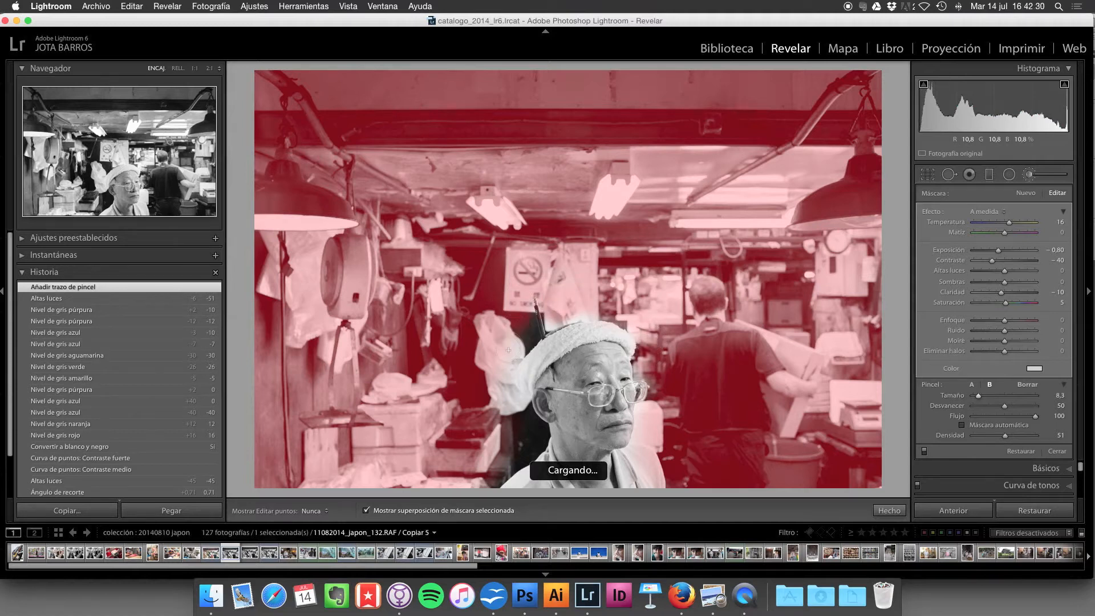
{"action": "mouse_move", "coordinate": [498, 405]}
{"action": "left_mouse_down"}
{"action": "mouse_move", "coordinate": [518, 423]}
{"action": "mouse_move", "coordinate": [516, 454]}
{"action": "mouse_move", "coordinate": [488, 476]}
{"action": "left_mouse_up"}
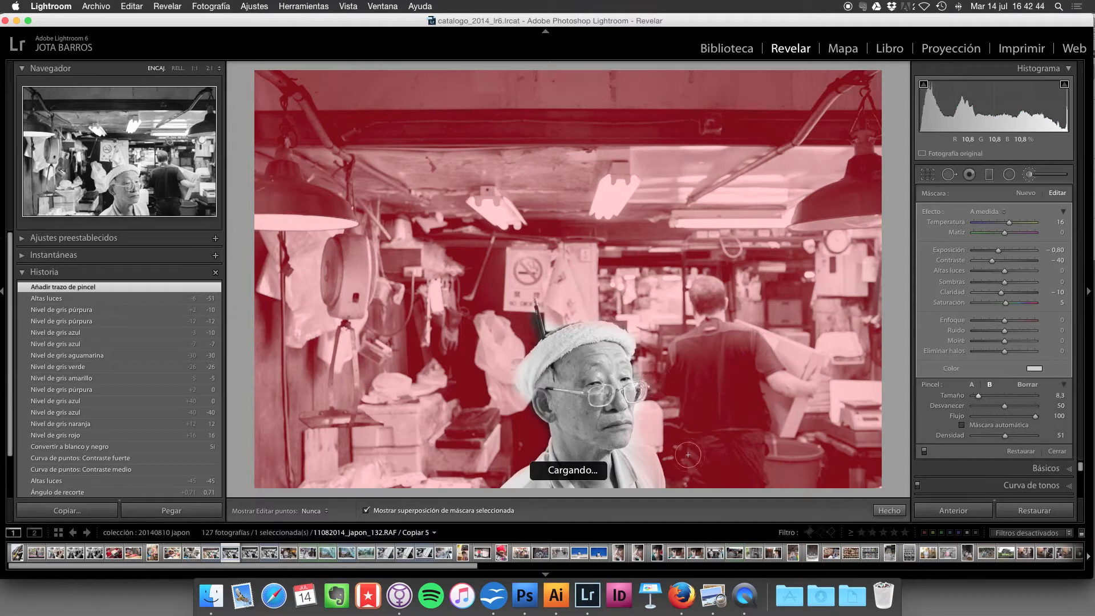
{"action": "left_click_drag", "start_coordinate": [368, 461], "coordinate": [471, 439]}
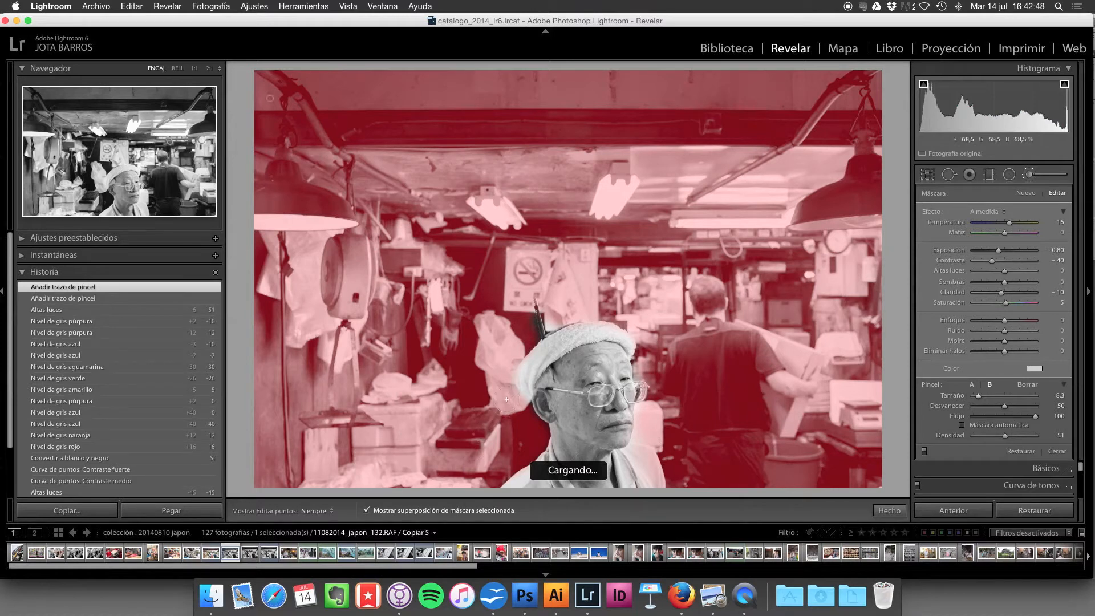
{"action": "left_click_drag", "start_coordinate": [479, 474], "coordinate": [467, 454]}
Erase the mask over the man's shoulder and face, and fill the background gap beside his hat with a 9,0 brush.
{"action": "key", "text": "alt"}
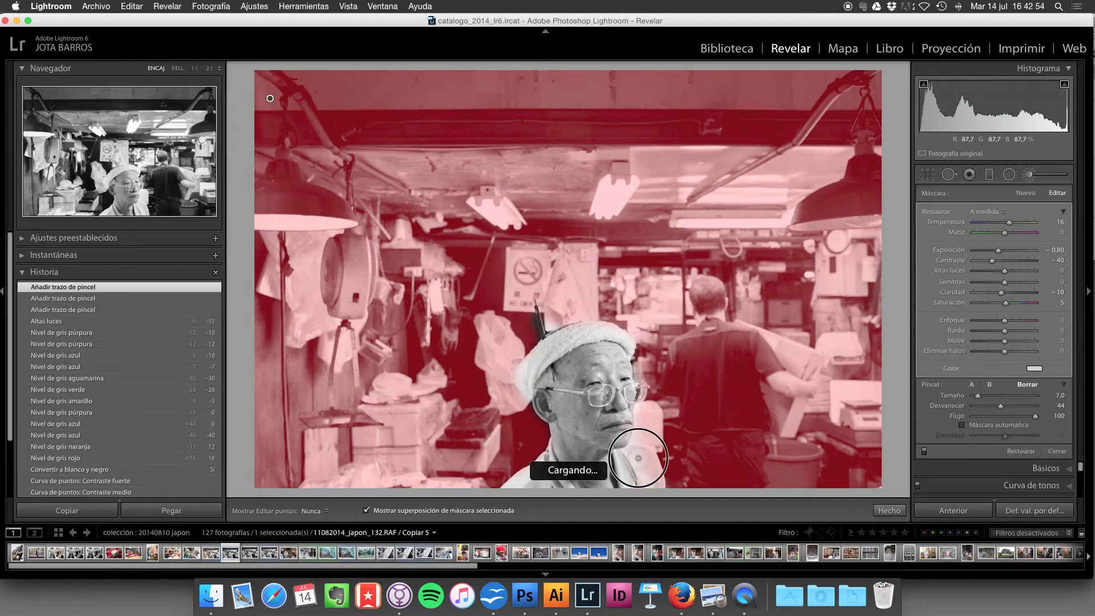
{"action": "mouse_move", "coordinate": [641, 456]}
{"action": "left_mouse_down"}
{"action": "mouse_move", "coordinate": [653, 496]}
{"action": "mouse_move", "coordinate": [615, 439]}
{"action": "mouse_move", "coordinate": [612, 403]}
{"action": "mouse_move", "coordinate": [569, 348]}
{"action": "mouse_move", "coordinate": [616, 340]}
{"action": "mouse_move", "coordinate": [555, 347]}
{"action": "mouse_move", "coordinate": [528, 374]}
{"action": "mouse_move", "coordinate": [550, 398]}
{"action": "mouse_move", "coordinate": [562, 355]}
{"action": "left_mouse_up"}
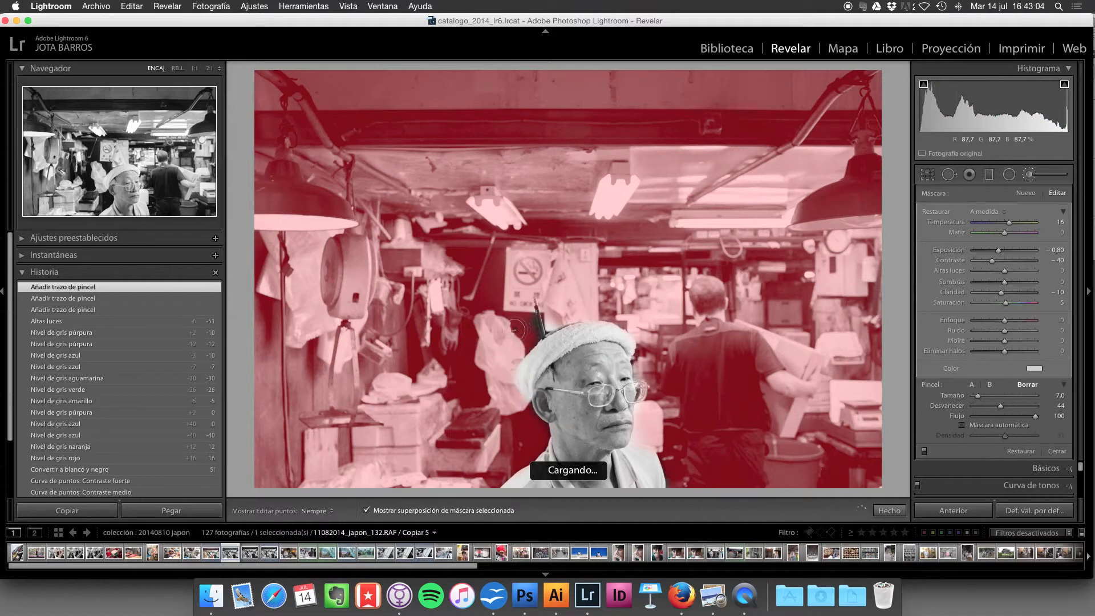
{"action": "scroll", "coordinate": [518, 328], "scroll_direction": "up", "scroll_amount": 2}
{"action": "left_click_drag", "start_coordinate": [521, 329], "coordinate": [519, 323]}
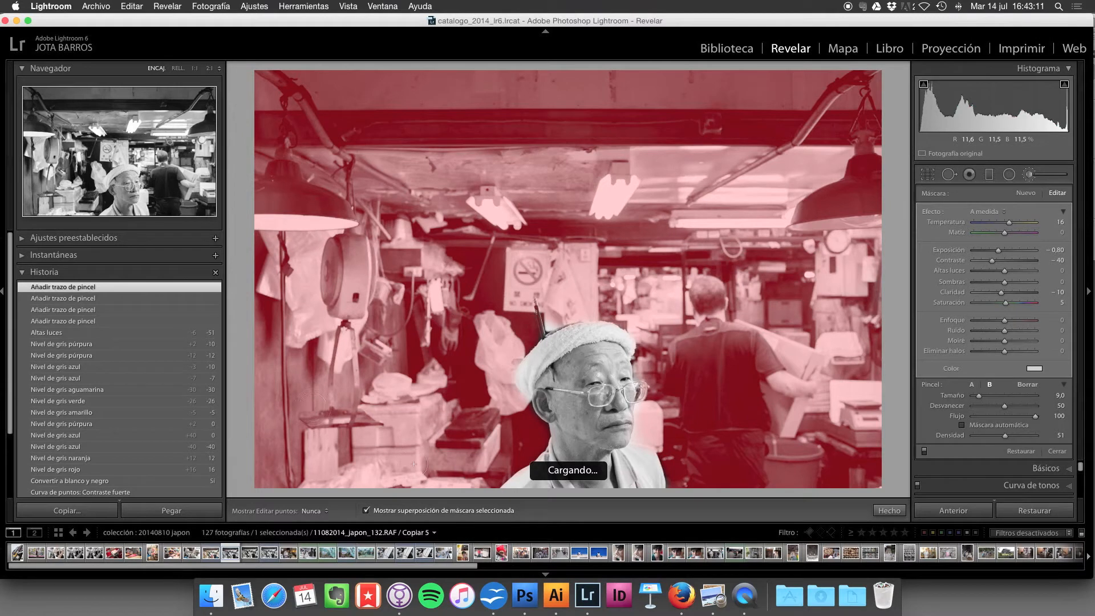
Finish the darkening mask along the lower background, hide the mask overlay and compare the photo before and after.
{"action": "mouse_move", "coordinate": [364, 431]}
{"action": "left_mouse_down"}
{"action": "mouse_move", "coordinate": [746, 409]}
{"action": "mouse_move", "coordinate": [721, 477]}
{"action": "left_mouse_up"}
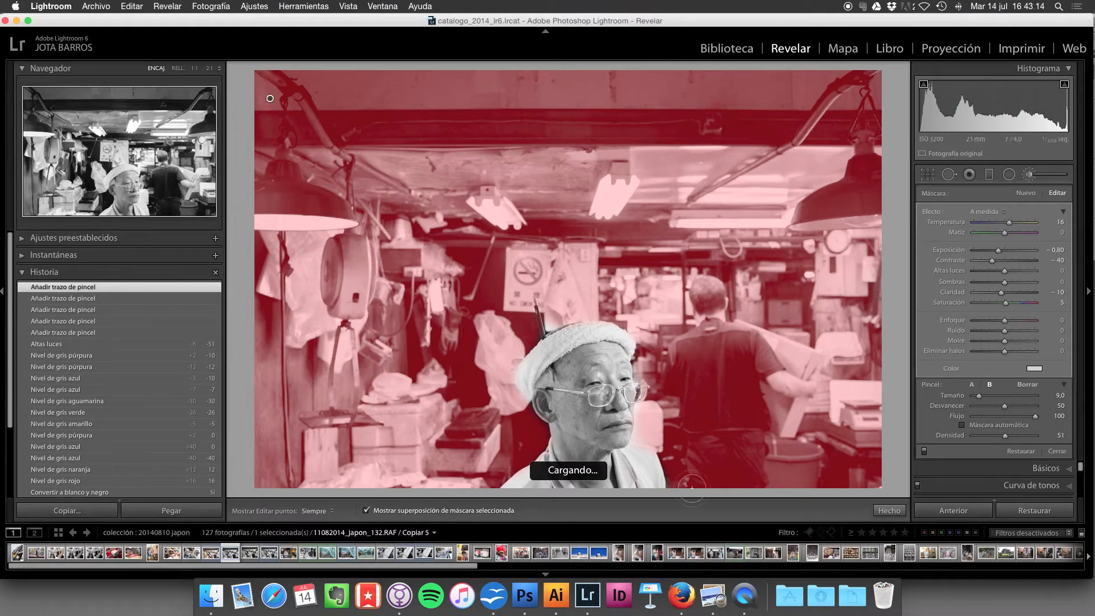
{"action": "left_click_drag", "start_coordinate": [775, 403], "coordinate": [852, 435]}
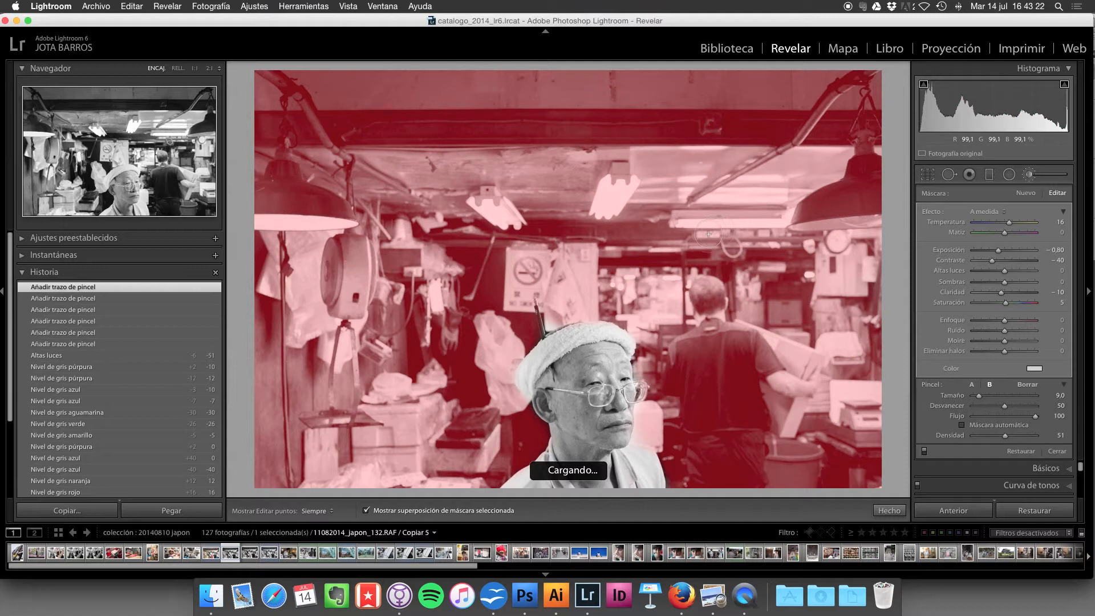
{"action": "key", "text": "o"}
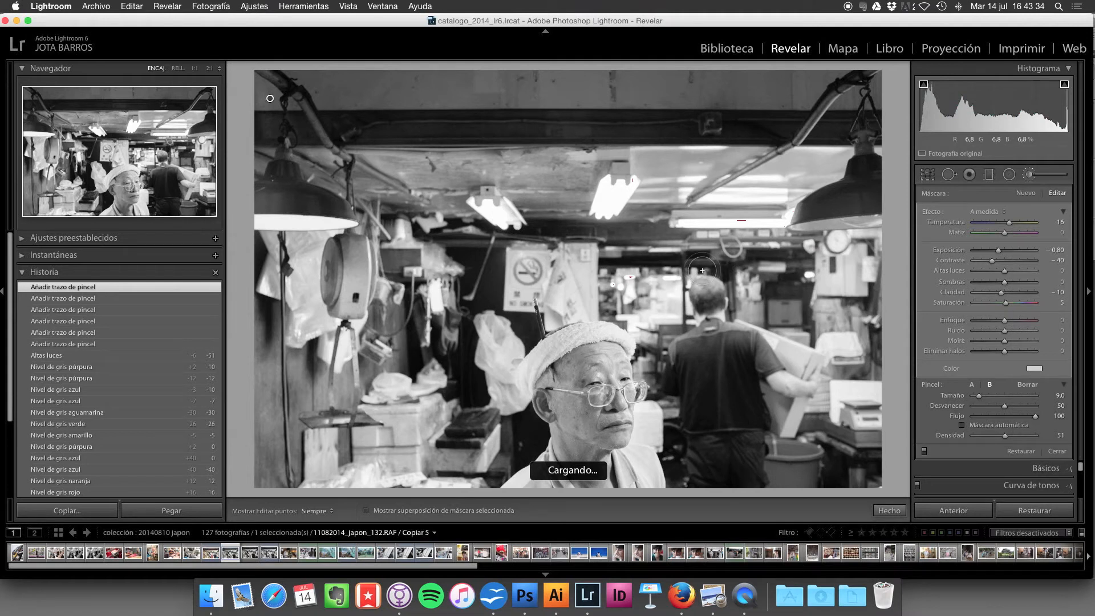
{"action": "key", "text": "y"}
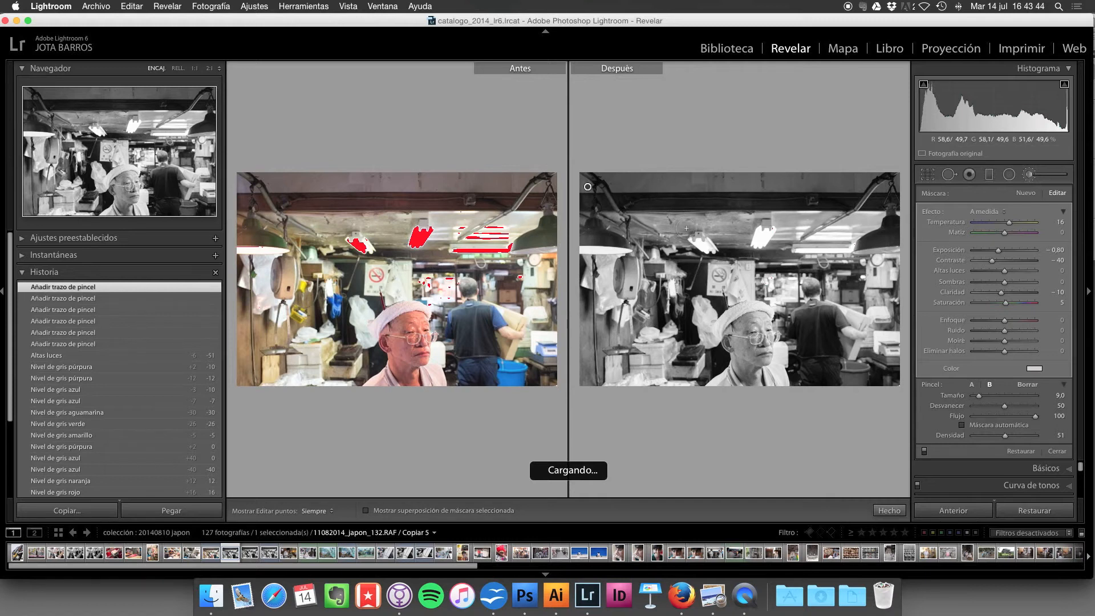
{"action": "key", "text": "y"}
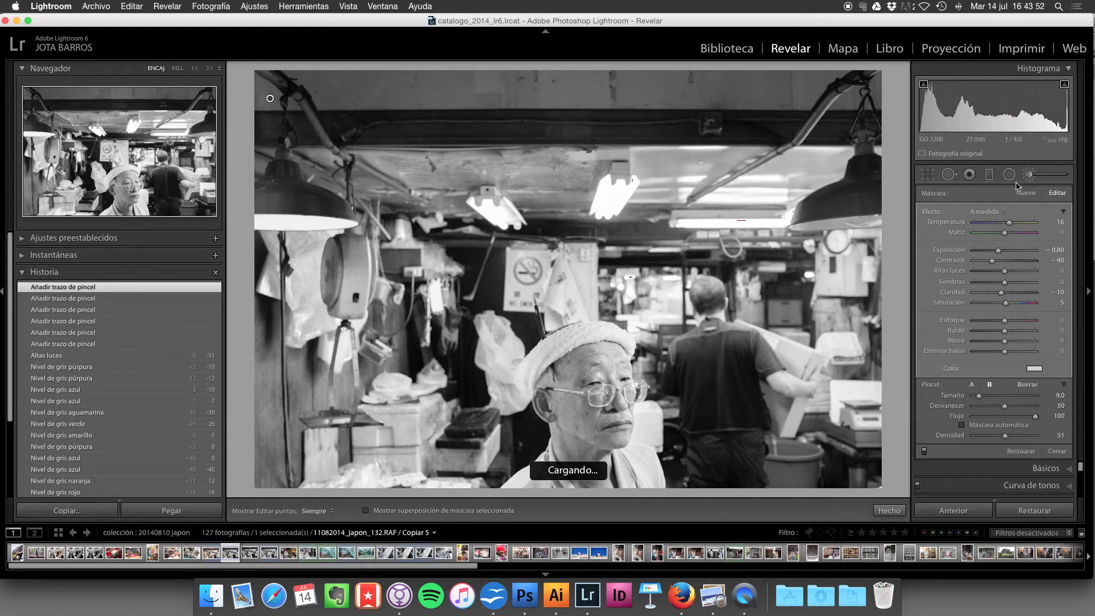
Set the background brush mask's exposure to −1,00.
{"action": "left_click", "coordinate": [1057, 253]}
{"action": "key", "text": "Down"}
{"action": "key", "text": "Return"}
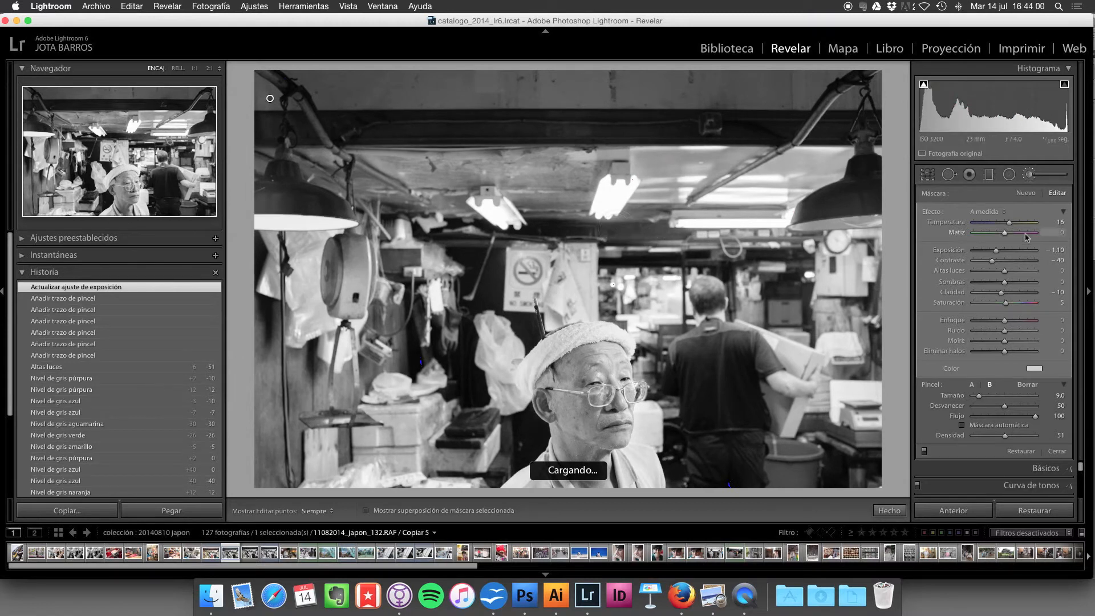
{"action": "left_click", "coordinate": [1053, 250]}
{"action": "key", "text": "Up"}
{"action": "key", "text": "Return"}
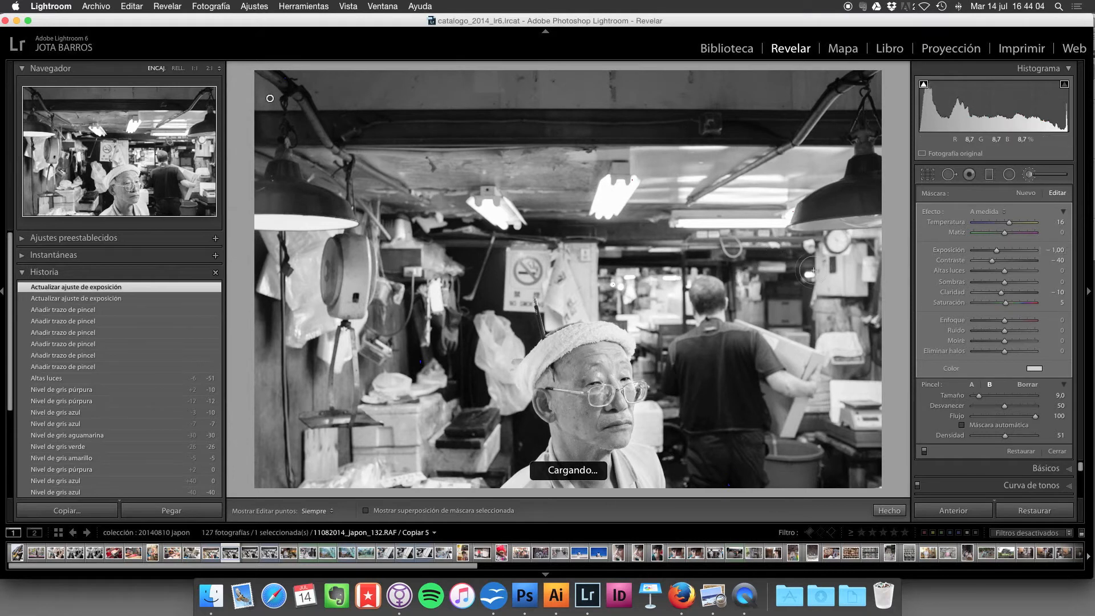
Set the background mask's contrast to −51 and check its coverage with the overlay.
{"action": "left_click", "coordinate": [1059, 260]}
{"action": "key", "text": "Down"}
{"action": "key", "text": "Down"}
{"action": "key", "text": "Down"}
{"action": "key", "text": "Return"}
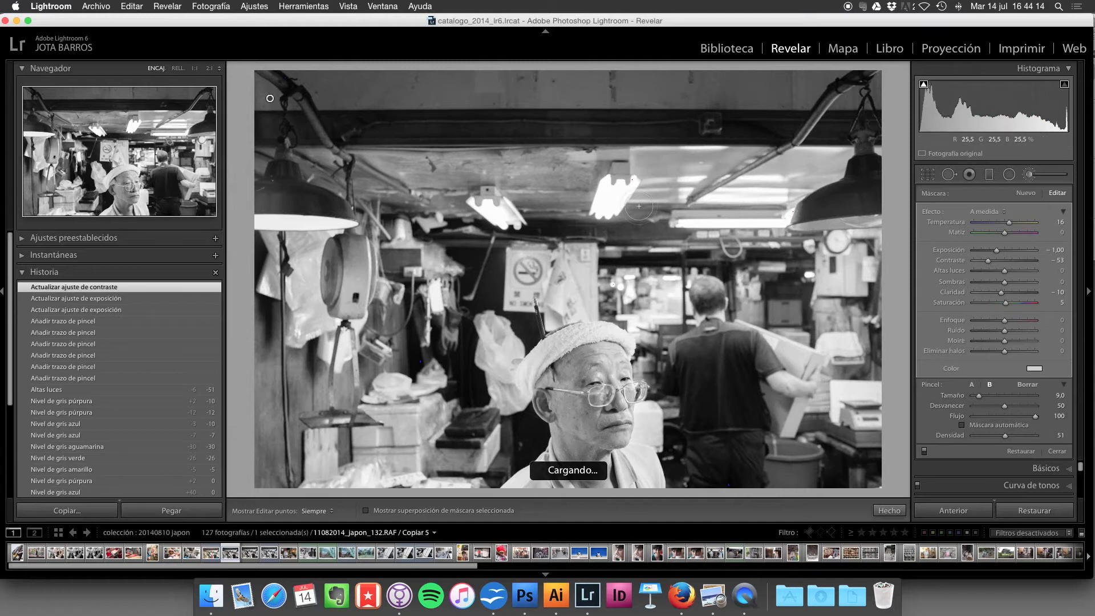
{"action": "key", "text": "o"}
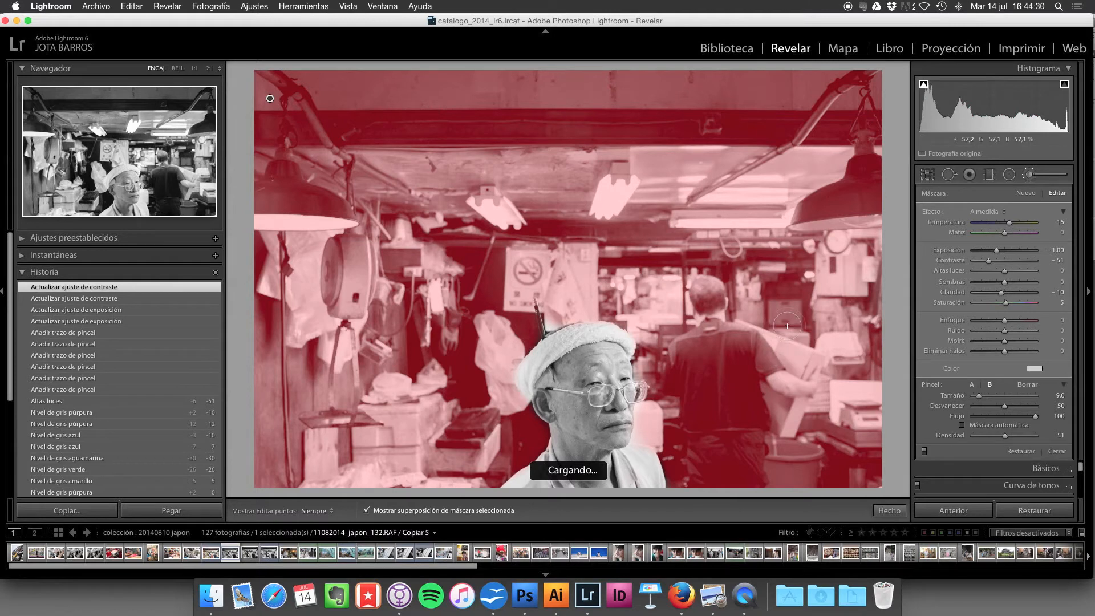
{"action": "key", "text": "o"}
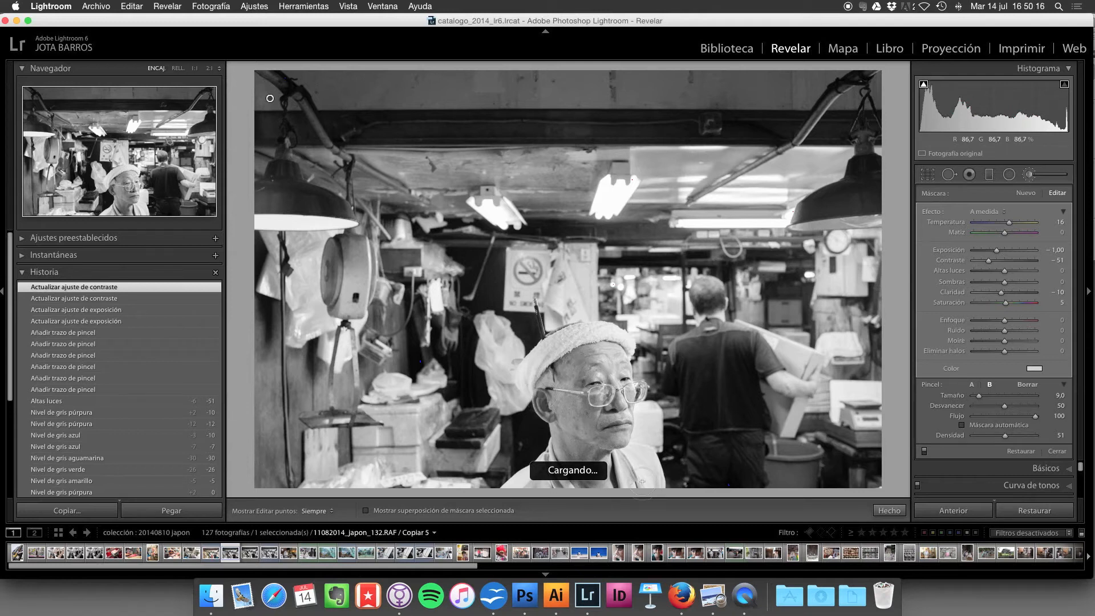
Compare the photo without and with the brush adjustments, and check the planning sketch in Preview before returning to Lightroom.
{"action": "left_click", "coordinate": [1030, 176]}
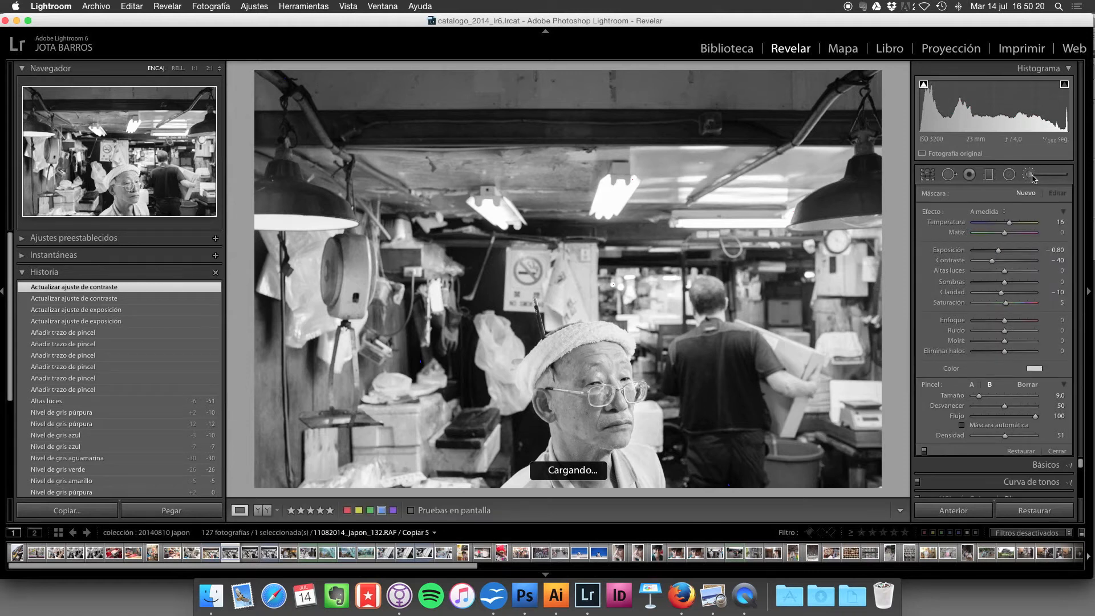
{"action": "left_click", "coordinate": [1035, 178]}
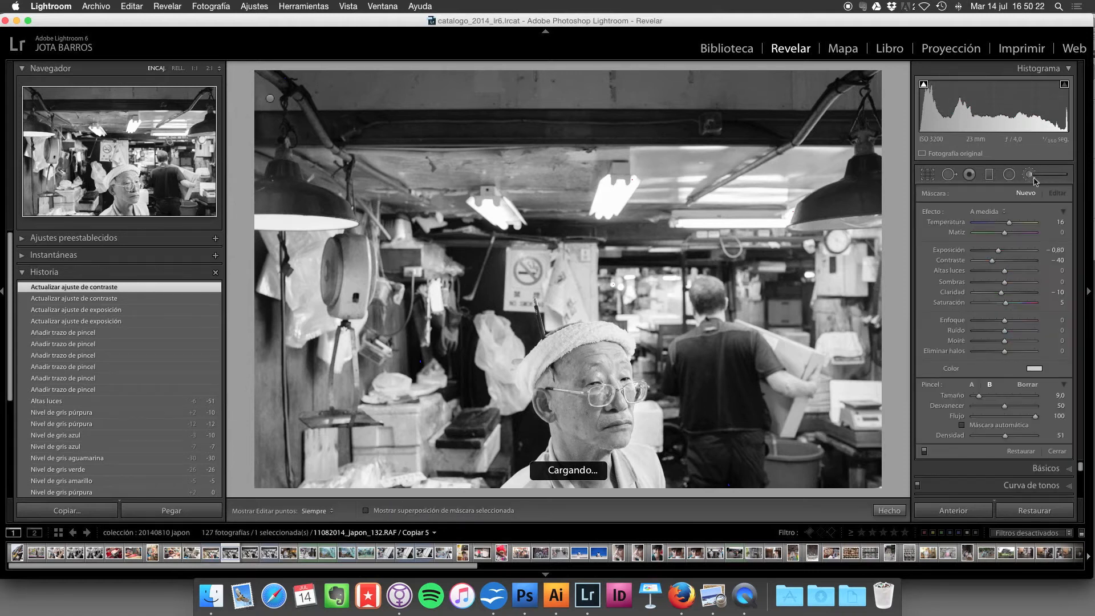
{"action": "left_click", "coordinate": [924, 452]}
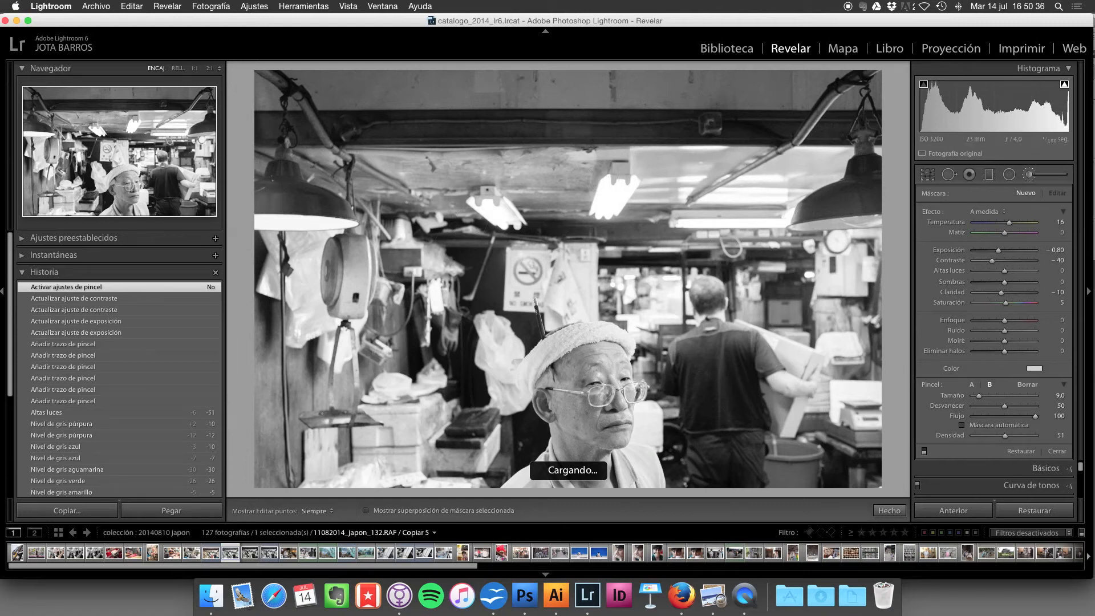
{"action": "left_click", "coordinate": [925, 451]}
{"action": "left_click", "coordinate": [925, 451]}
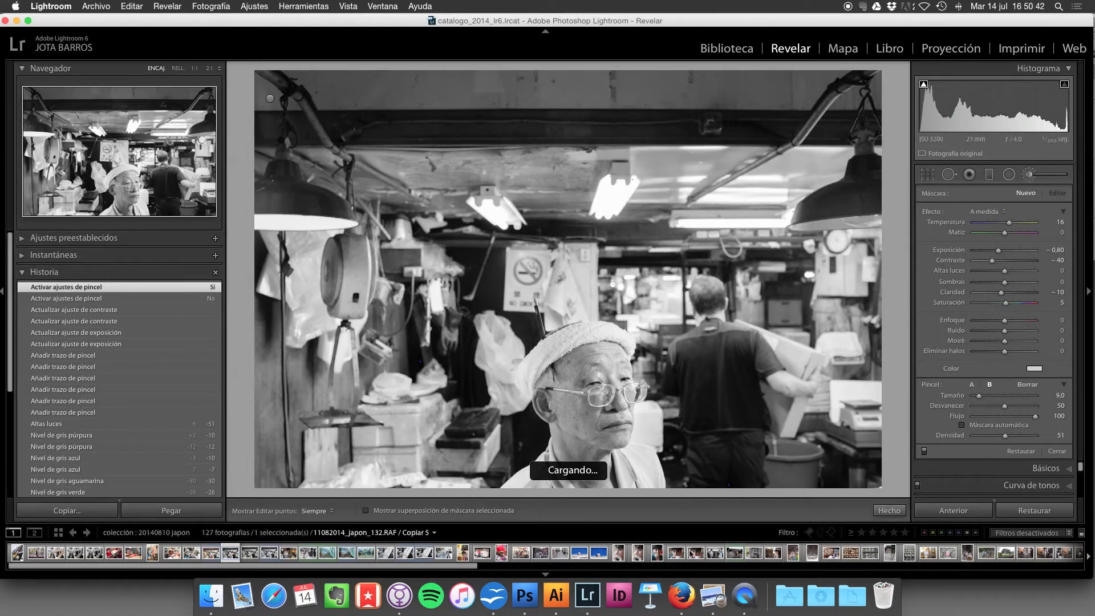
{"action": "left_click", "coordinate": [713, 595]}
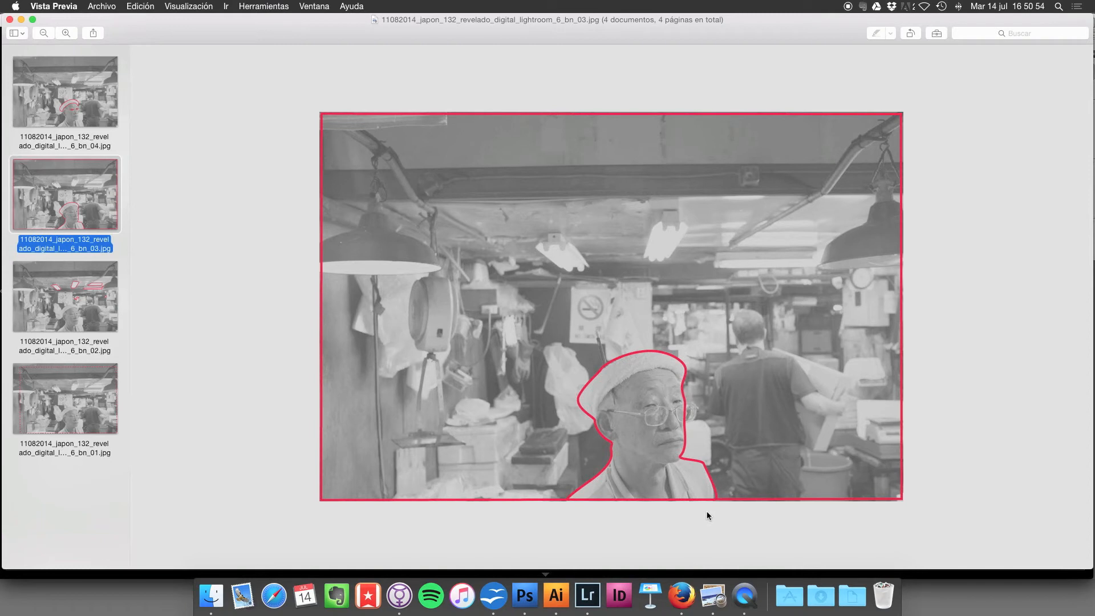
{"action": "left_click", "coordinate": [589, 595]}
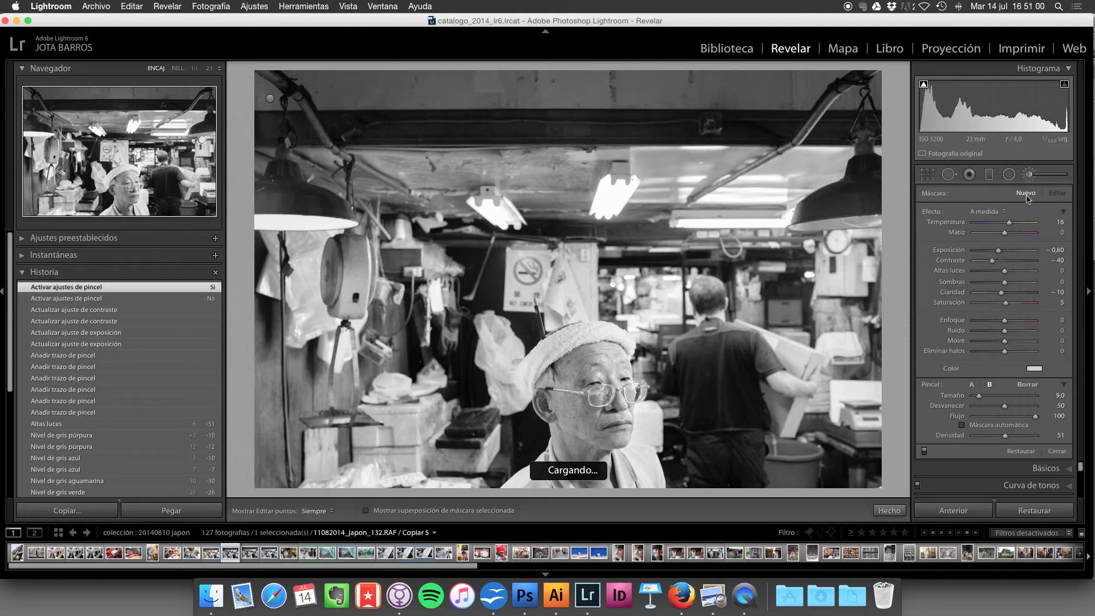
Set the new brush to exposure 0,30, contrast 29, clarity 29 and saturation 0, and turn on the mask overlay.
{"action": "double_click", "coordinate": [950, 250]}
{"action": "double_click", "coordinate": [951, 261]}
{"action": "double_click", "coordinate": [954, 293]}
{"action": "double_click", "coordinate": [950, 302]}
{"action": "left_click_drag", "start_coordinate": [1052, 253], "coordinate": [1057, 253]}
{"action": "key", "text": "Down"}
{"action": "key", "text": "Down"}
{"action": "key", "text": "Up"}
{"action": "left_click", "coordinate": [1050, 295]}
{"action": "type", "text": "5"}
{"action": "left_click_drag", "start_coordinate": [1058, 293], "coordinate": [1056, 293]}
{"action": "key", "text": "o"}
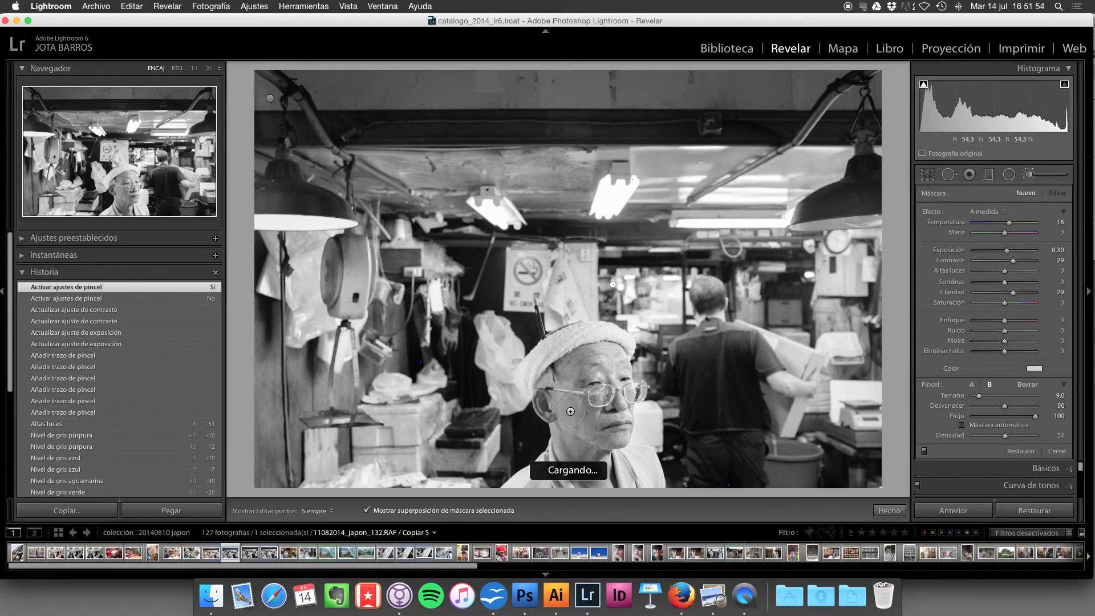
Paint the new mask over the man's hat, face and shoulders, and erase the spill outside his shoulder near the worker.
{"action": "key", "text": "h"}
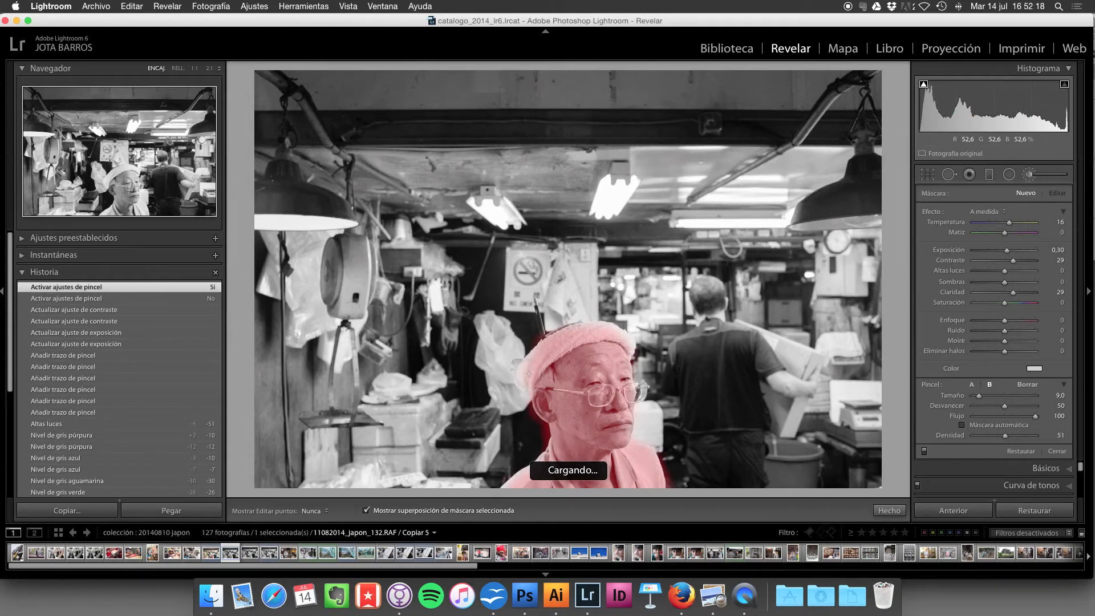
{"action": "key", "text": "h"}
{"action": "left_click", "coordinate": [703, 464]}
{"action": "key", "text": "alt"}
{"action": "key", "text": "h"}
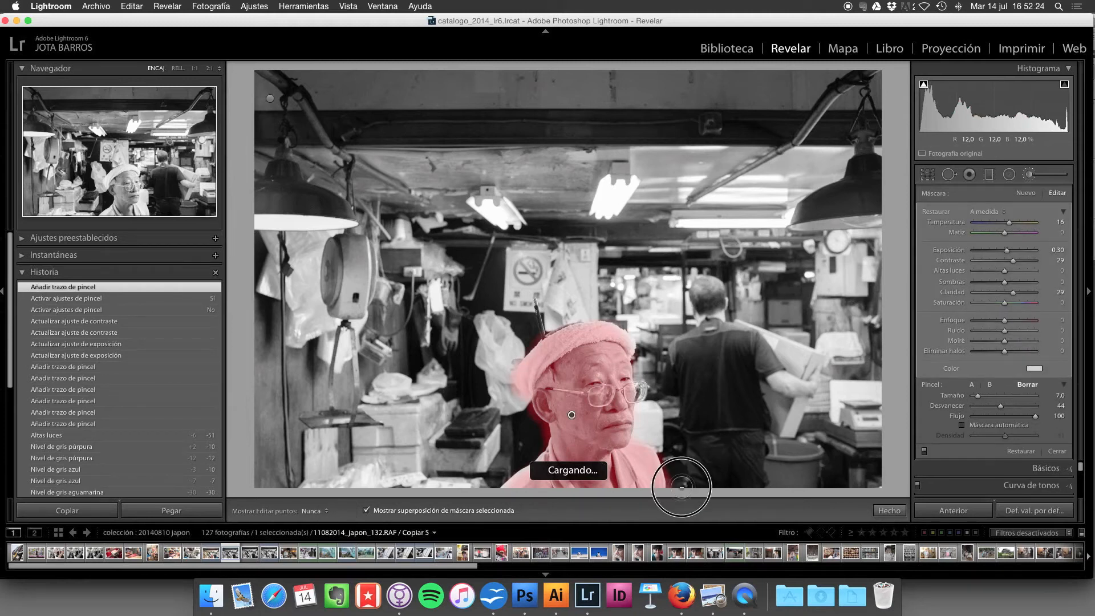
Clean up the man's mask by erasing the spill around his neck, hat, face and shoulder with a 7,0 eraser.
{"action": "key", "text": "h"}
{"action": "left_click_drag", "start_coordinate": [528, 418], "coordinate": [536, 435]}
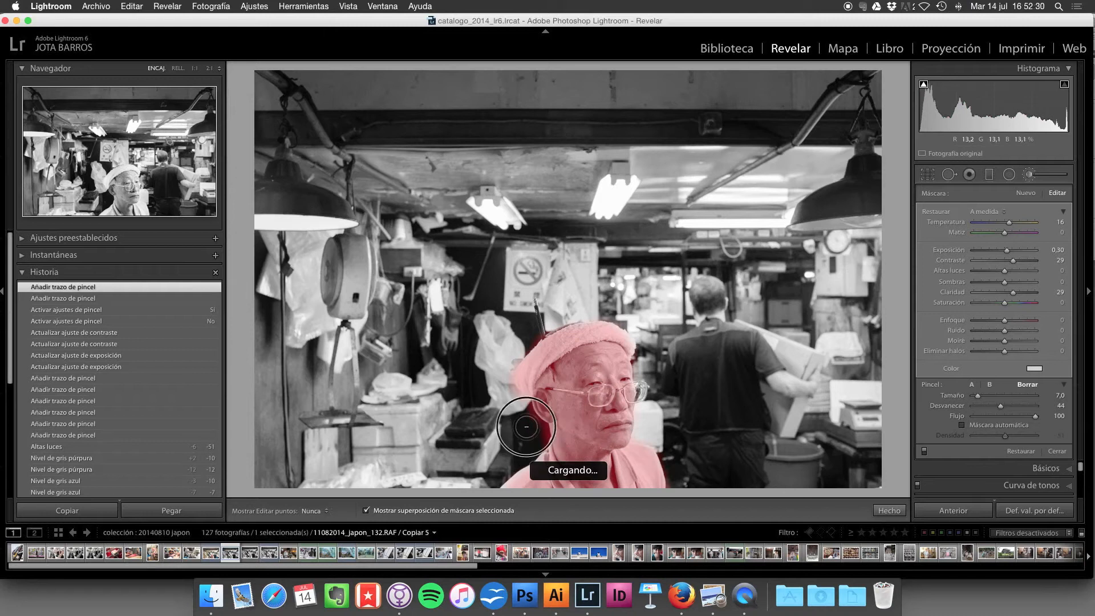
{"action": "key", "text": "h"}
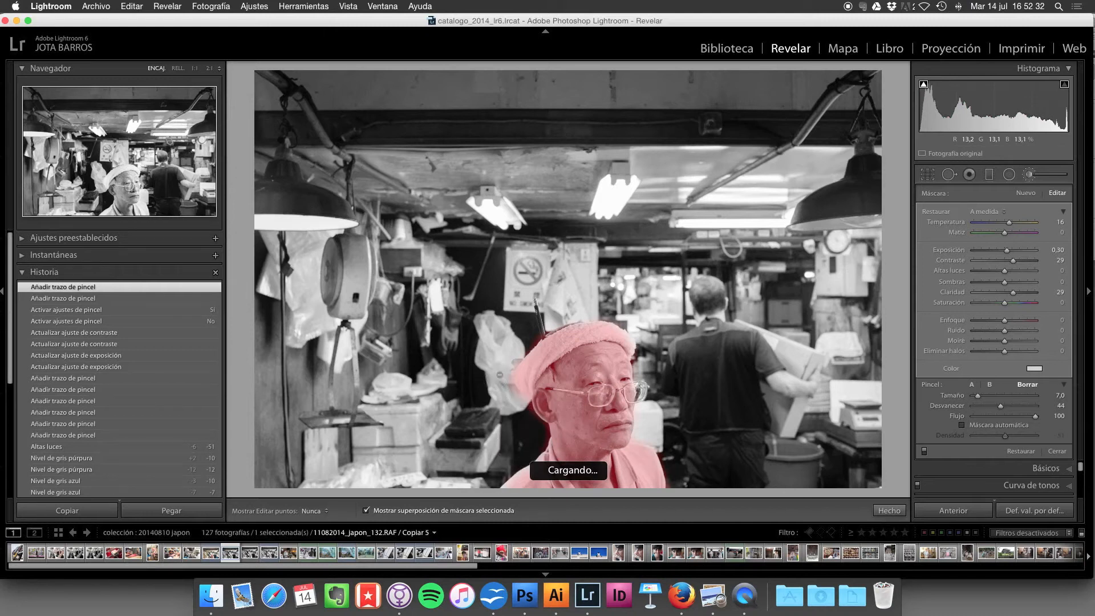
{"action": "left_click_drag", "start_coordinate": [515, 344], "coordinate": [565, 308]}
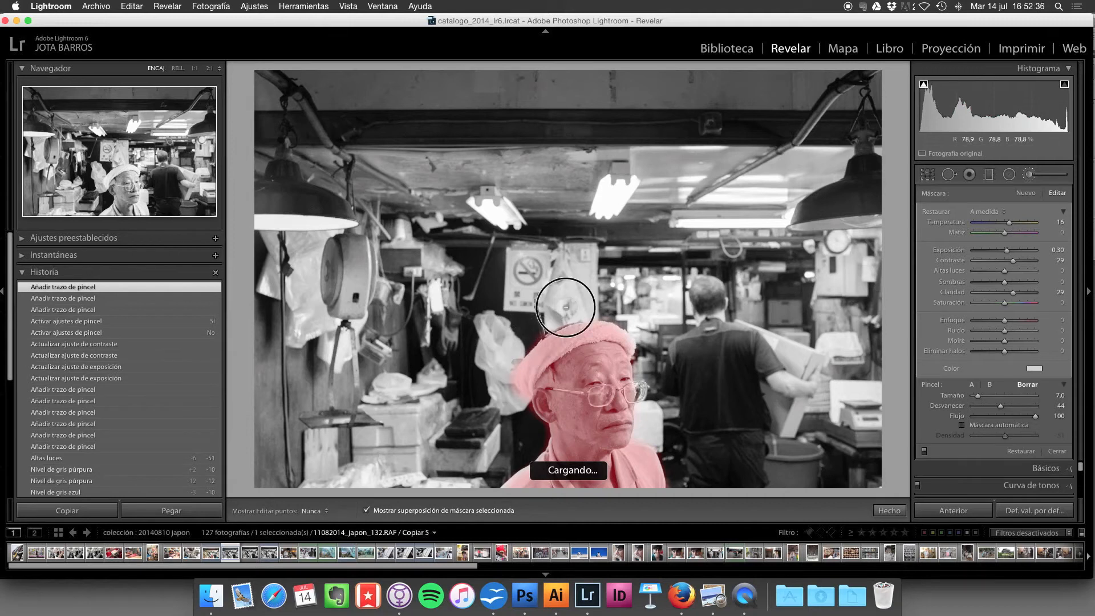
{"action": "left_click_drag", "start_coordinate": [659, 368], "coordinate": [693, 468]}
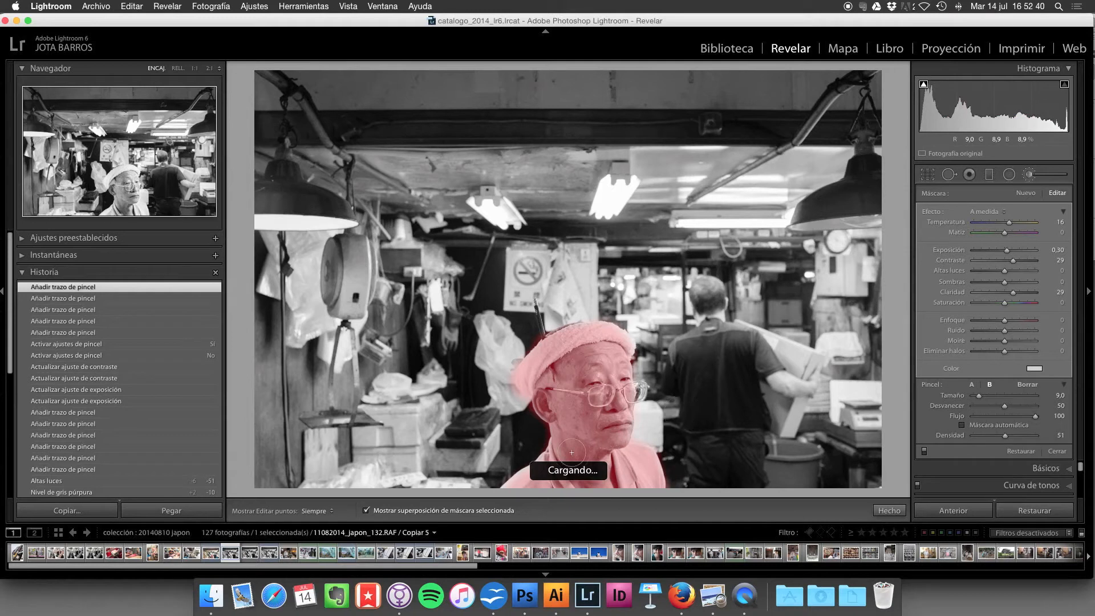
{"action": "mouse_move", "coordinate": [505, 389]}
{"action": "left_mouse_down"}
{"action": "mouse_move", "coordinate": [519, 405]}
{"action": "mouse_move", "coordinate": [495, 393]}
{"action": "left_mouse_up"}
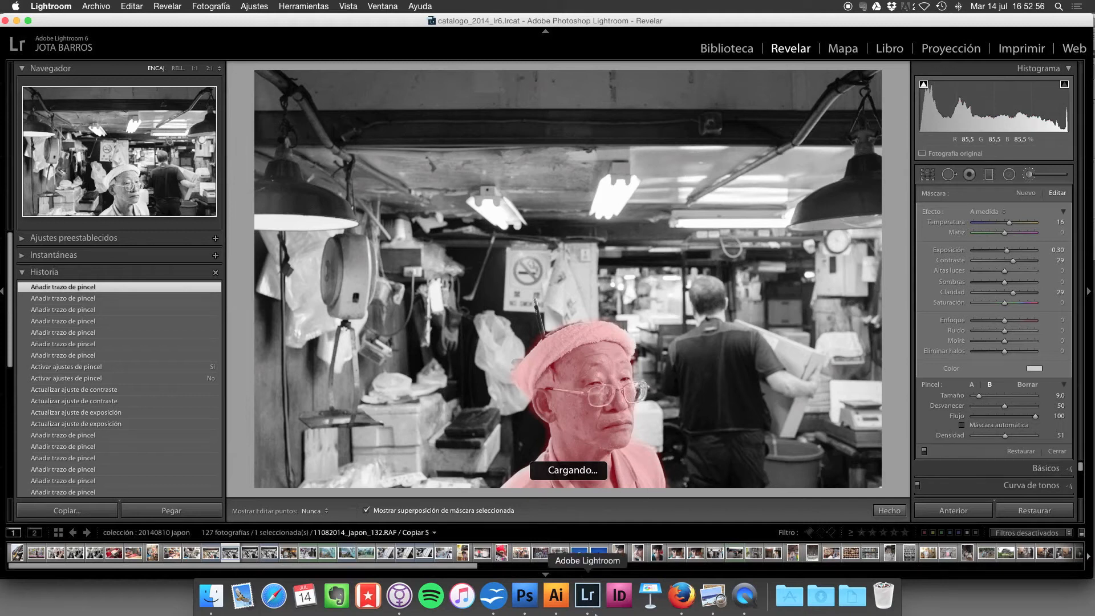
Hide the man's mask overlay and switch the brush adjustments off and on to judge their effect.
{"action": "key", "text": "h"}
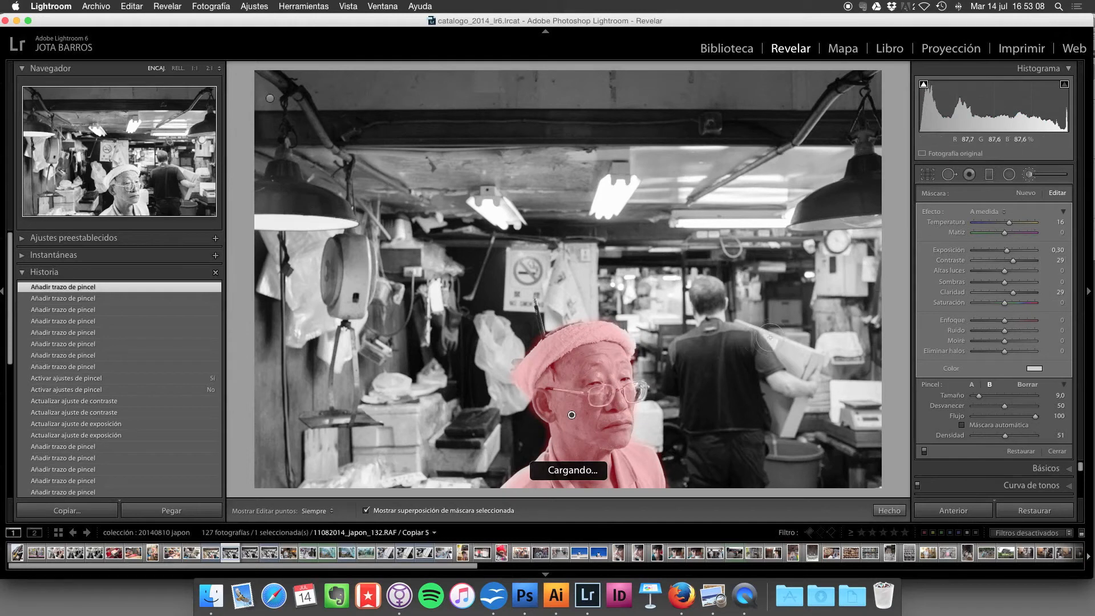
{"action": "key", "text": "o"}
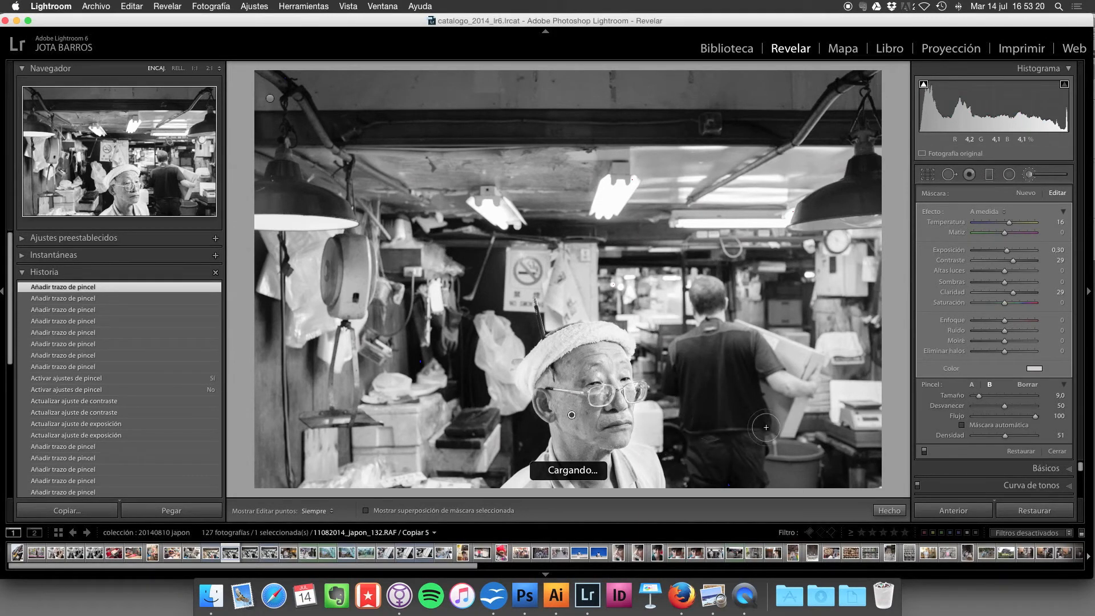
{"action": "left_click", "coordinate": [924, 451]}
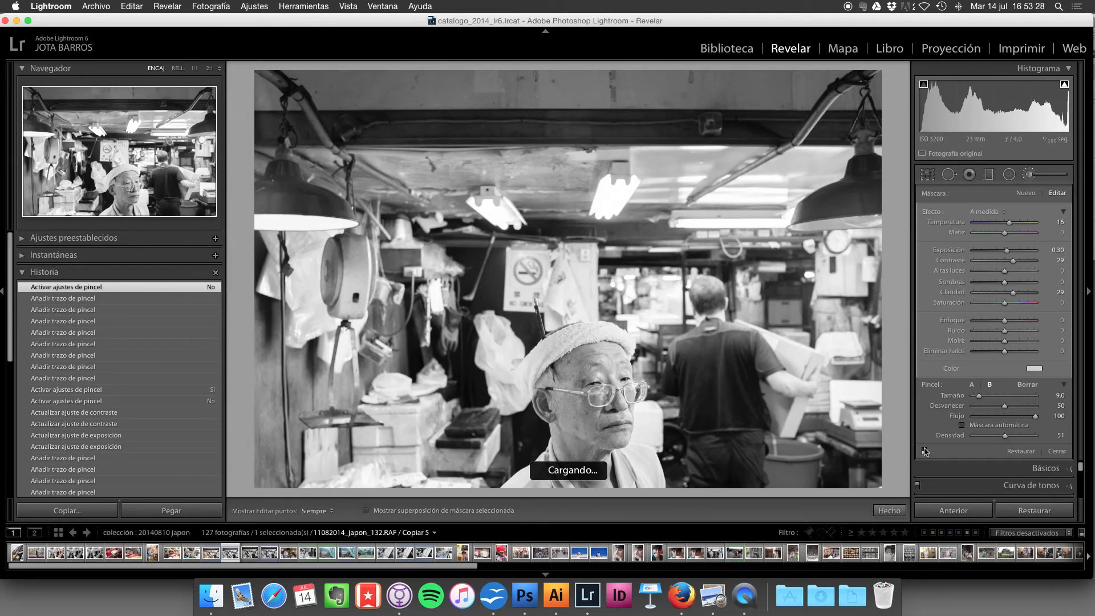
{"action": "left_click", "coordinate": [925, 452]}
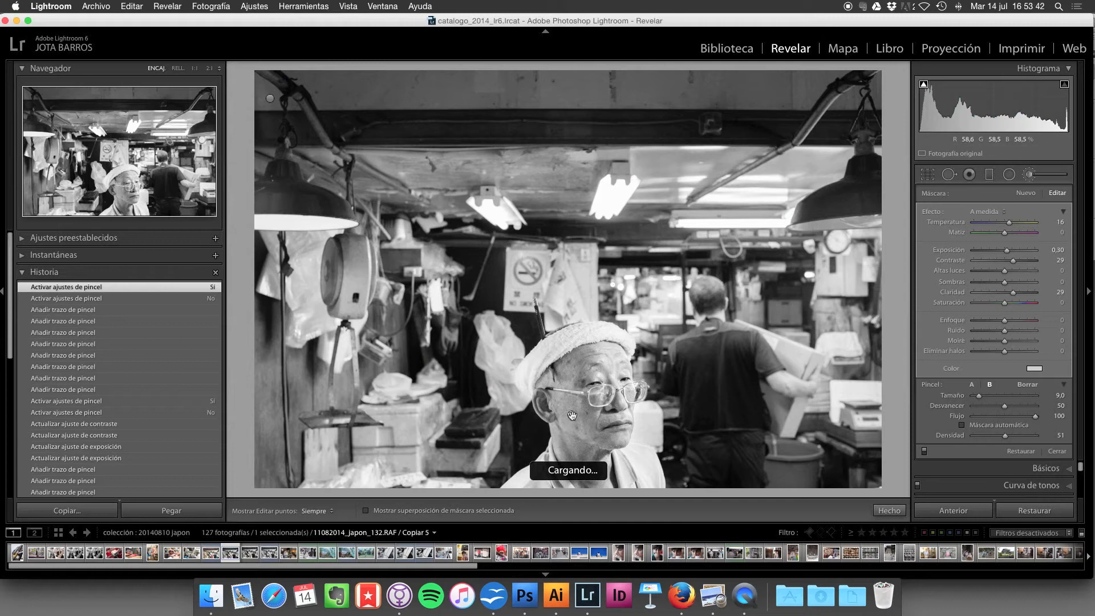
Set the man's brush mask to exposure 0,50 and clarity 39.
{"action": "mouse_move", "coordinate": [572, 415]}
{"action": "left_click", "coordinate": [1054, 252]}
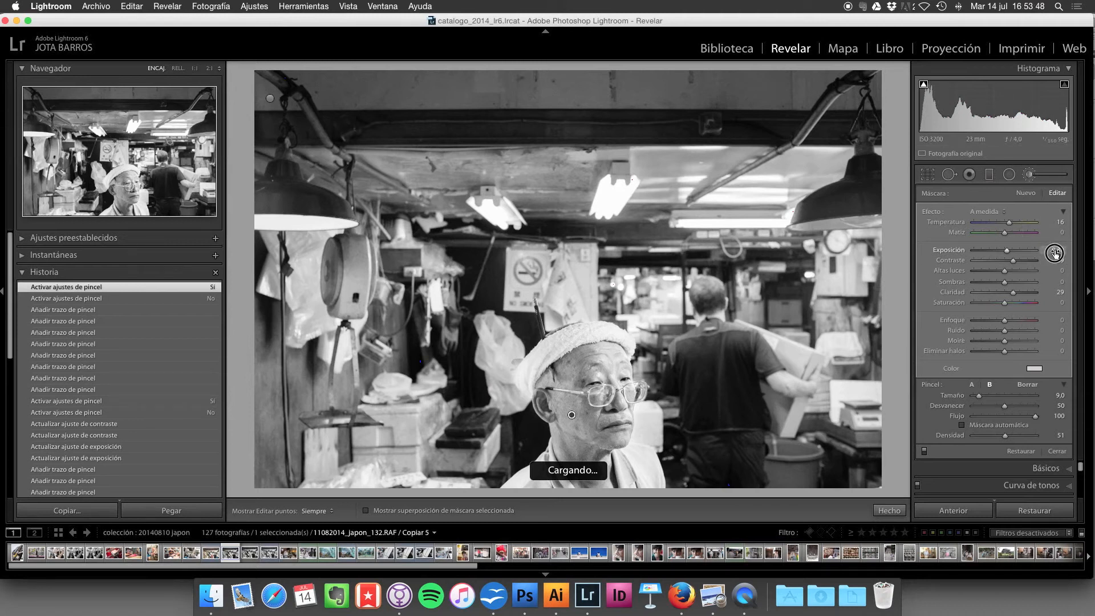
{"action": "key", "text": "o"}
{"action": "key", "text": "Return"}
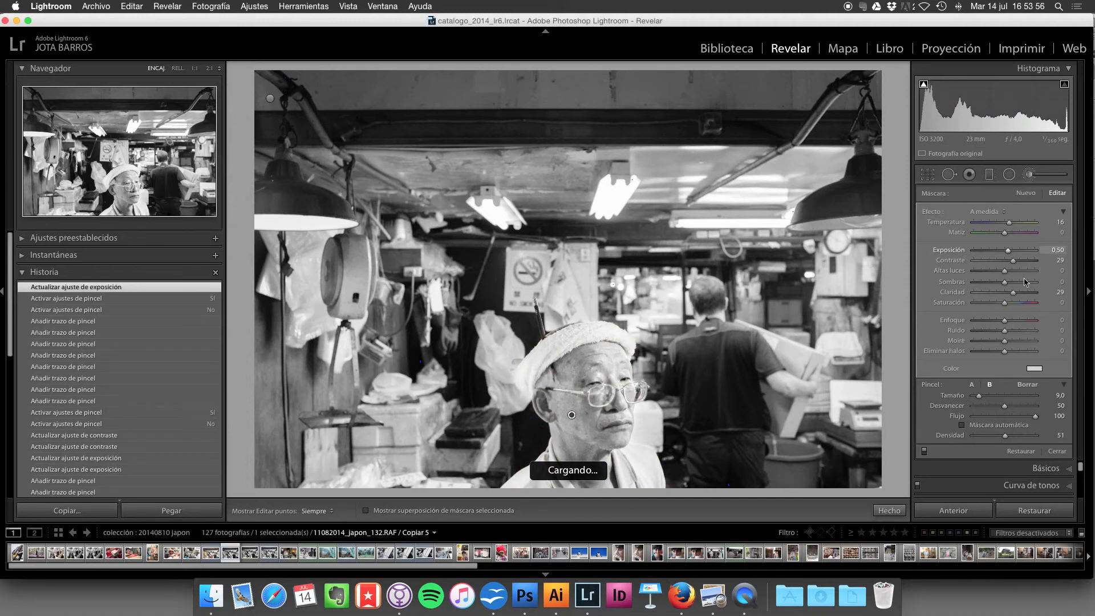
{"action": "left_click", "coordinate": [1054, 293]}
{"action": "key", "text": "Return"}
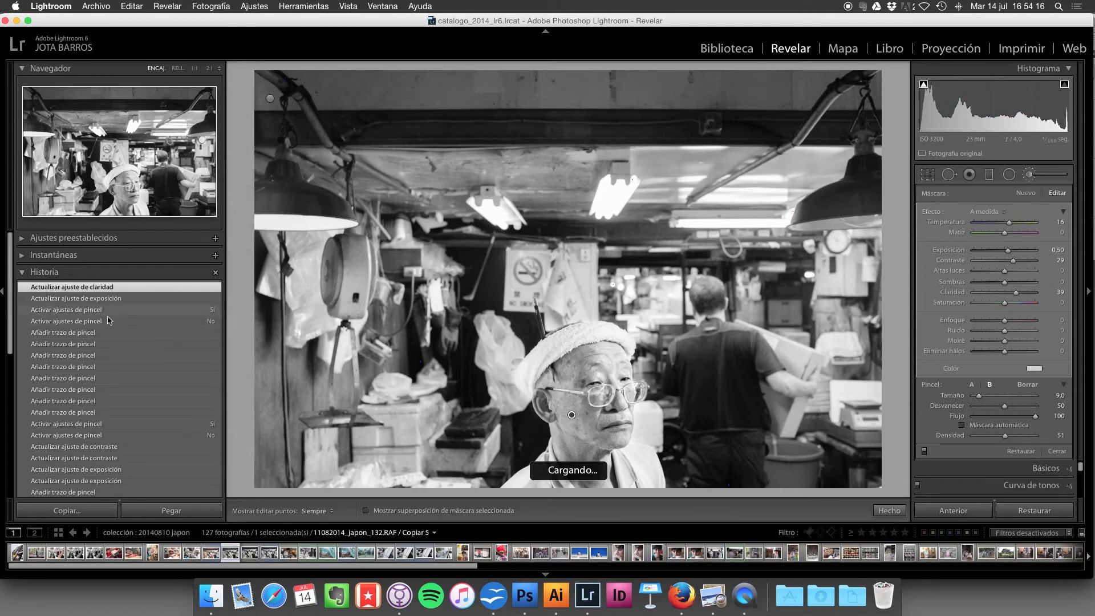
Compare the photo with an earlier brush-stroke state in the history, and return to the latest clarity adjustment.
{"action": "scroll", "coordinate": [104, 363], "scroll_direction": "down", "scroll_amount": 2}
{"action": "scroll", "coordinate": [102, 365], "scroll_direction": "down", "scroll_amount": 4}
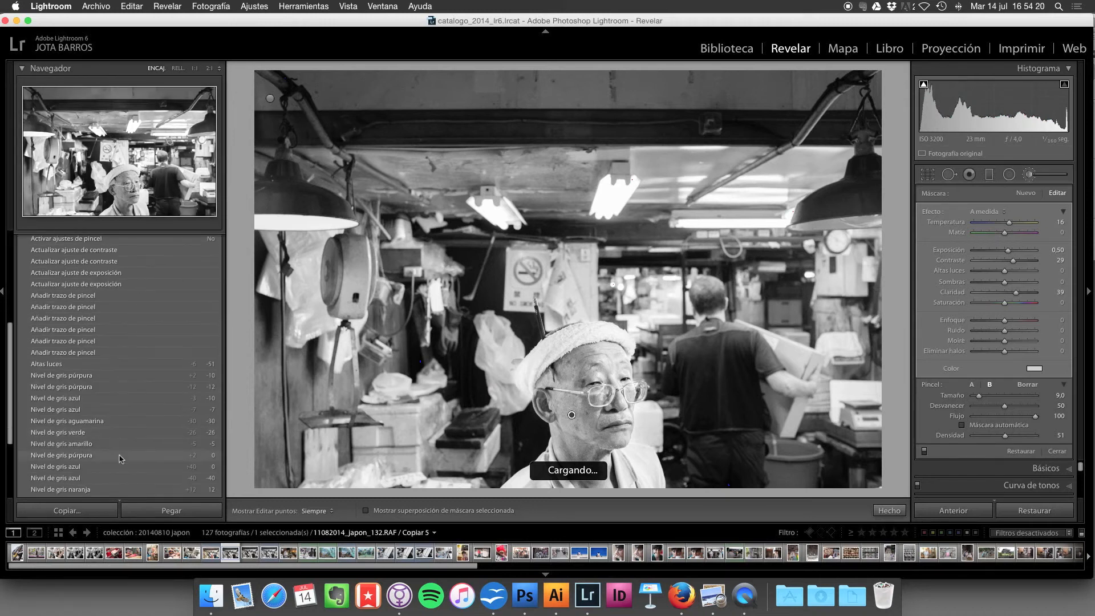
{"action": "scroll", "coordinate": [101, 348], "scroll_direction": "down", "scroll_amount": 3}
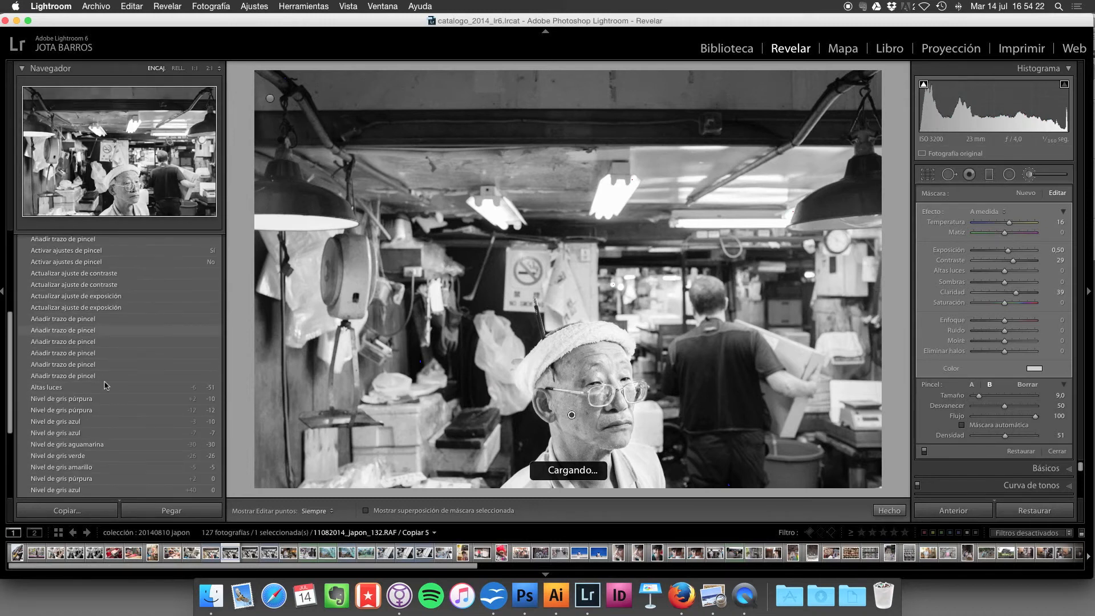
{"action": "left_click", "coordinate": [103, 363]}
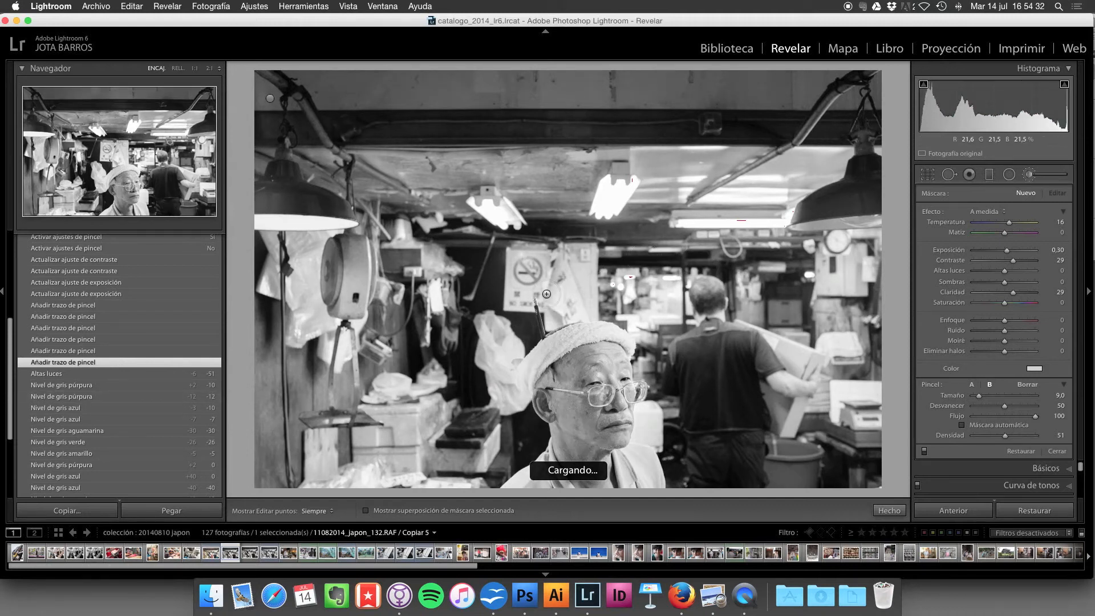
{"action": "scroll", "coordinate": [147, 331], "scroll_direction": "up", "scroll_amount": 5}
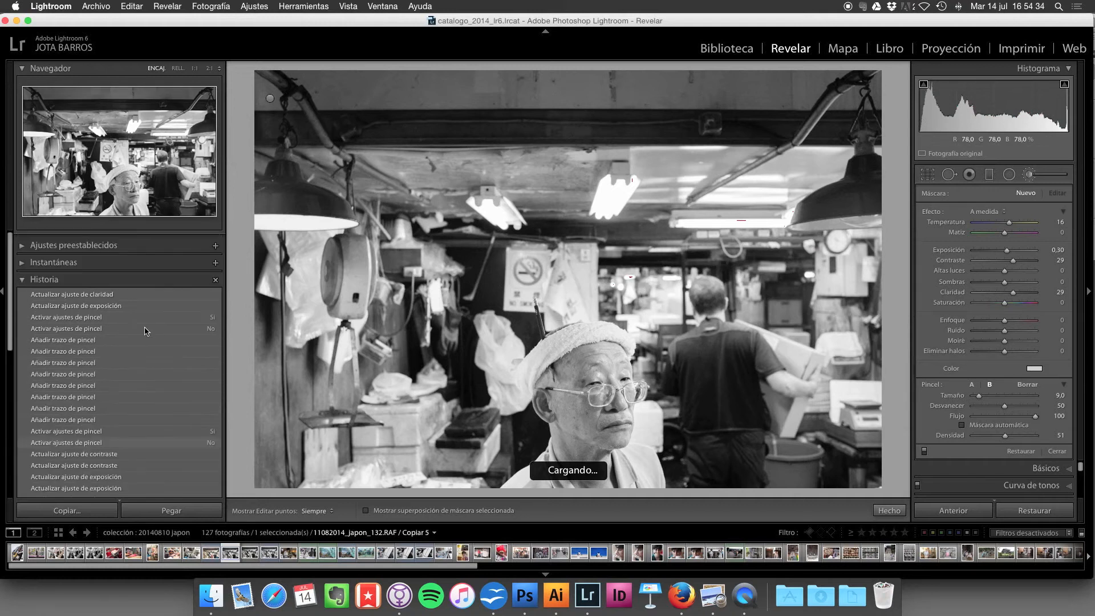
{"action": "left_click", "coordinate": [121, 288]}
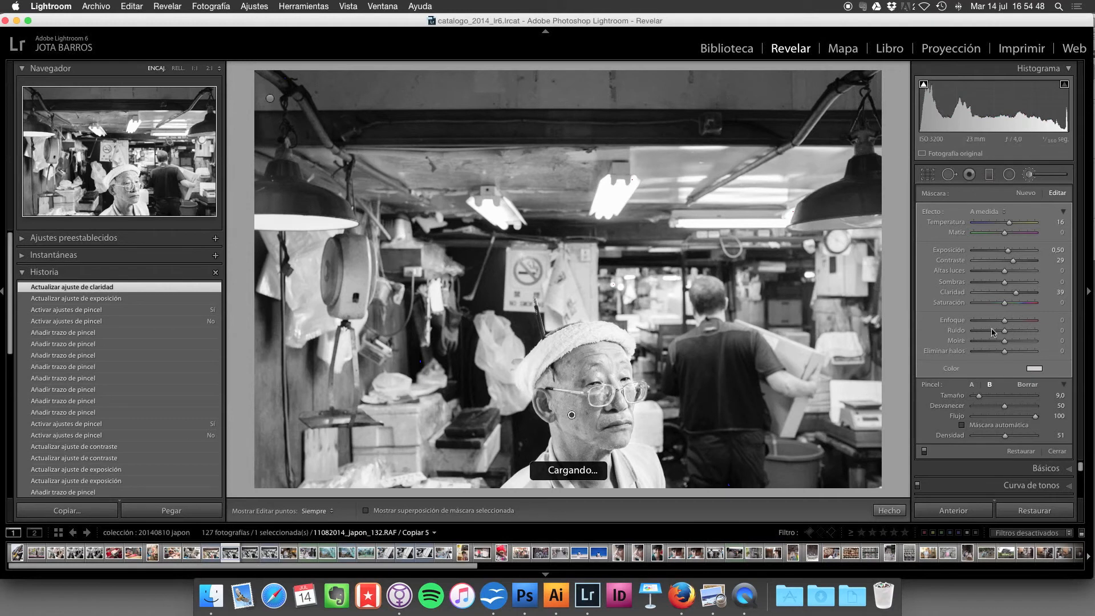
Set the shadows of the man's brush mask to -21, and switch the brush adjustments off and on to compare.
{"action": "left_click", "coordinate": [1058, 286]}
{"action": "key", "text": "Return"}
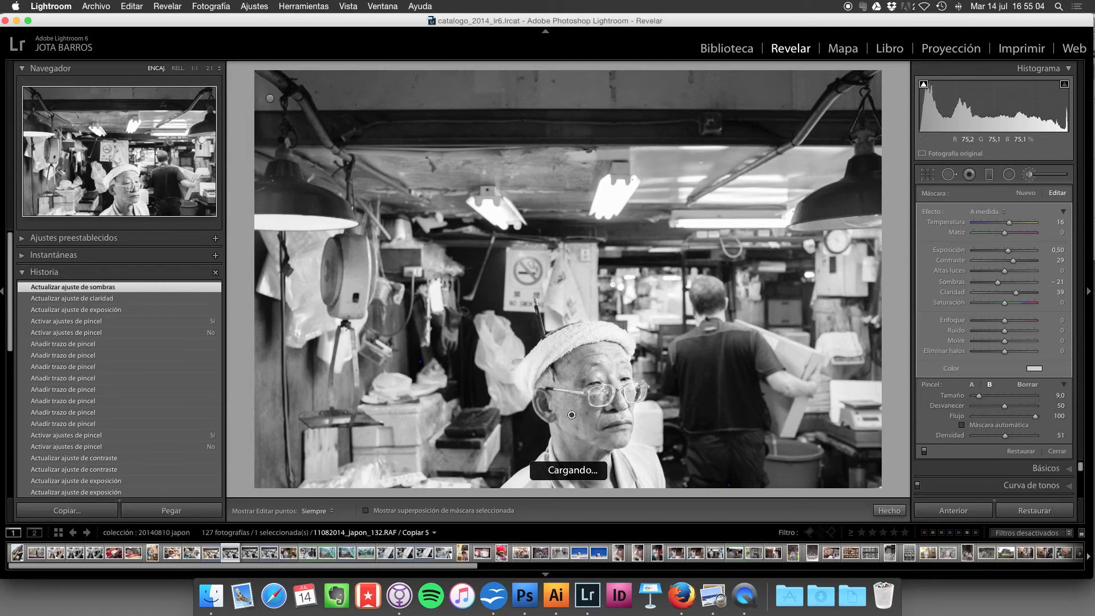
{"action": "left_click", "coordinate": [924, 452]}
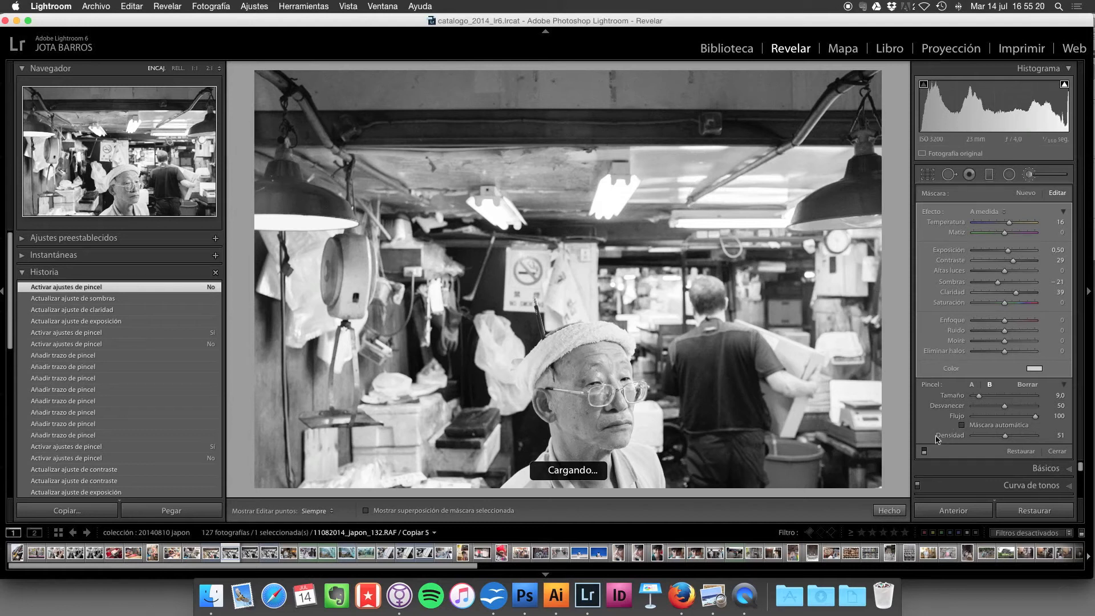
{"action": "left_click", "coordinate": [924, 451]}
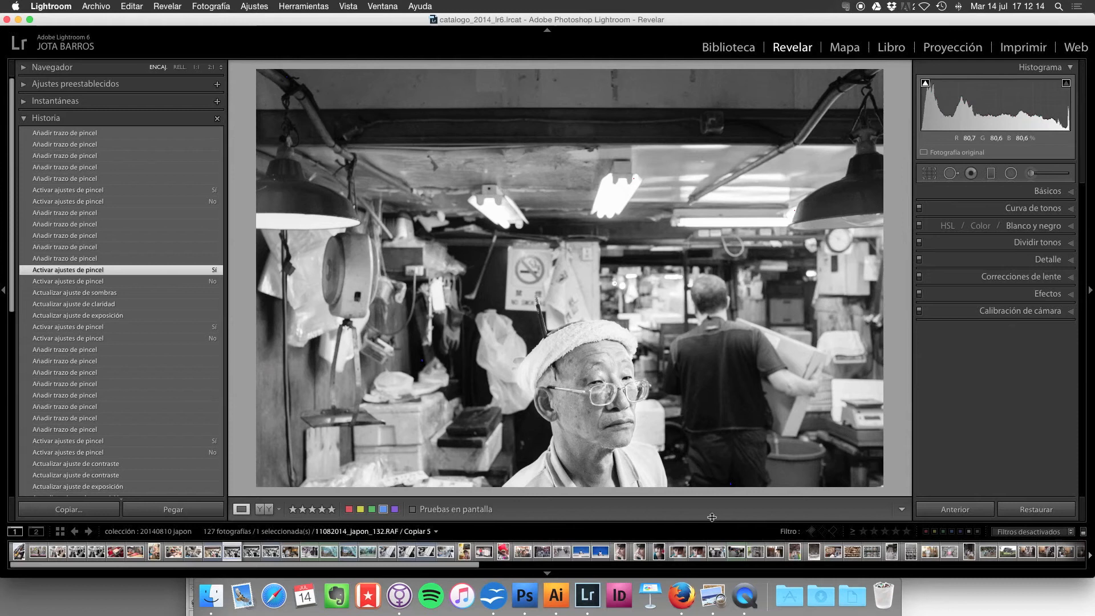
Switch to Preview to examine the hat and eye outlines in the planning sketch bn_04, and return to Lightroom.
{"action": "left_click", "coordinate": [713, 596]}
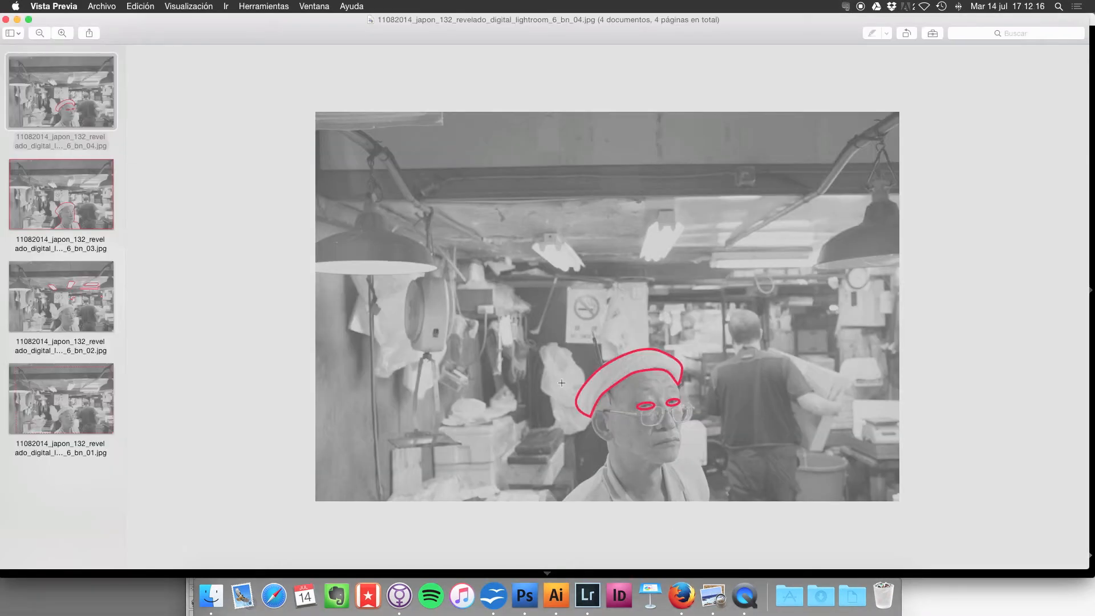
{"action": "left_click_drag", "start_coordinate": [604, 337], "coordinate": [715, 369]}
{"action": "left_click_drag", "start_coordinate": [622, 392], "coordinate": [690, 418]}
{"action": "left_click", "coordinate": [589, 598]}
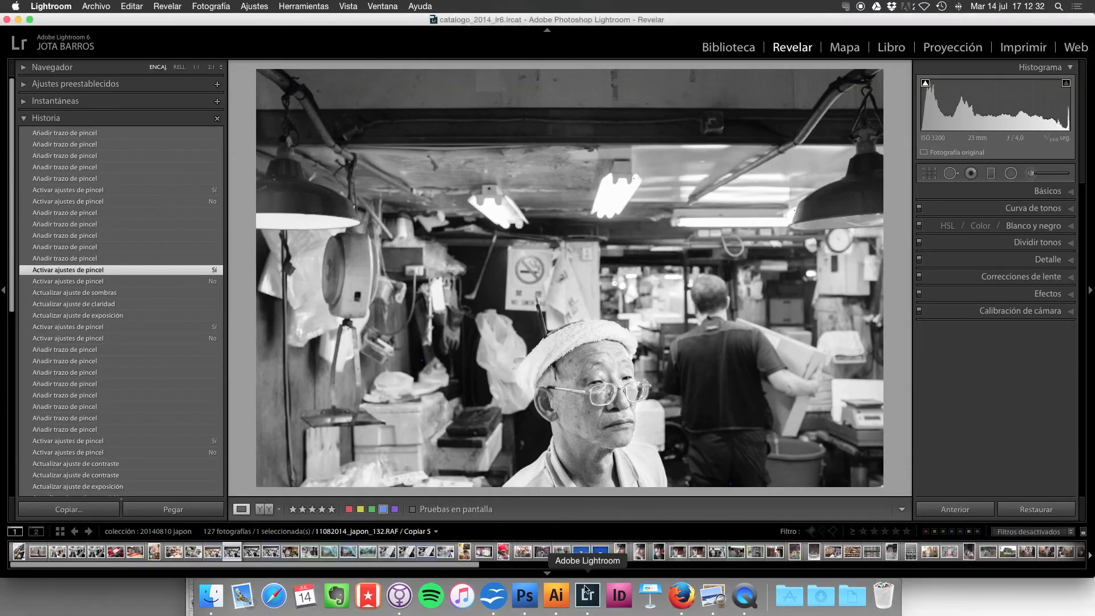
Paint a new brush mask over the man's hat with exposure 0,00, contrast 0 and clarity 20, and show its overlay.
{"action": "left_click", "coordinate": [1044, 173]}
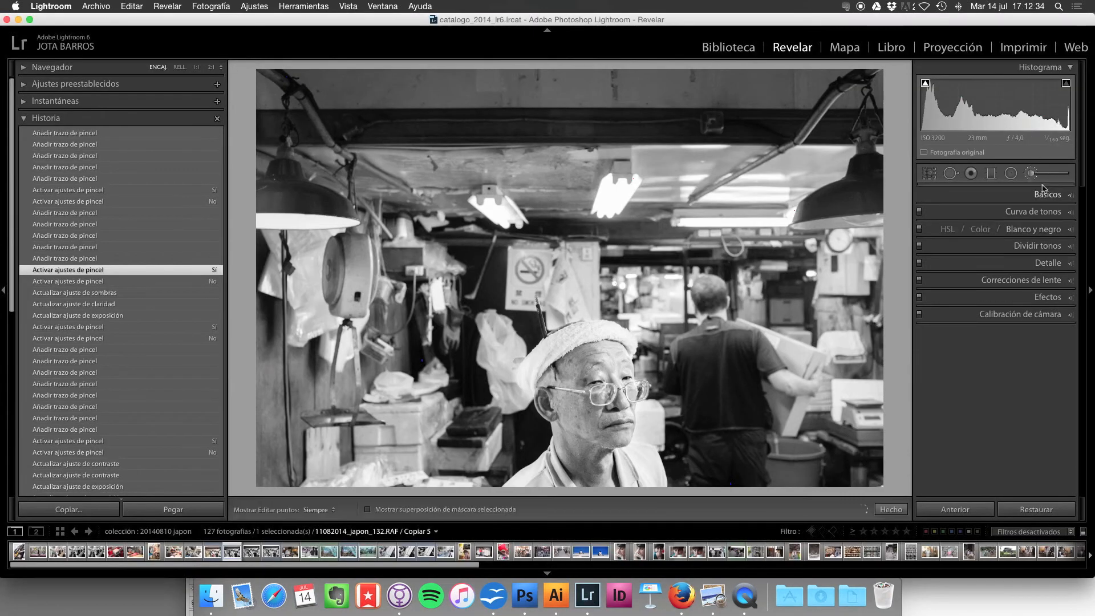
{"action": "double_click", "coordinate": [952, 251]}
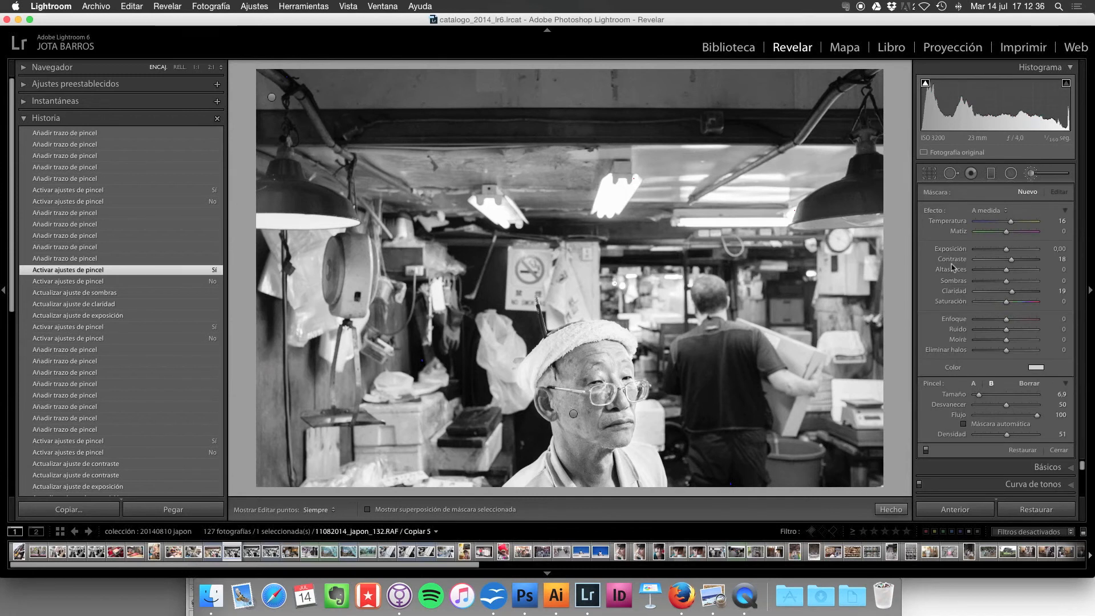
{"action": "double_click", "coordinate": [954, 291]}
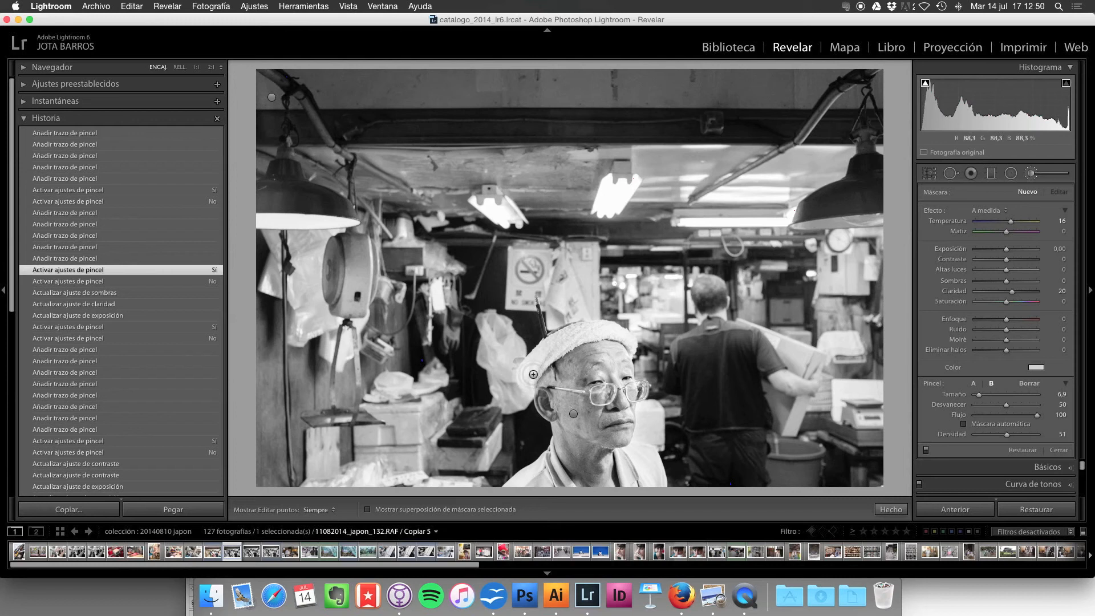
{"action": "key", "text": "h"}
{"action": "key", "text": "h"}
{"action": "key", "text": "super+shift+z"}
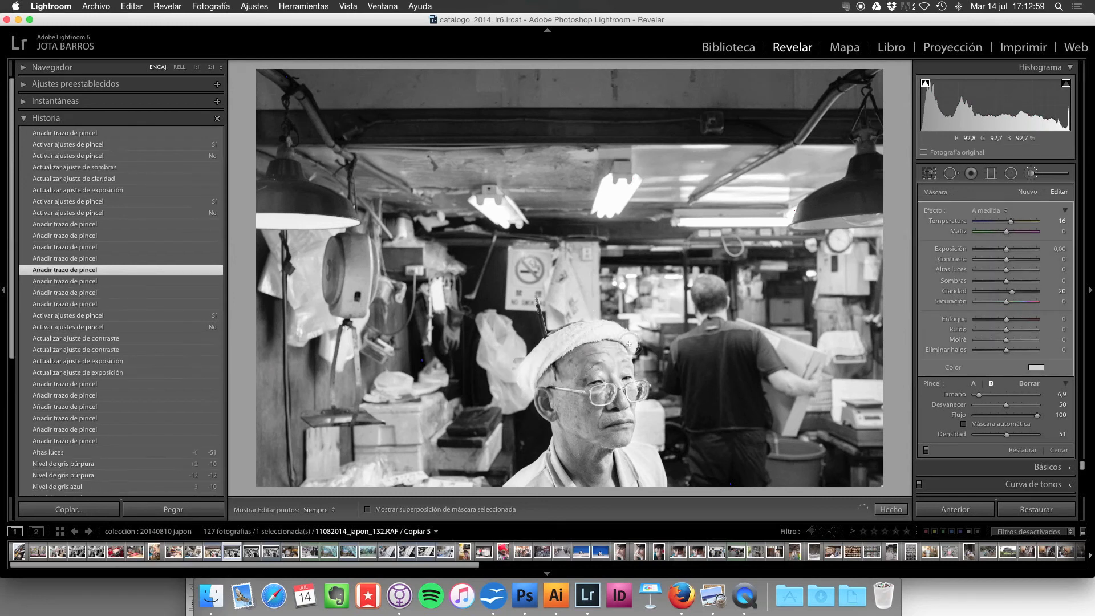
{"action": "key", "text": "o"}
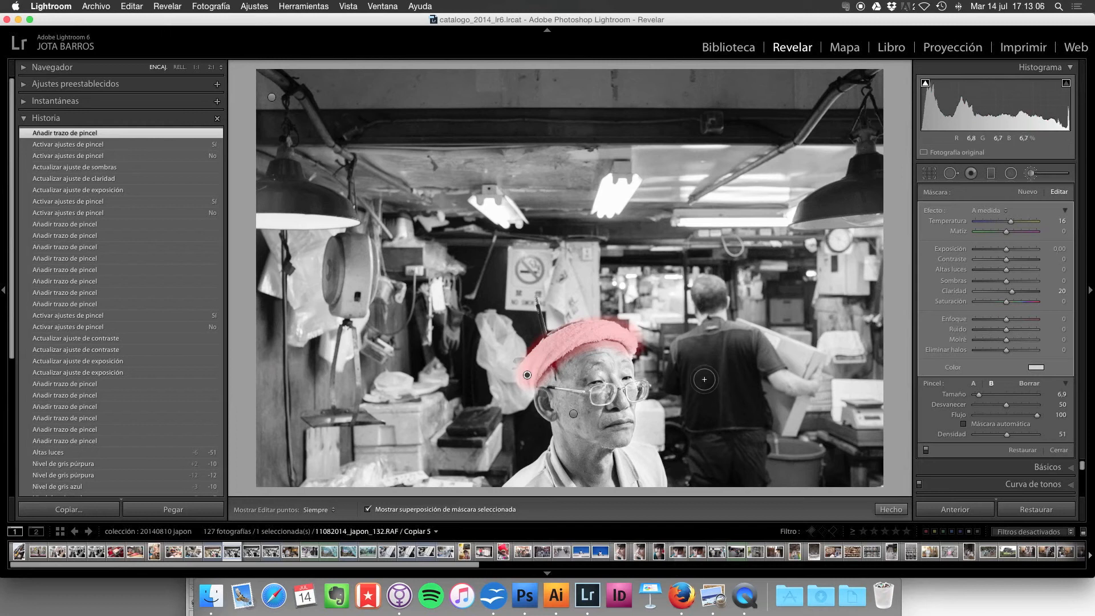
Erase the hat mask's spill on the forehead and around the hat's edges with a 7,0 eraser.
{"action": "key", "text": "alt"}
{"action": "key", "text": "h"}
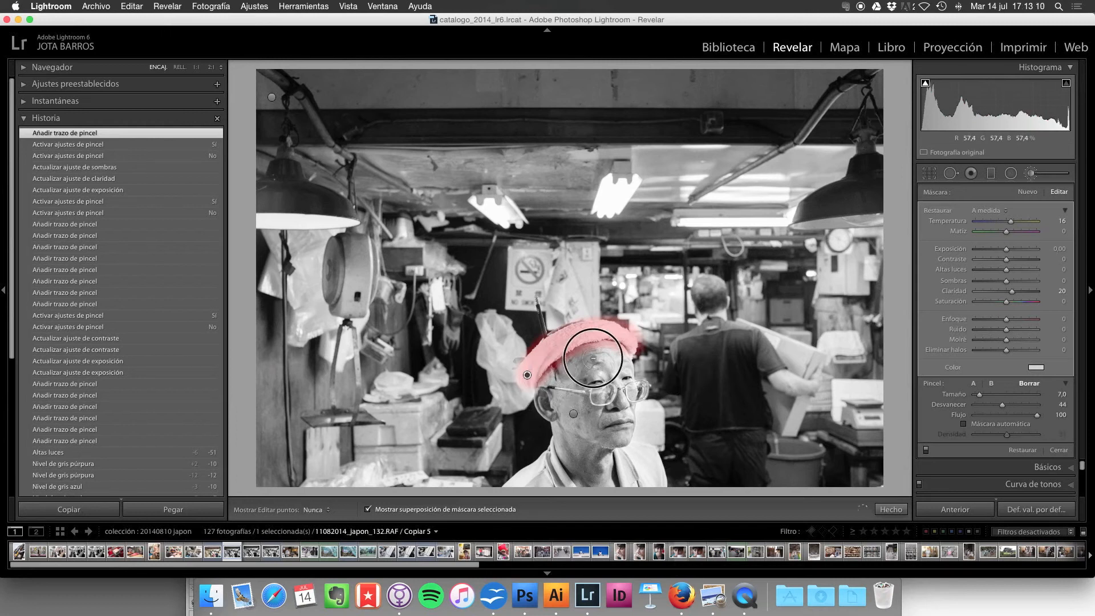
{"action": "mouse_move", "coordinate": [609, 356]}
{"action": "left_mouse_down"}
{"action": "mouse_move", "coordinate": [618, 359]}
{"action": "mouse_move", "coordinate": [583, 364]}
{"action": "mouse_move", "coordinate": [555, 385]}
{"action": "left_mouse_up"}
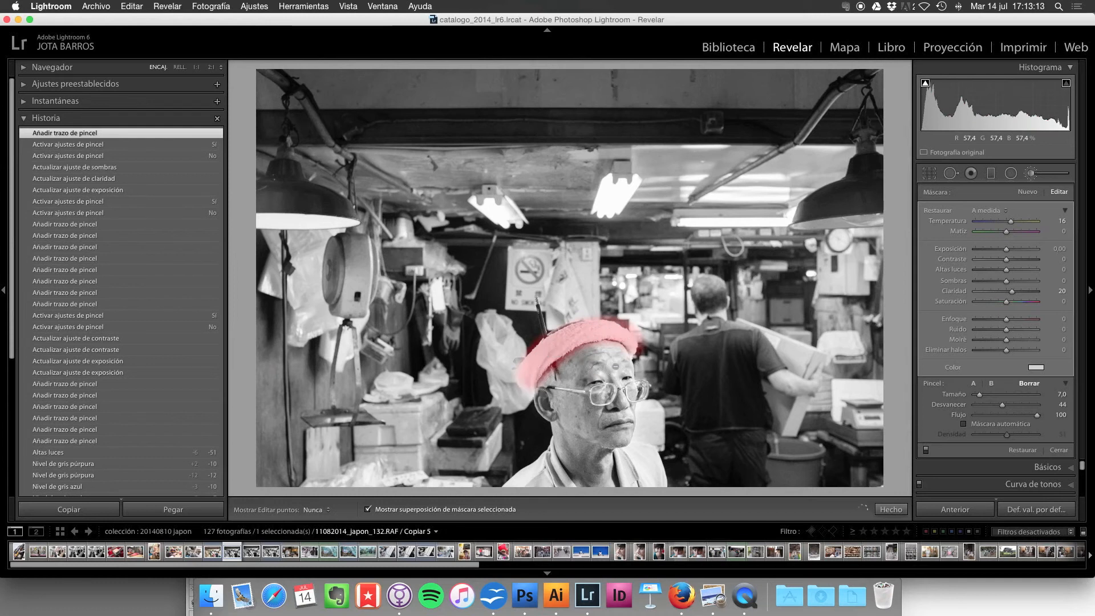
{"action": "left_click", "coordinate": [628, 308]}
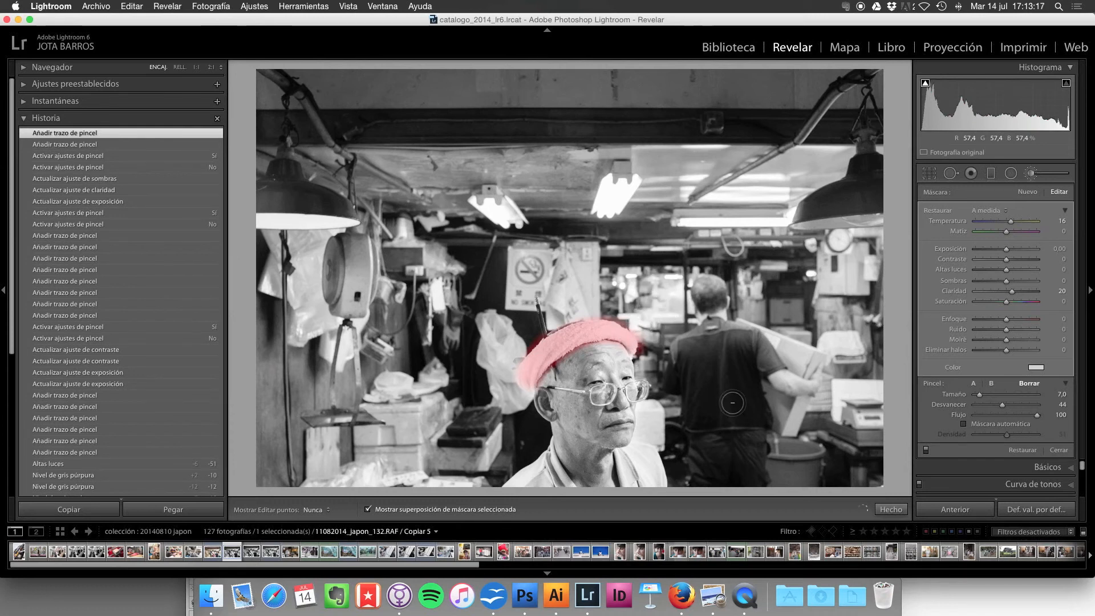
{"action": "left_click", "coordinate": [573, 414]}
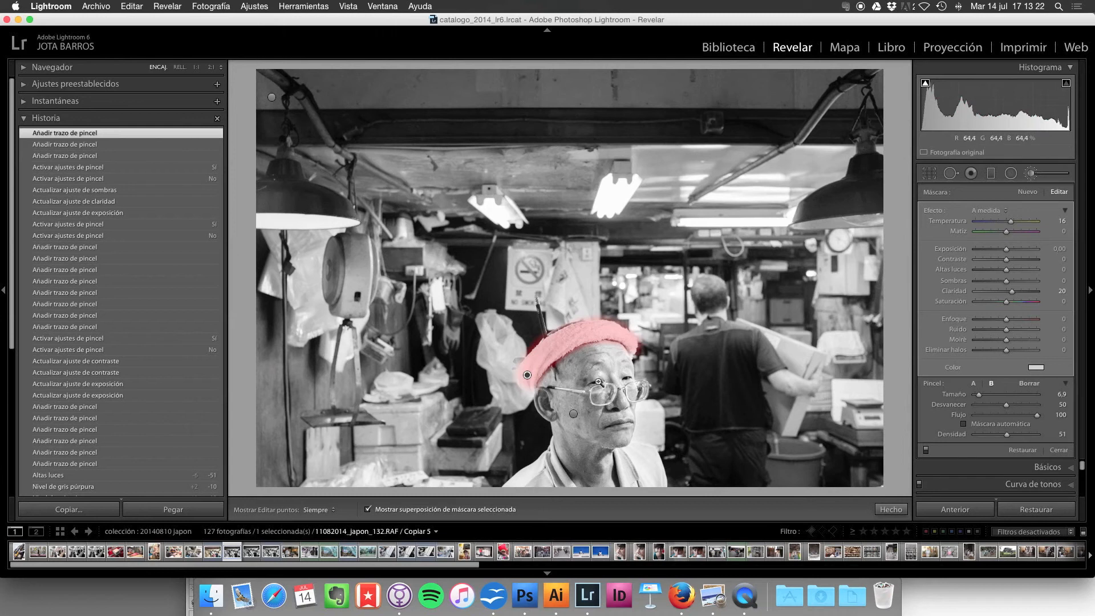
Set up a new brush mask for the man's eyes with exposure 0,30, contrast 20 and clarity 20.
{"action": "key", "text": "z"}
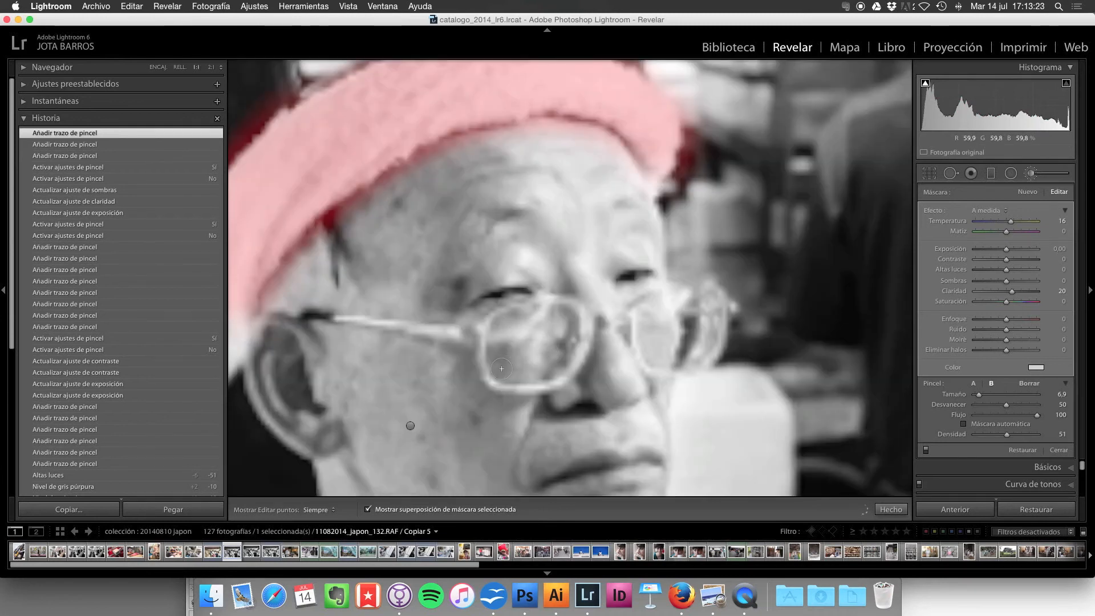
{"action": "left_click_drag", "start_coordinate": [475, 383], "coordinate": [550, 372]}
{"action": "left_click_drag", "start_coordinate": [643, 331], "coordinate": [619, 371]}
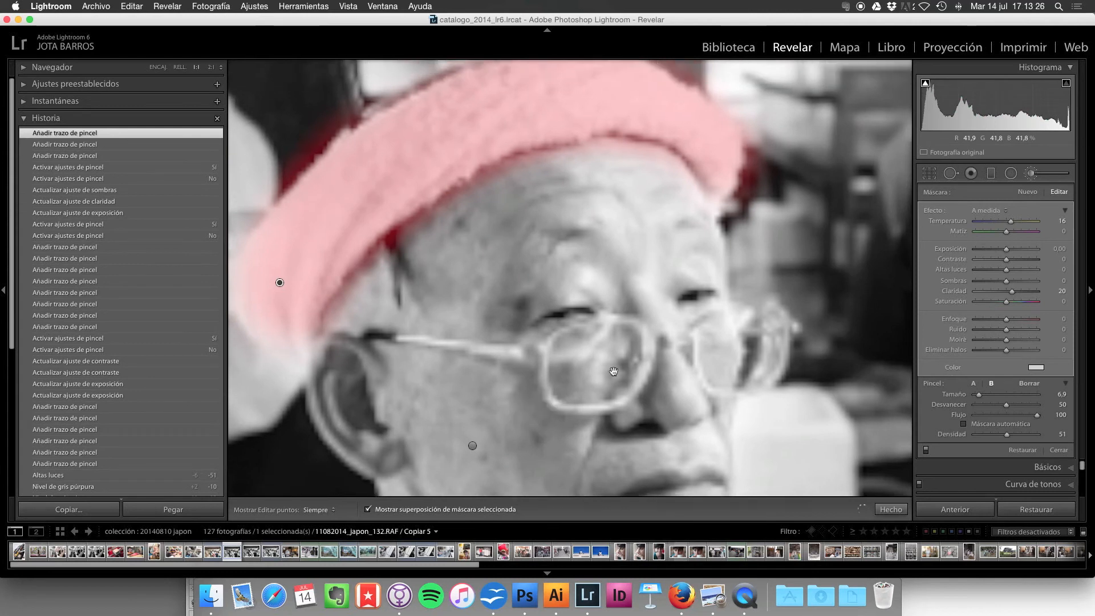
{"action": "left_click", "coordinate": [1028, 192]}
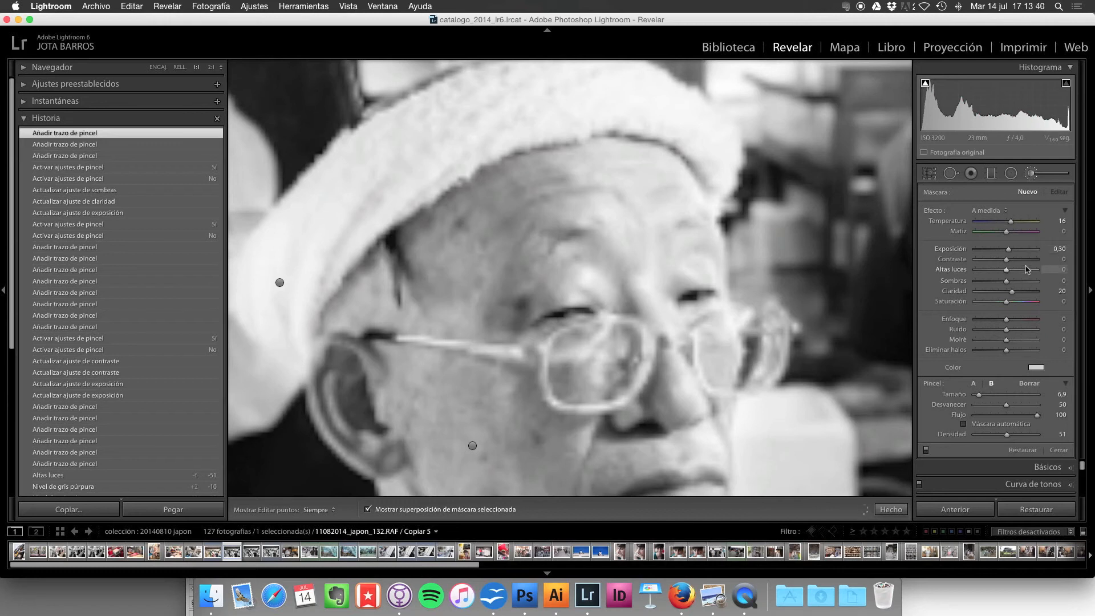
{"action": "left_click_drag", "start_coordinate": [1053, 261], "coordinate": [1059, 260]}
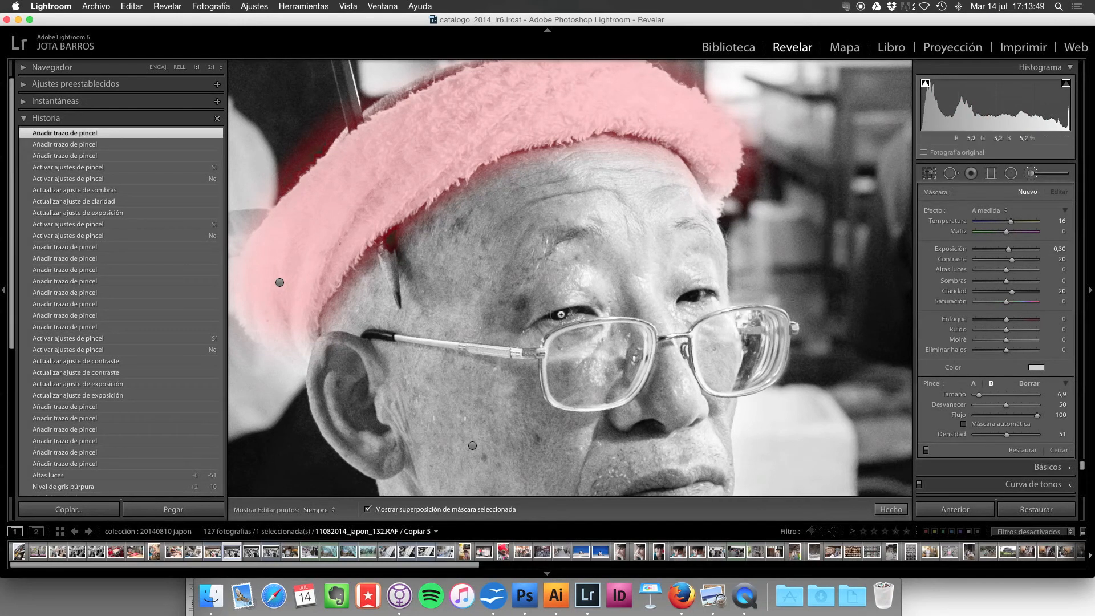
Paint the new mask over both of the man's eyes using the 6,9 brush.
{"action": "key", "text": "h"}
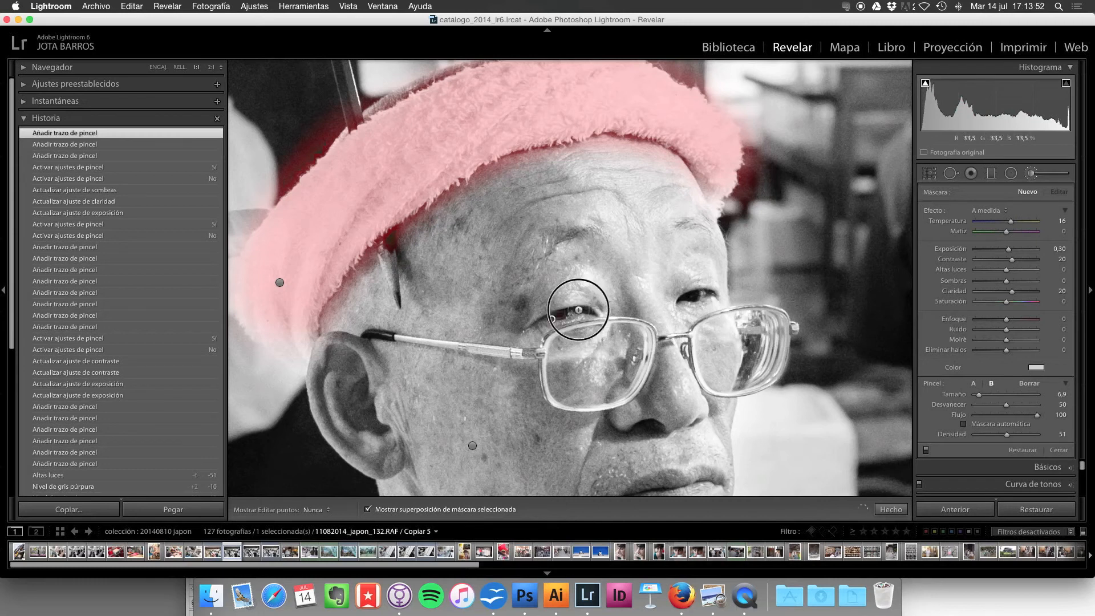
{"action": "mouse_move", "coordinate": [578, 310]}
{"action": "left_mouse_down"}
{"action": "mouse_move", "coordinate": [562, 313]}
{"action": "mouse_move", "coordinate": [593, 311]}
{"action": "left_mouse_up"}
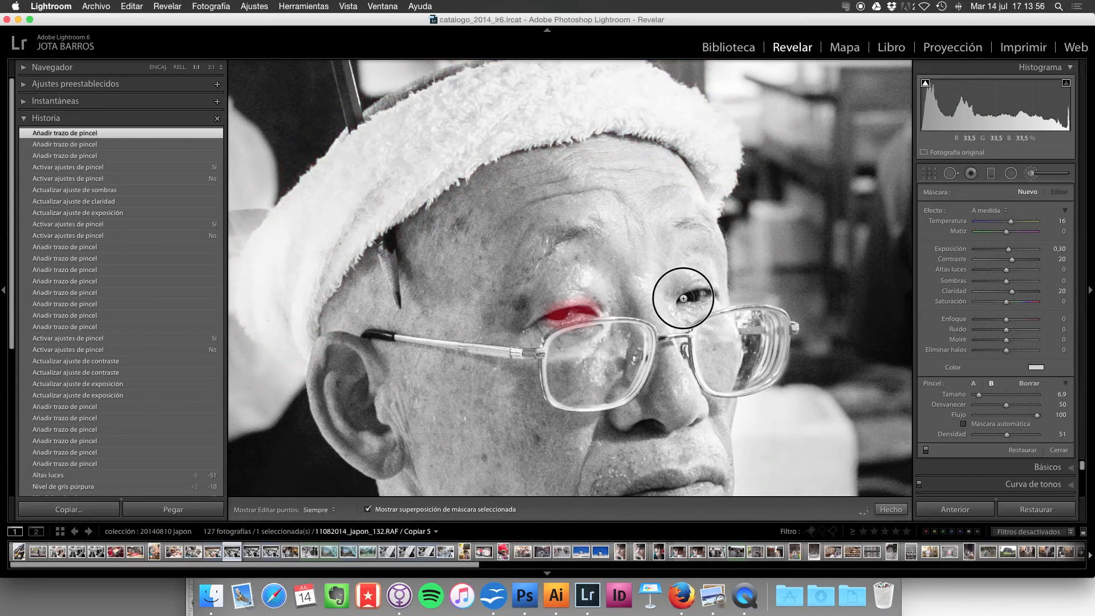
{"action": "key", "text": "h"}
{"action": "mouse_move", "coordinate": [689, 298]}
{"action": "left_mouse_down"}
{"action": "mouse_move", "coordinate": [707, 293]}
{"action": "mouse_move", "coordinate": [686, 299]}
{"action": "left_mouse_up"}
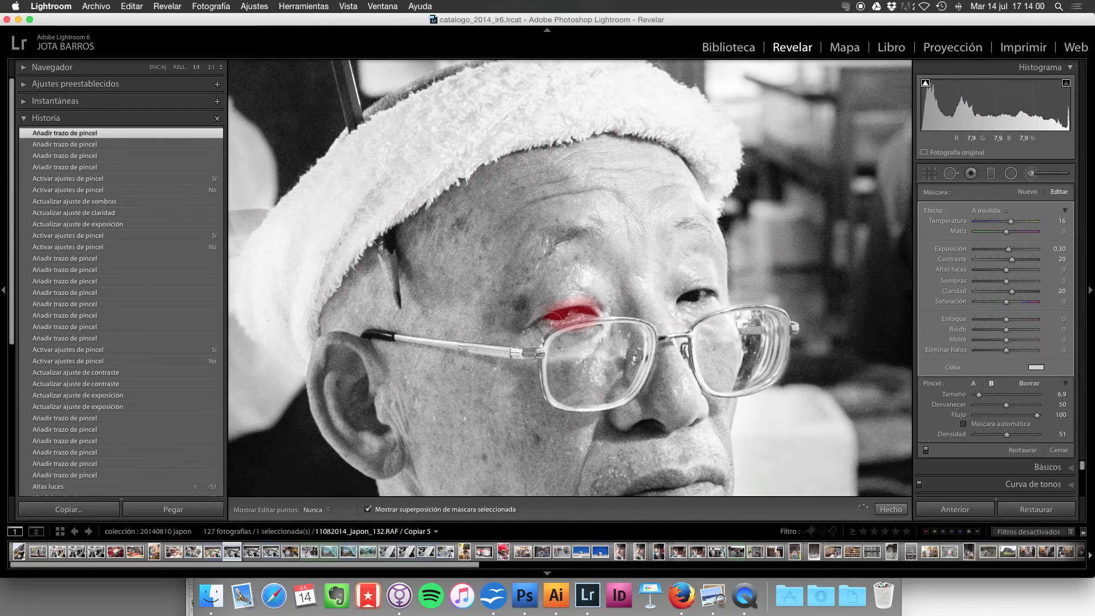
{"action": "key", "text": "h"}
{"action": "left_click_drag", "start_coordinate": [547, 320], "coordinate": [587, 312]}
{"action": "left_click_drag", "start_coordinate": [688, 298], "coordinate": [697, 296]}
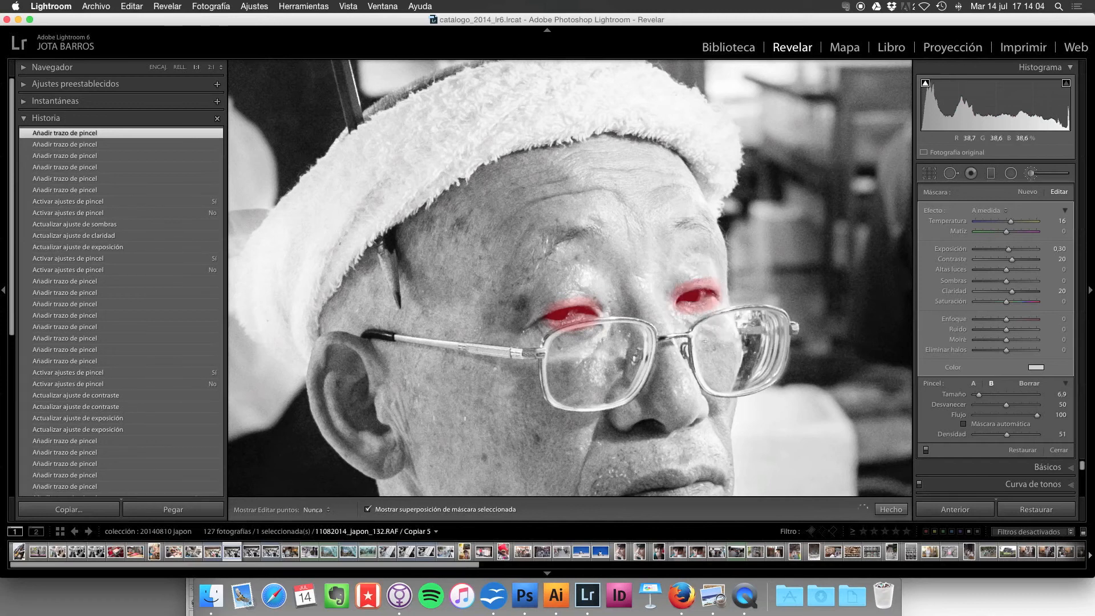
Erase the eye mask's spill on the skin above and below both eyes with a 7,0 eraser.
{"action": "key", "text": "alt"}
{"action": "left_click_drag", "start_coordinate": [687, 318], "coordinate": [716, 312]}
{"action": "left_click_drag", "start_coordinate": [565, 338], "coordinate": [568, 334]}
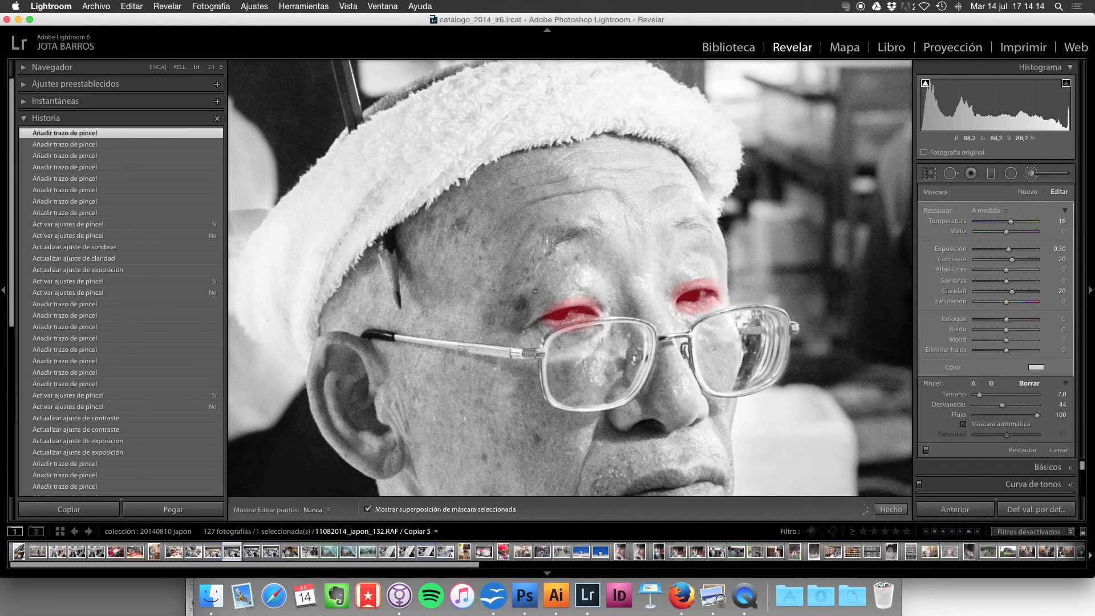
{"action": "left_click_drag", "start_coordinate": [587, 292], "coordinate": [685, 282]}
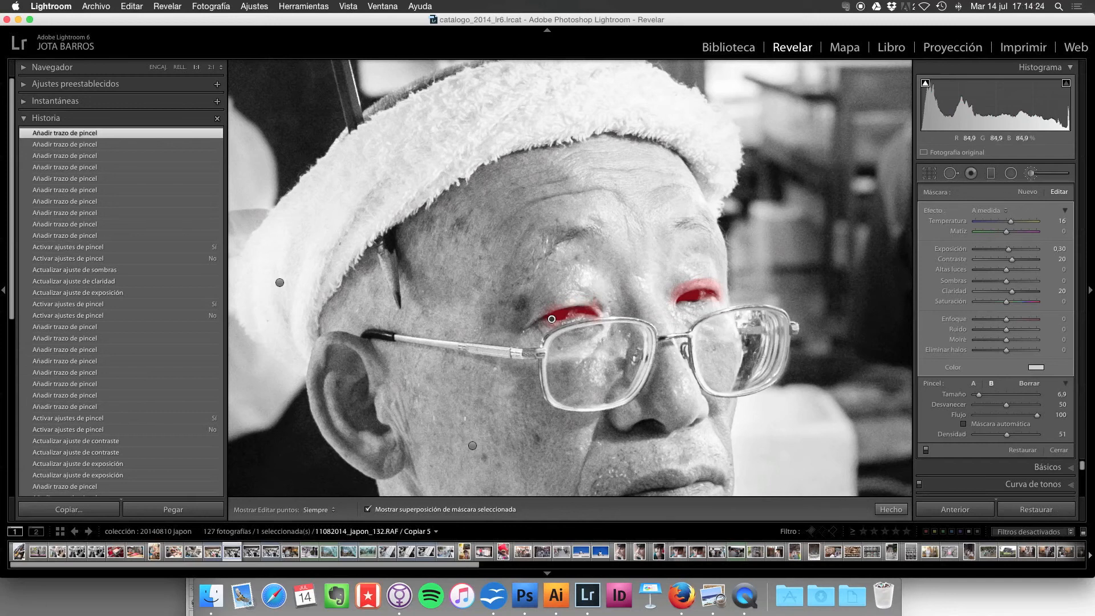
Hide the eye mask overlay and compare the brush adjustments off and on, both close up and on the full photo.
{"action": "key", "text": "o"}
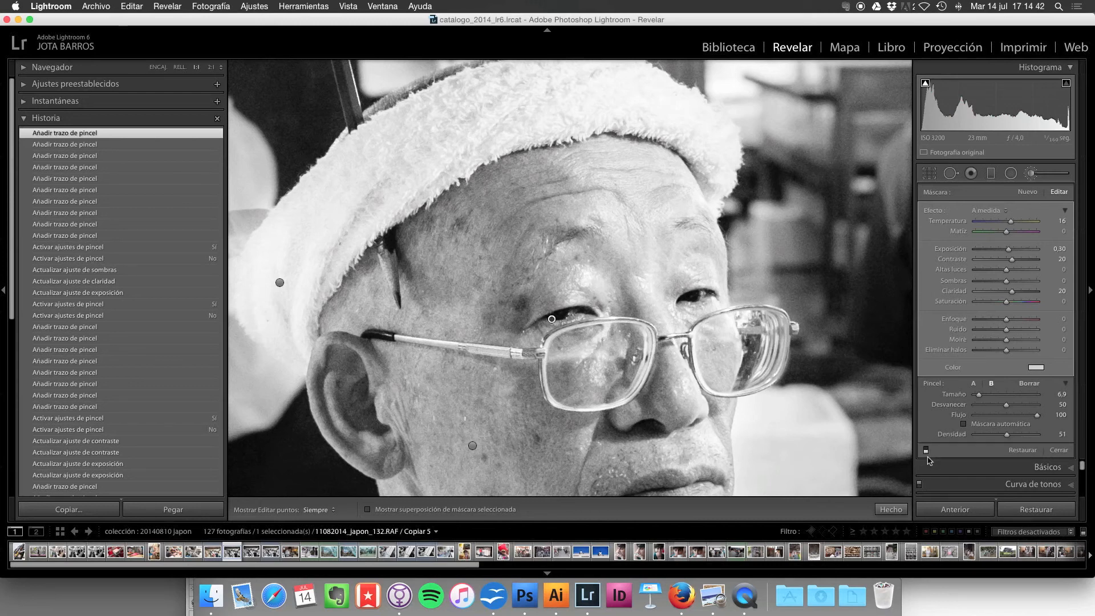
{"action": "left_click", "coordinate": [926, 450]}
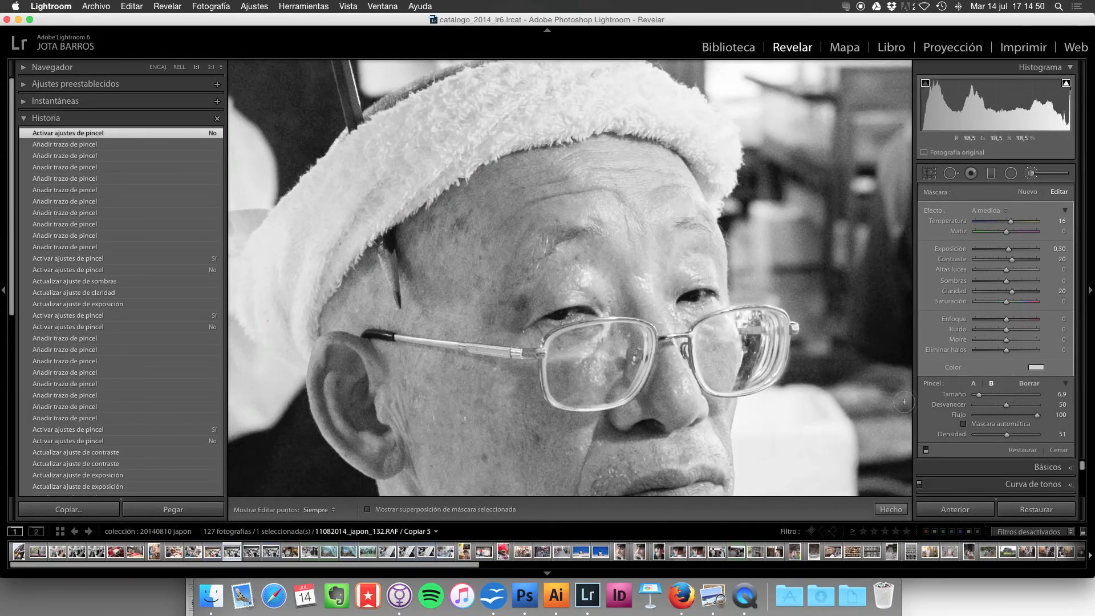
{"action": "left_click", "coordinate": [926, 450]}
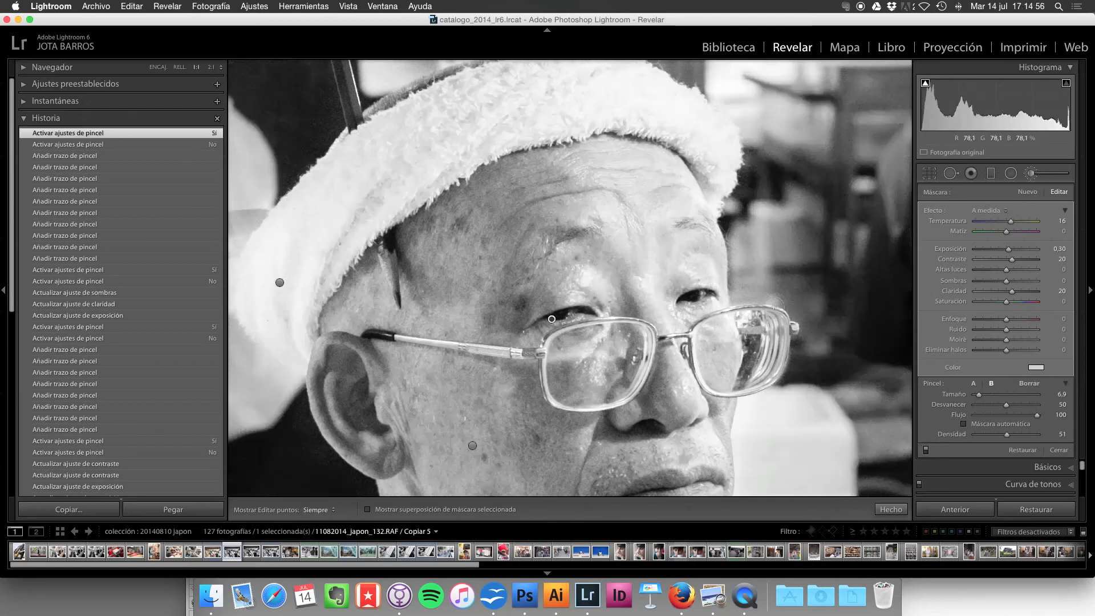
{"action": "left_click", "coordinate": [613, 341]}
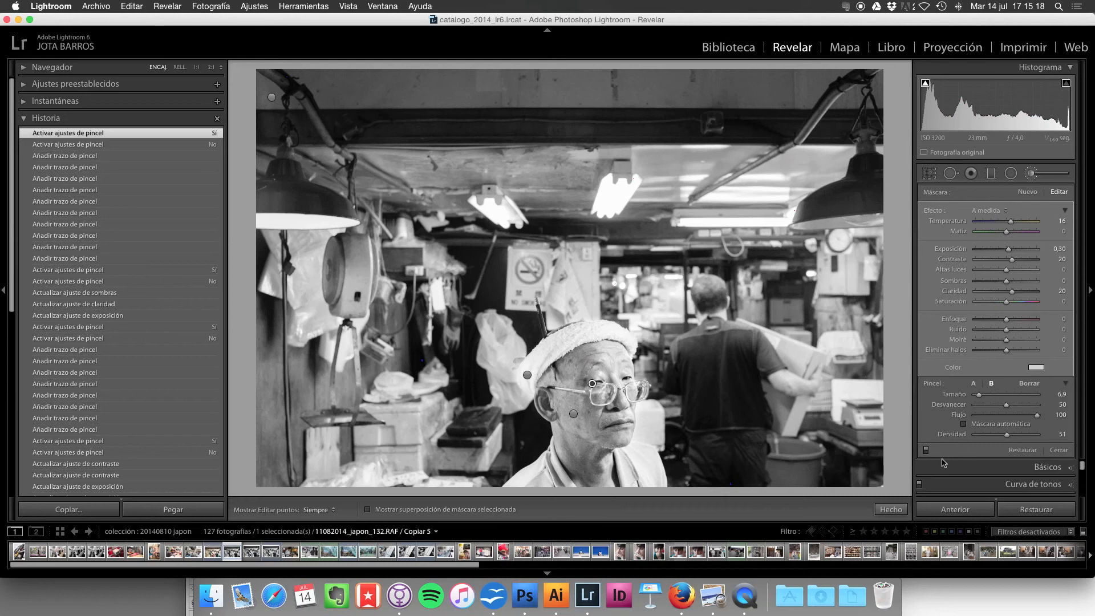
{"action": "left_click", "coordinate": [926, 450]}
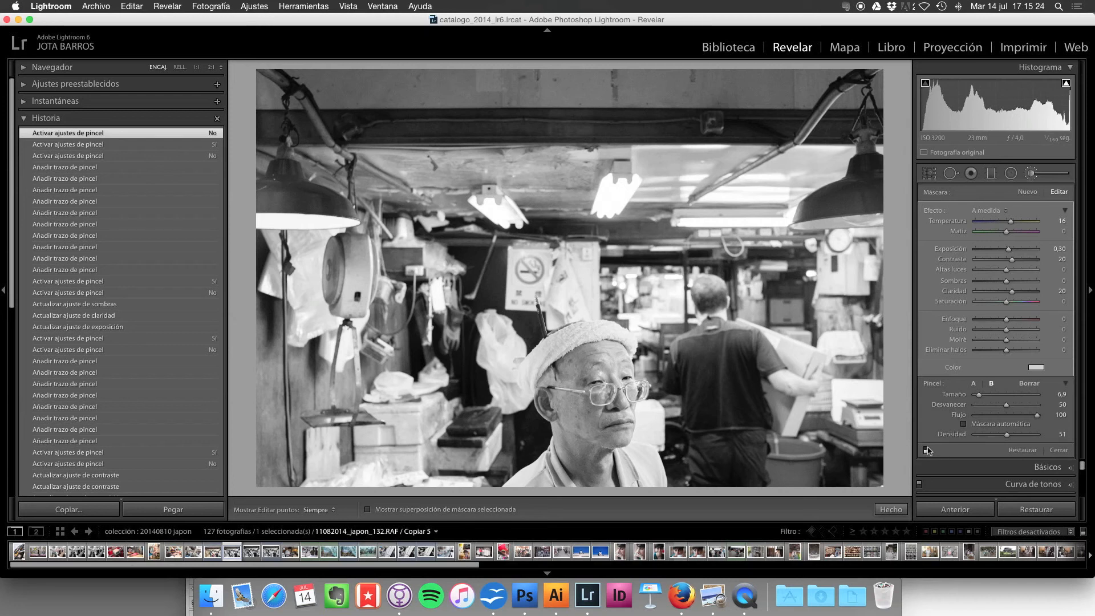
{"action": "left_click", "coordinate": [927, 450]}
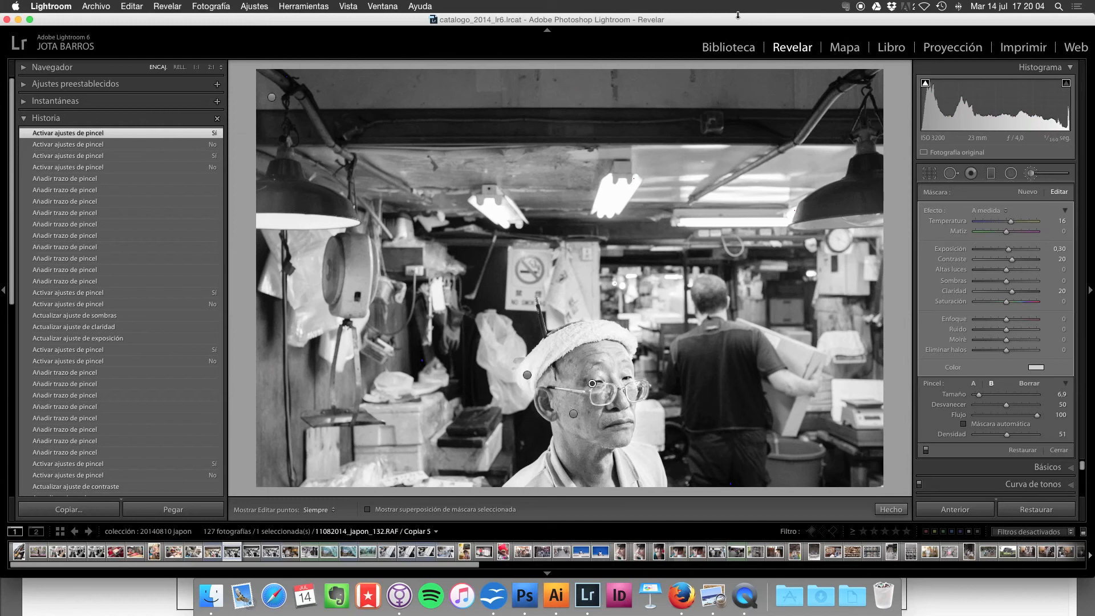
Close the adjustment brush and aim the Detail preview at the man's eye and glasses to inspect the noise.
{"action": "left_click", "coordinate": [1031, 173]}
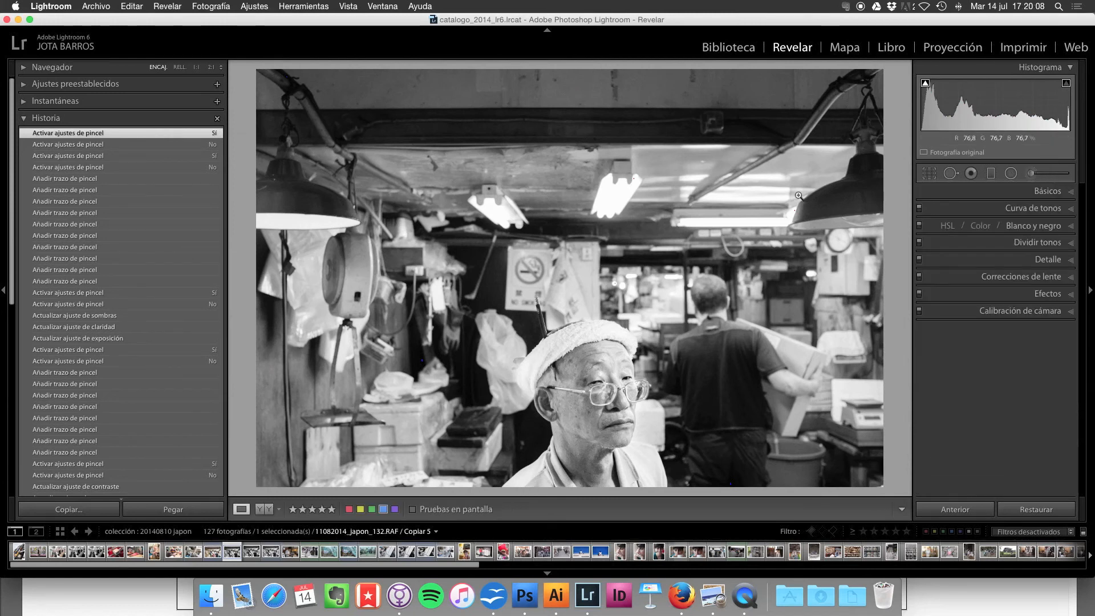
{"action": "left_click", "coordinate": [1047, 259]}
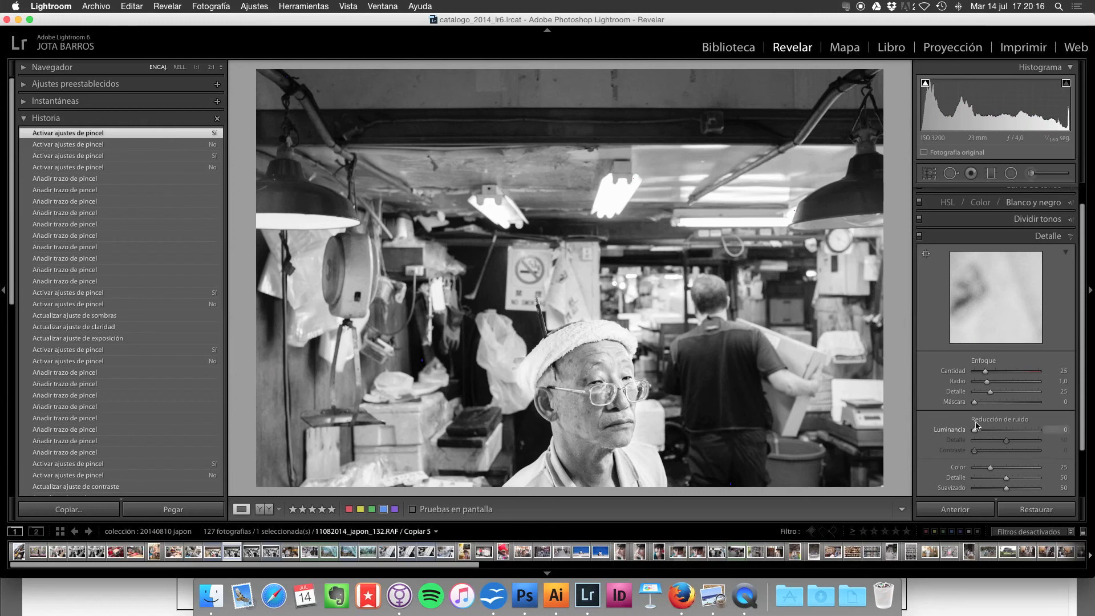
{"action": "left_click", "coordinate": [977, 293]}
{"action": "left_click_drag", "start_coordinate": [977, 292], "coordinate": [1003, 310]}
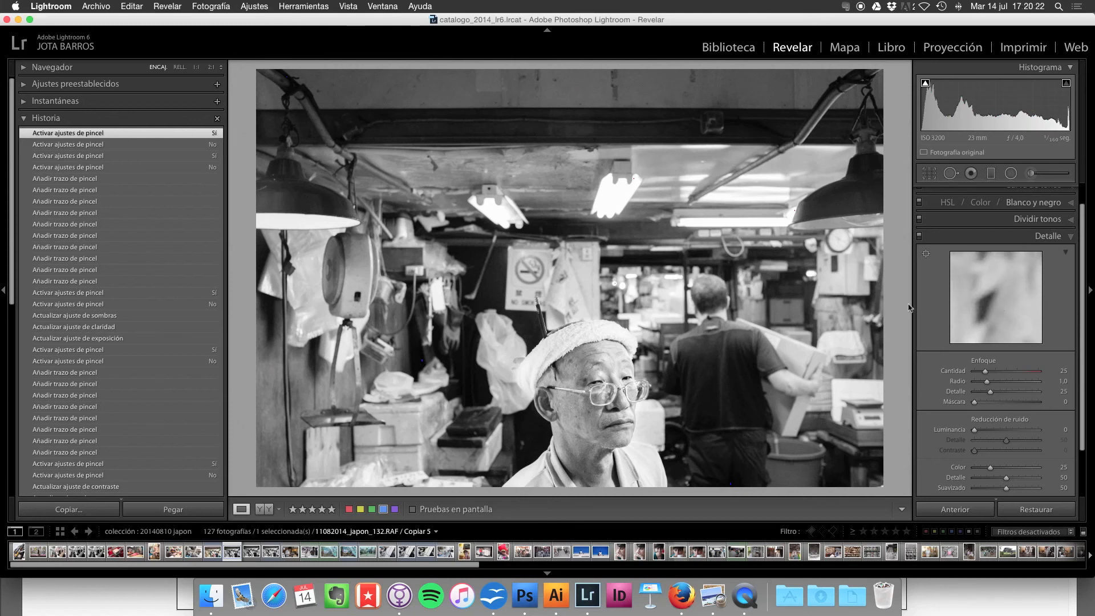
{"action": "left_click_drag", "start_coordinate": [1009, 288], "coordinate": [964, 265]}
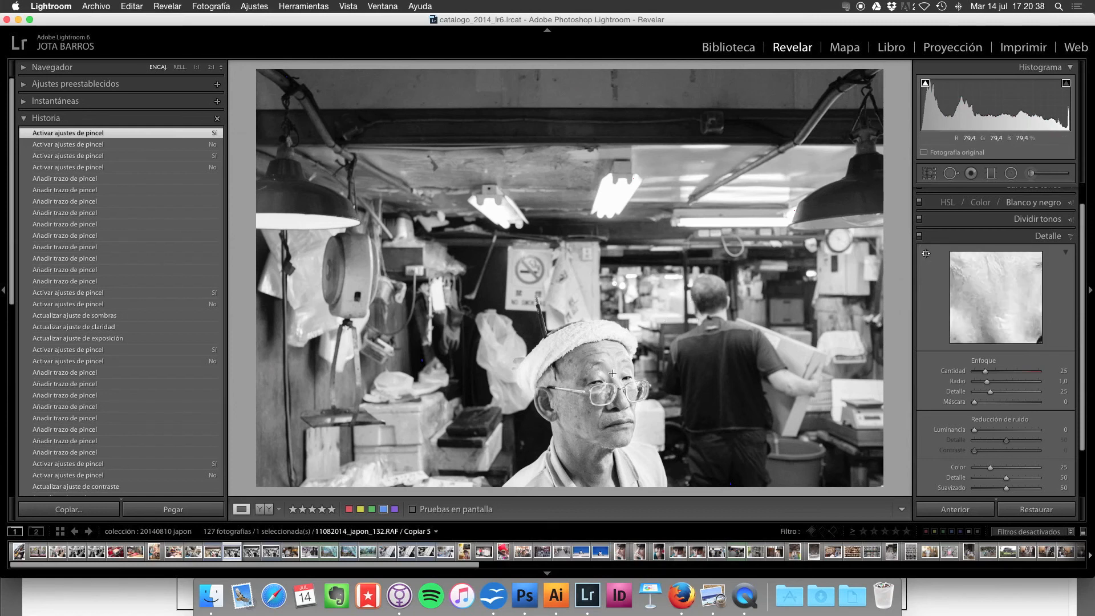
{"action": "left_click", "coordinate": [586, 393]}
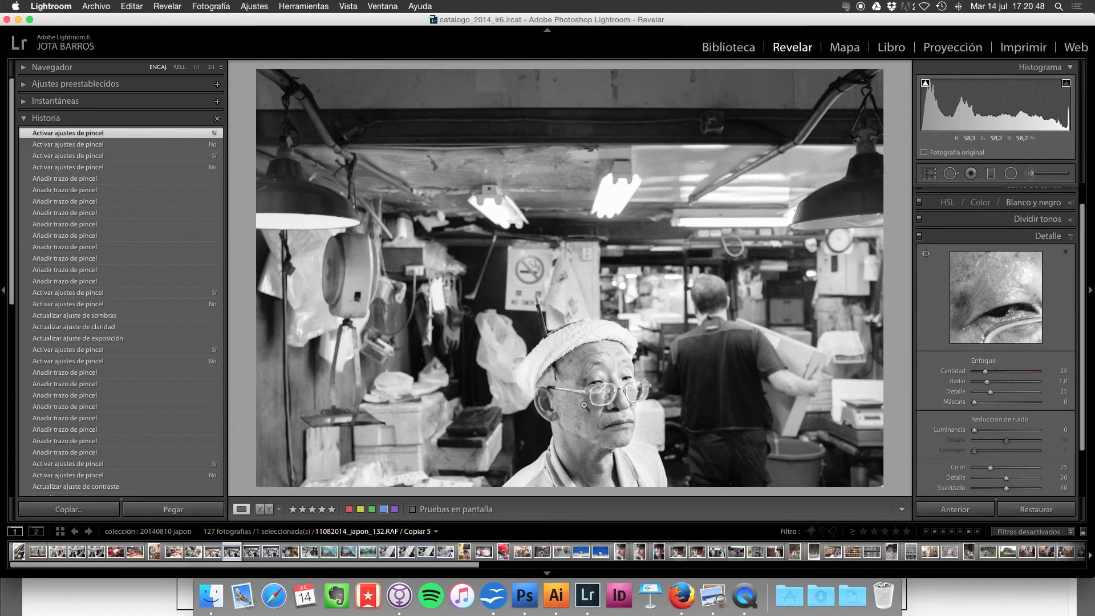
{"action": "left_click_drag", "start_coordinate": [1000, 277], "coordinate": [983, 325]}
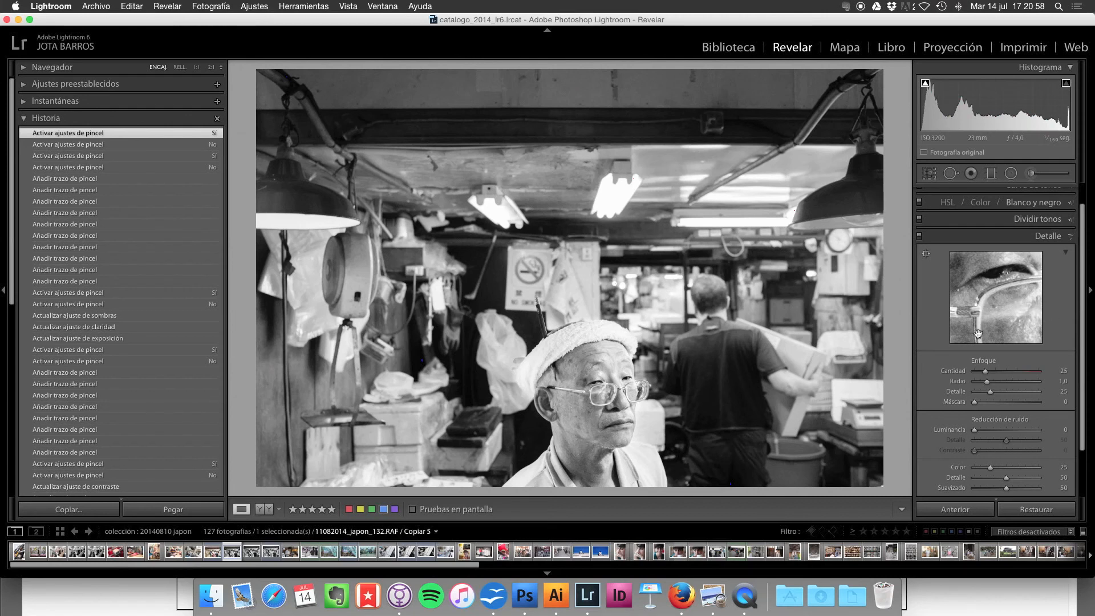
{"action": "mouse_move", "coordinate": [1008, 281]}
{"action": "left_mouse_down"}
{"action": "mouse_move", "coordinate": [992, 308]}
{"action": "mouse_move", "coordinate": [1011, 287]}
{"action": "left_mouse_up"}
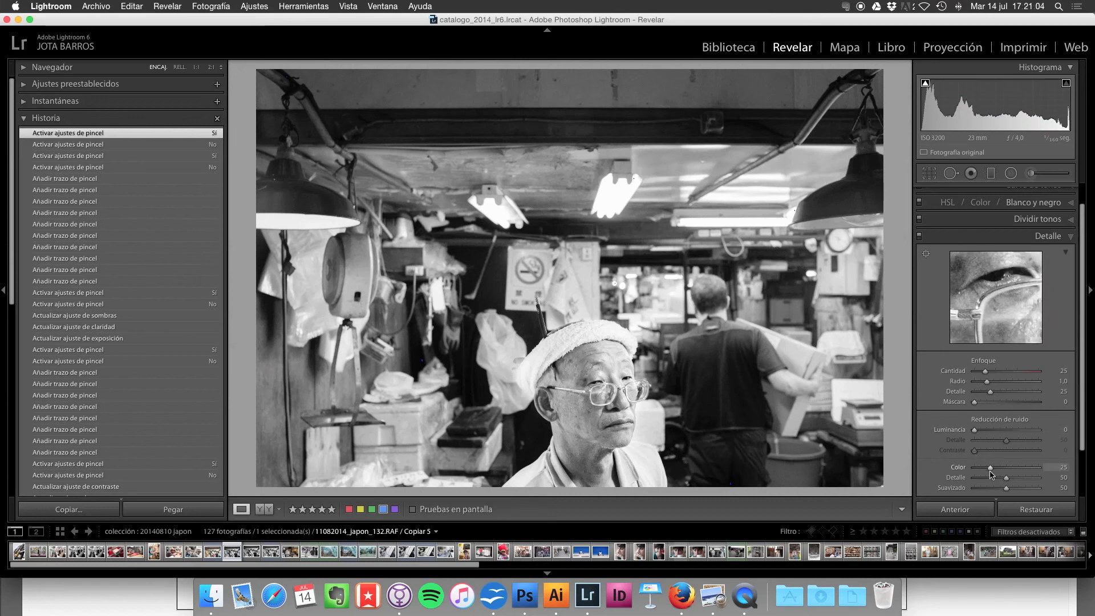
Set luminance noise reduction to 20 and compare the detail corrections off and on around the man's eye.
{"action": "left_click", "coordinate": [975, 431]}
{"action": "left_click_drag", "start_coordinate": [975, 433], "coordinate": [989, 432]}
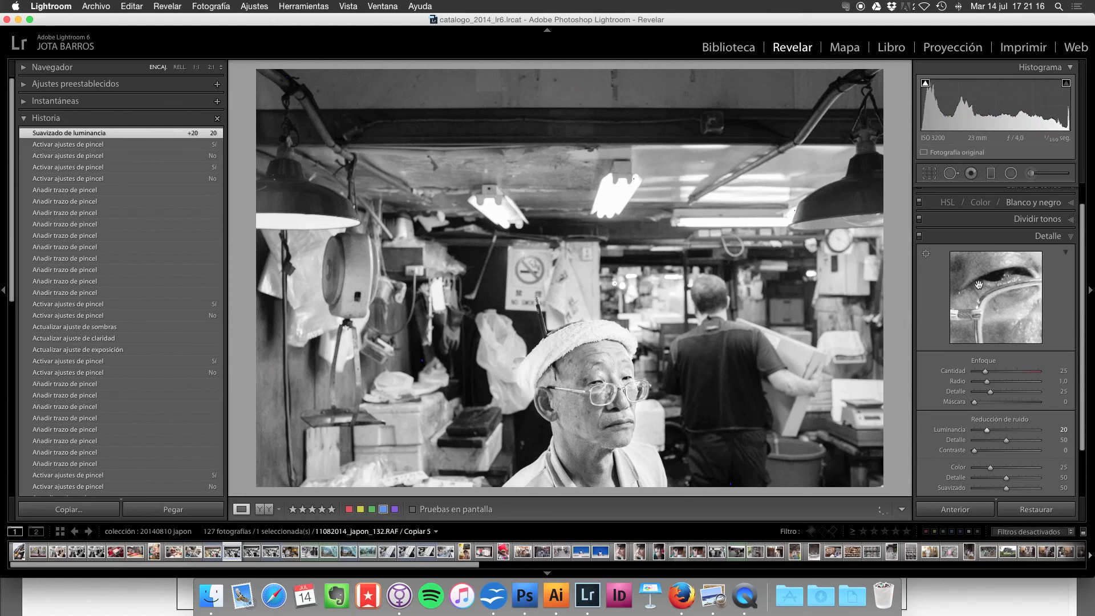
{"action": "left_click", "coordinate": [978, 306]}
{"action": "mouse_move", "coordinate": [1000, 298]}
{"action": "left_mouse_down"}
{"action": "mouse_move", "coordinate": [1000, 284]}
{"action": "mouse_move", "coordinate": [991, 299]}
{"action": "left_mouse_up"}
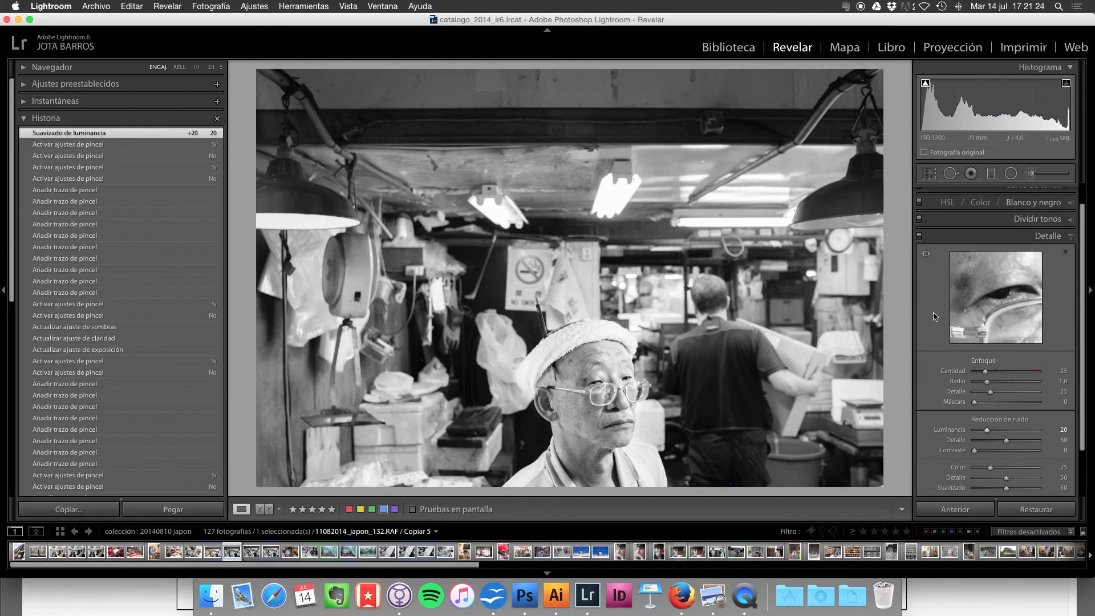
{"action": "left_click", "coordinate": [920, 236]}
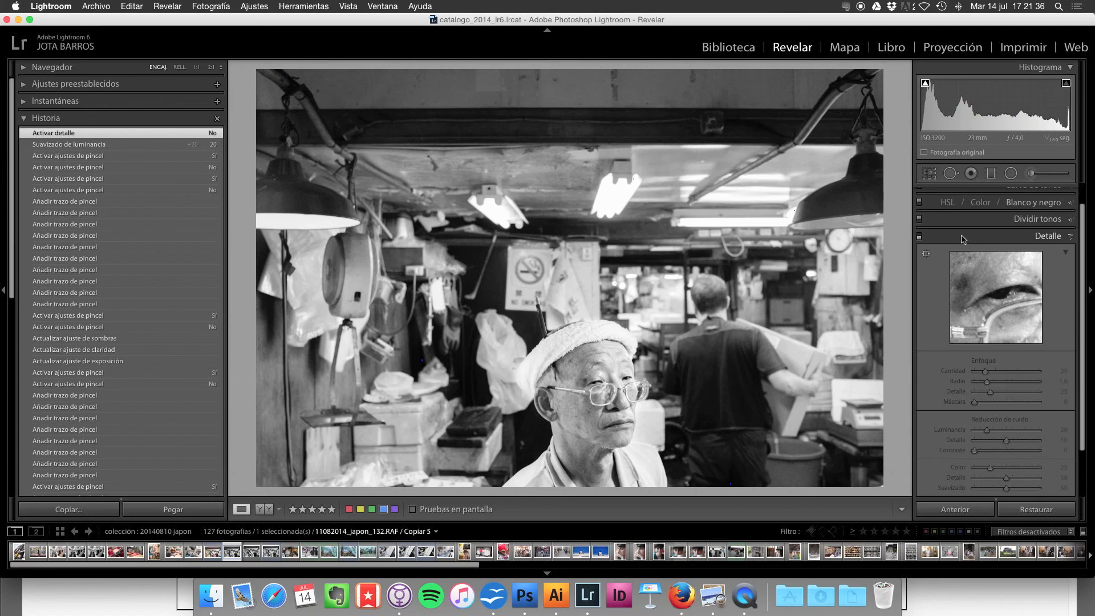
{"action": "left_click", "coordinate": [919, 236]}
Sharpen the photo with amount 36, detail 100 and masking 10, checking the man's eye in the Detail preview.
{"action": "left_click", "coordinate": [996, 289]}
{"action": "left_click_drag", "start_coordinate": [996, 288], "coordinate": [972, 331]}
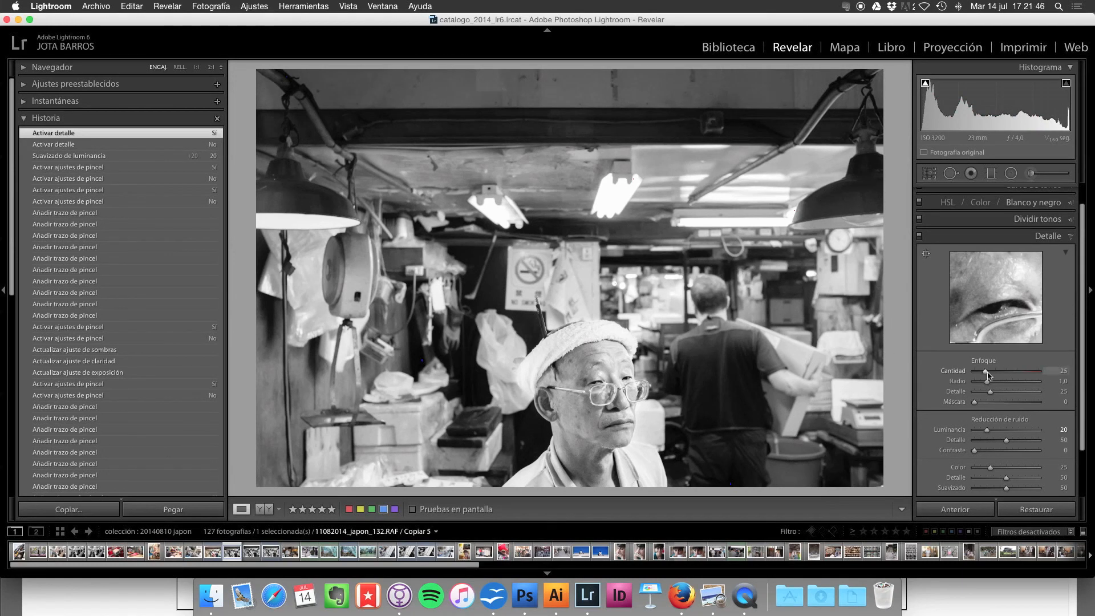
{"action": "left_click_drag", "start_coordinate": [988, 296], "coordinate": [990, 288]}
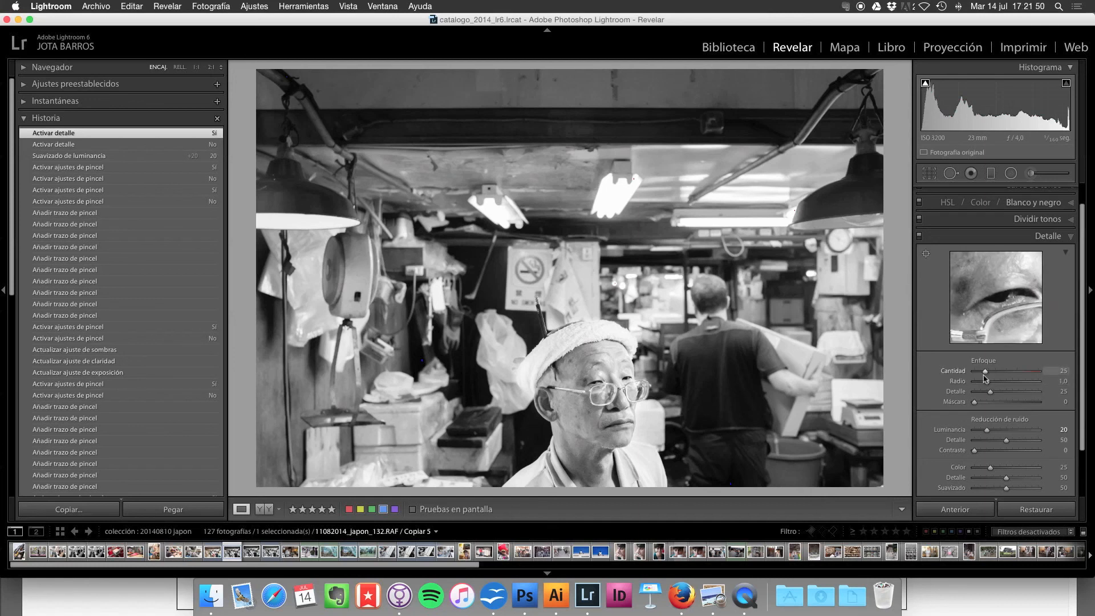
{"action": "left_click_drag", "start_coordinate": [985, 371], "coordinate": [1044, 391]}
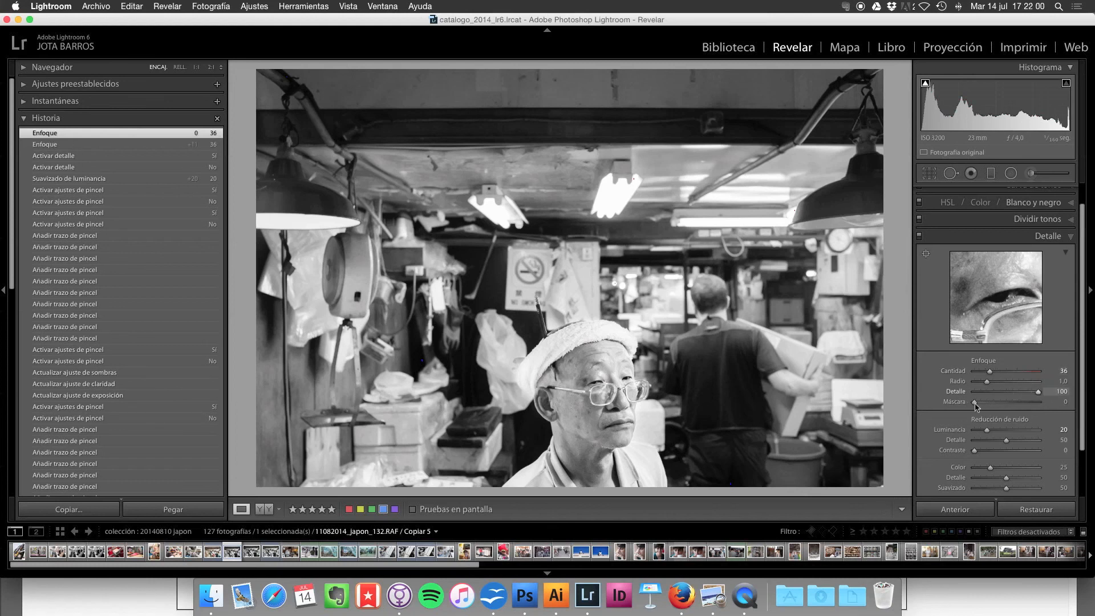
{"action": "left_click_drag", "start_coordinate": [974, 403], "coordinate": [982, 402]}
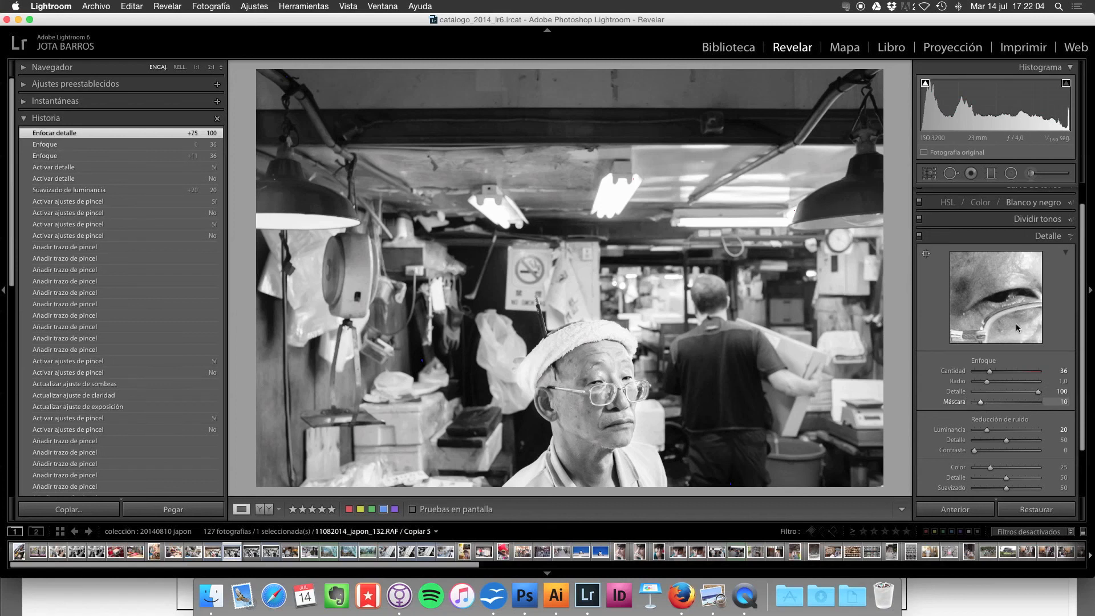
{"action": "left_click_drag", "start_coordinate": [1000, 287], "coordinate": [1003, 317]}
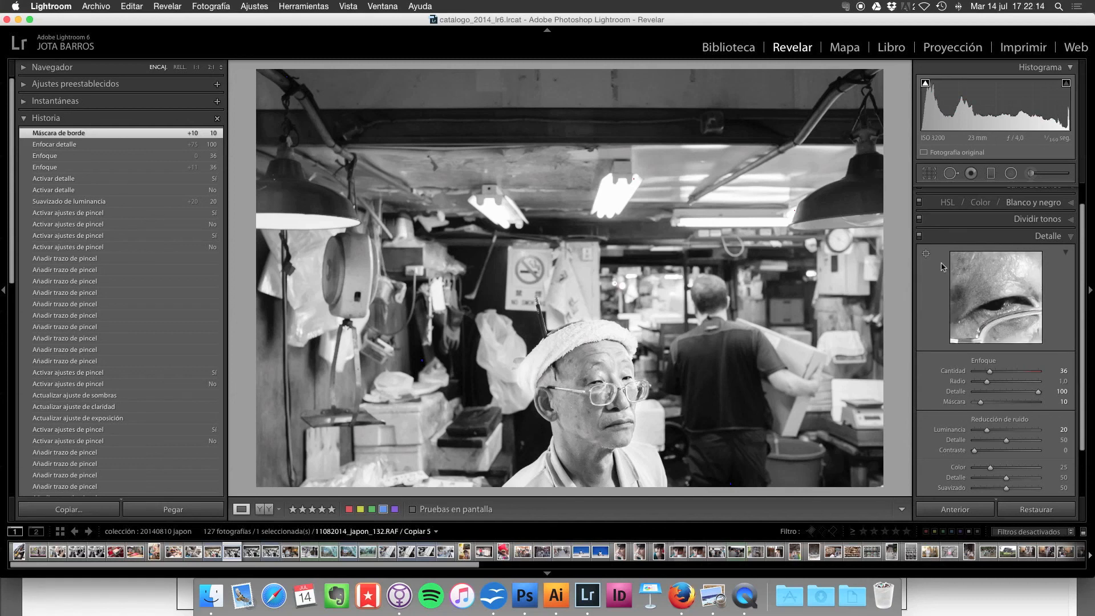
{"action": "left_click", "coordinate": [1048, 237]}
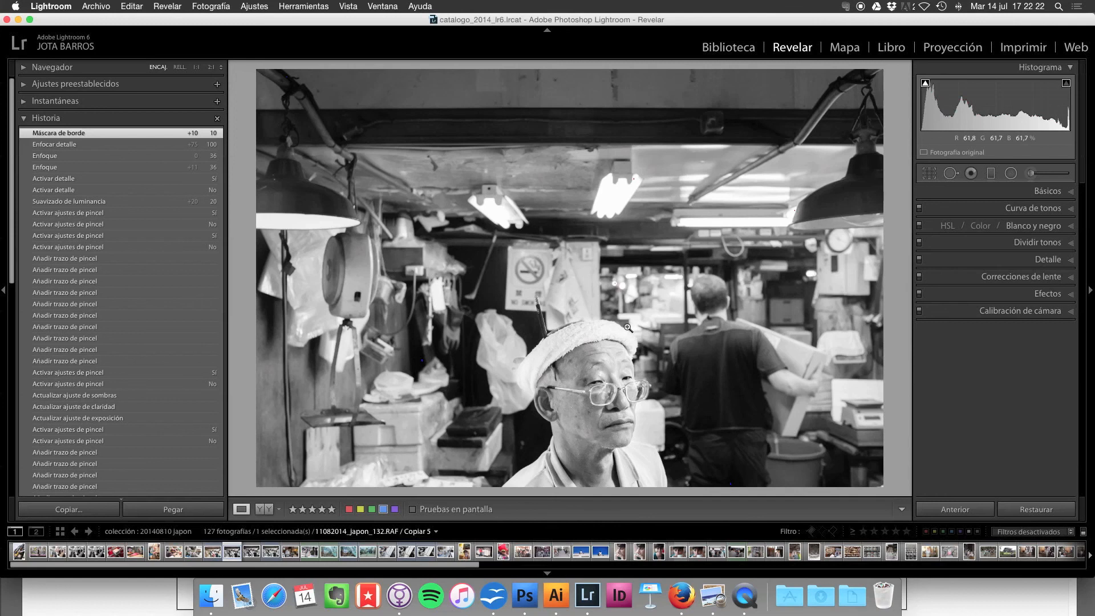
Compare the edited photo with the original side by side, and with its black-and-white conversion history state, returning to the latest edit.
{"action": "key", "text": "y"}
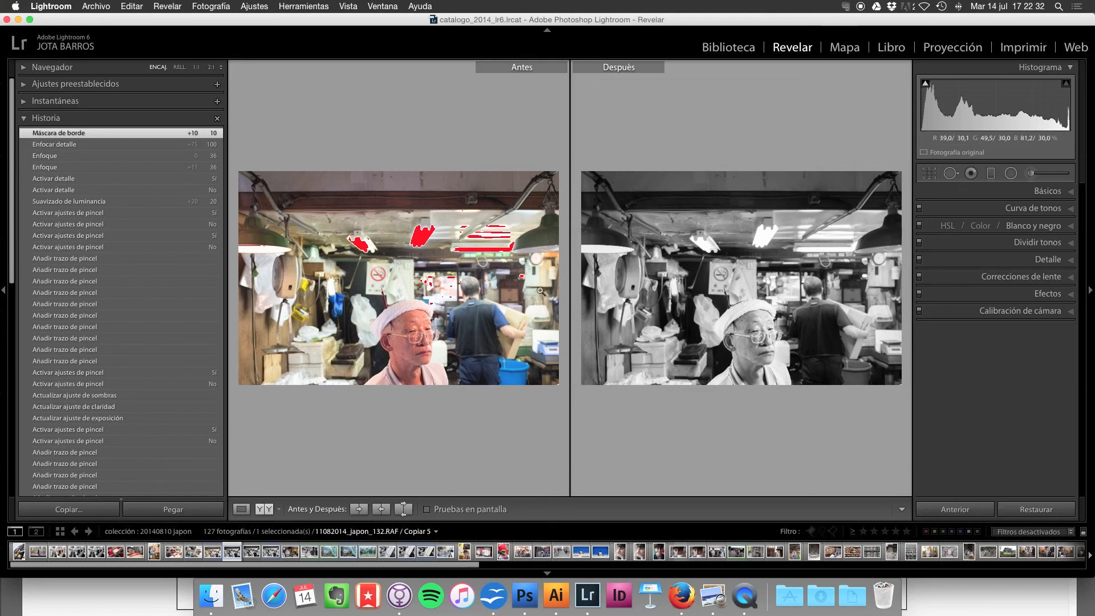
{"action": "key", "text": "y"}
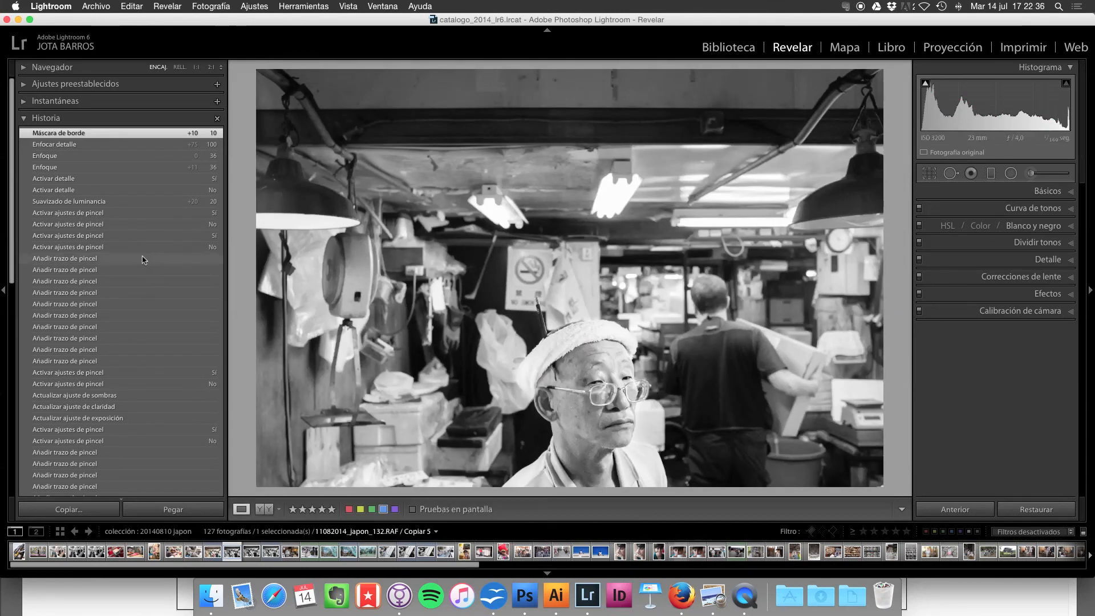
{"action": "scroll", "coordinate": [150, 412], "scroll_direction": "down", "scroll_amount": 5}
{"action": "scroll", "coordinate": [150, 411], "scroll_direction": "down", "scroll_amount": 3}
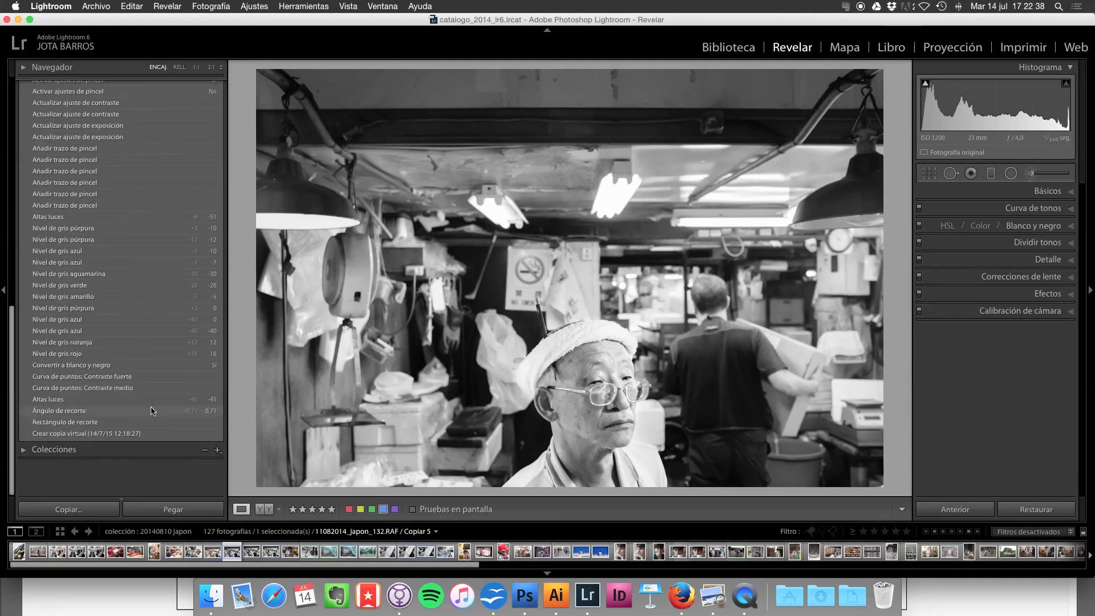
{"action": "scroll", "coordinate": [148, 413], "scroll_direction": "down", "scroll_amount": 7}
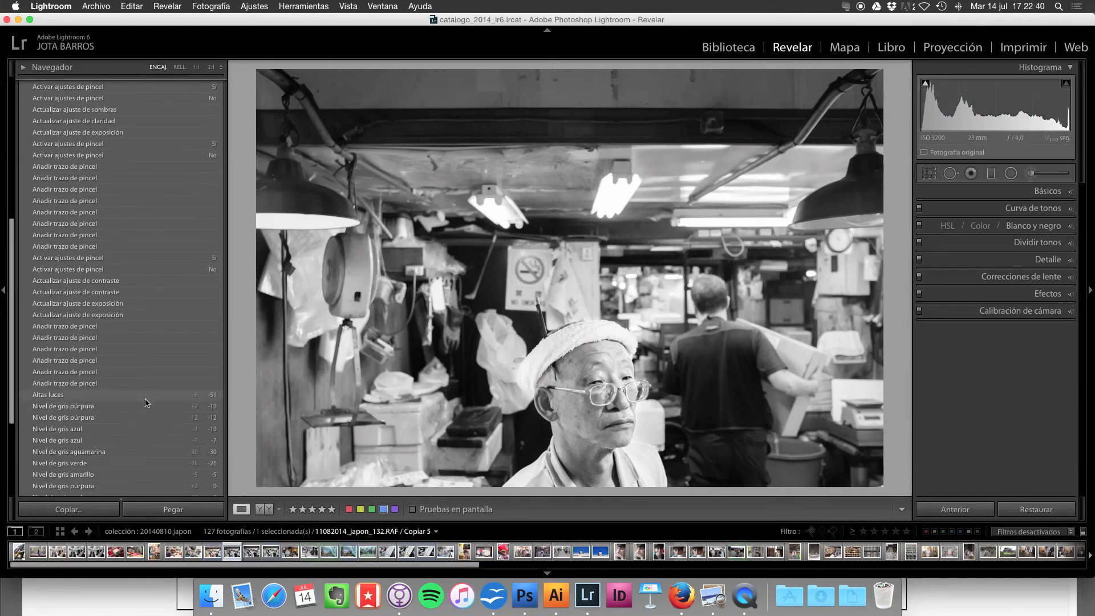
{"action": "scroll", "coordinate": [145, 406], "scroll_direction": "down", "scroll_amount": 3}
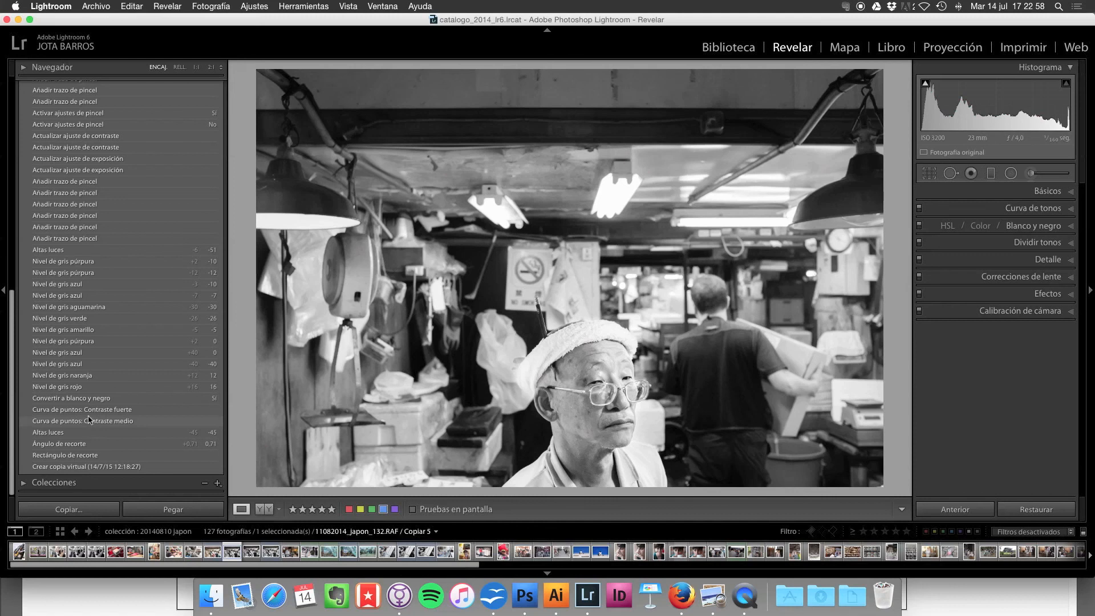
{"action": "left_click", "coordinate": [153, 398]}
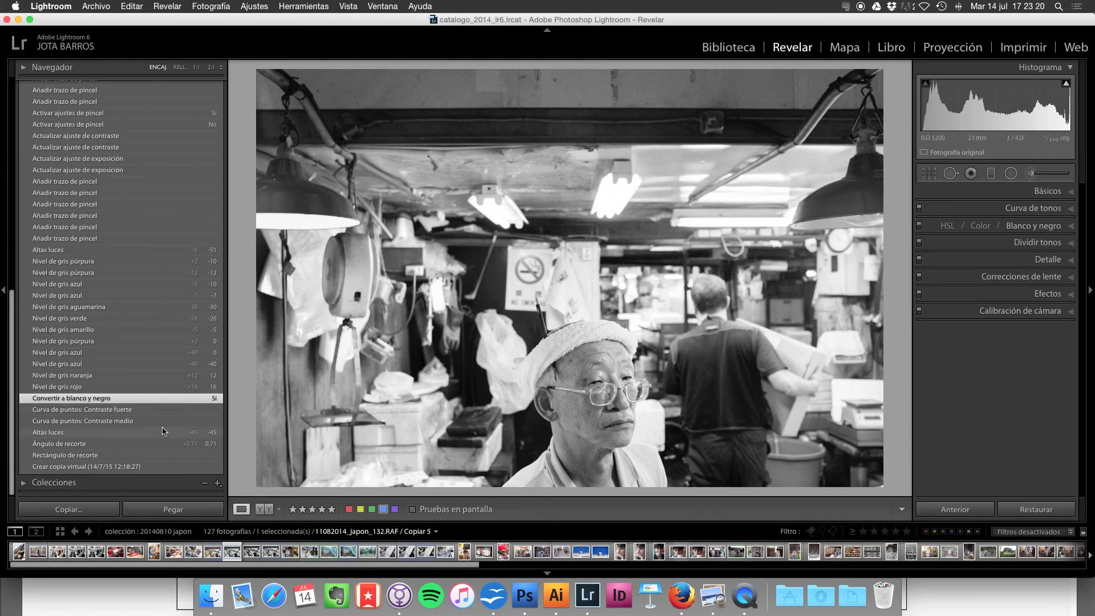
{"action": "scroll", "coordinate": [160, 427], "scroll_direction": "up", "scroll_amount": 15}
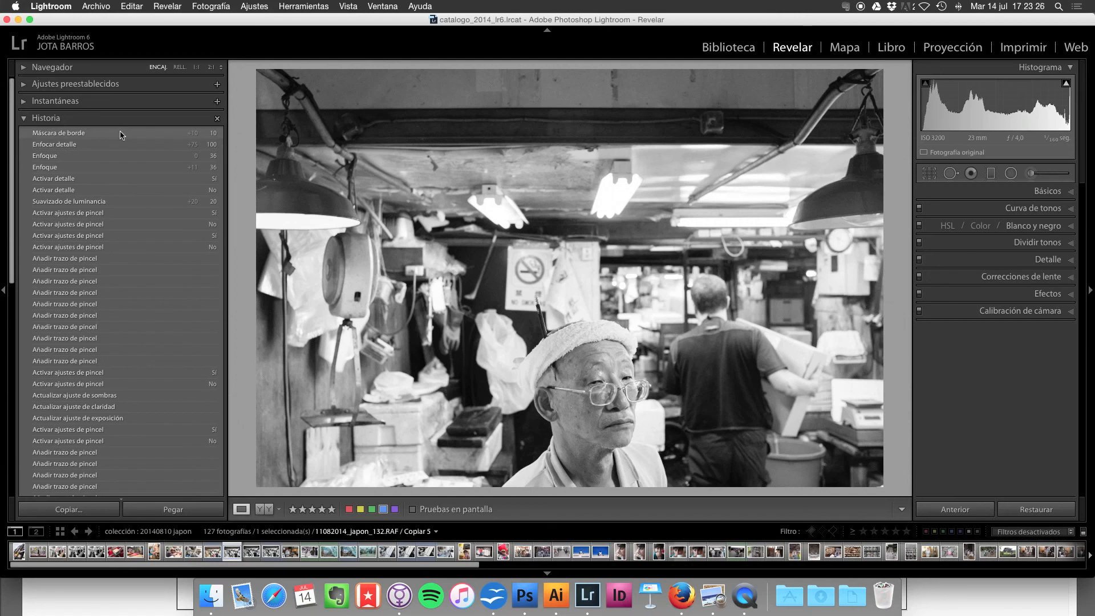
{"action": "left_click", "coordinate": [121, 135]}
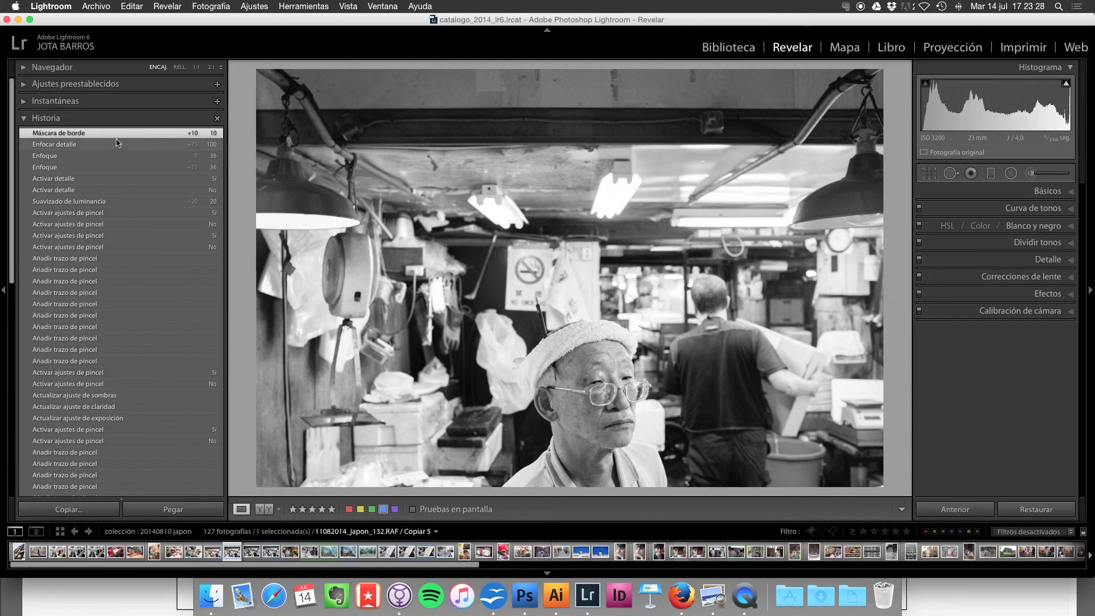